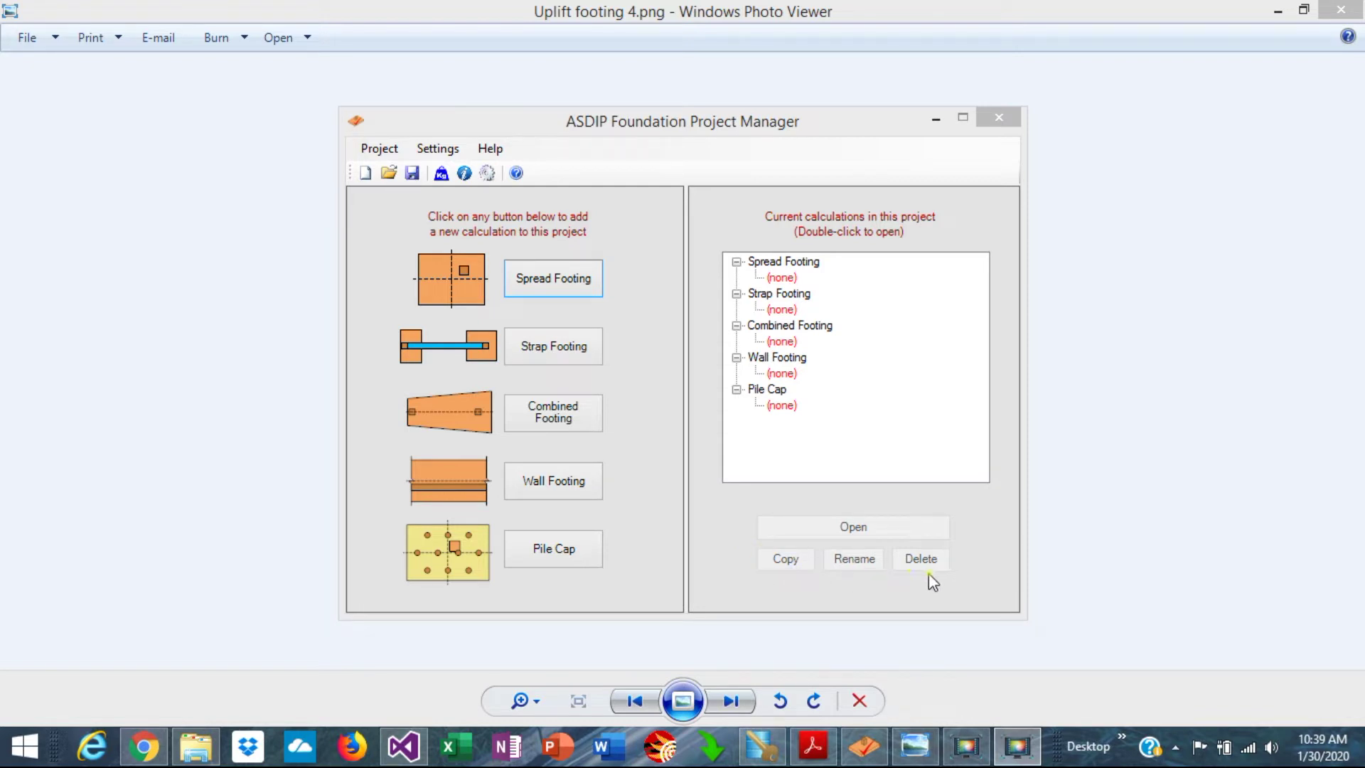
# Add a wall footing calculation named "sghdfhf" to the project and open it.
pyautogui.click(561, 484)
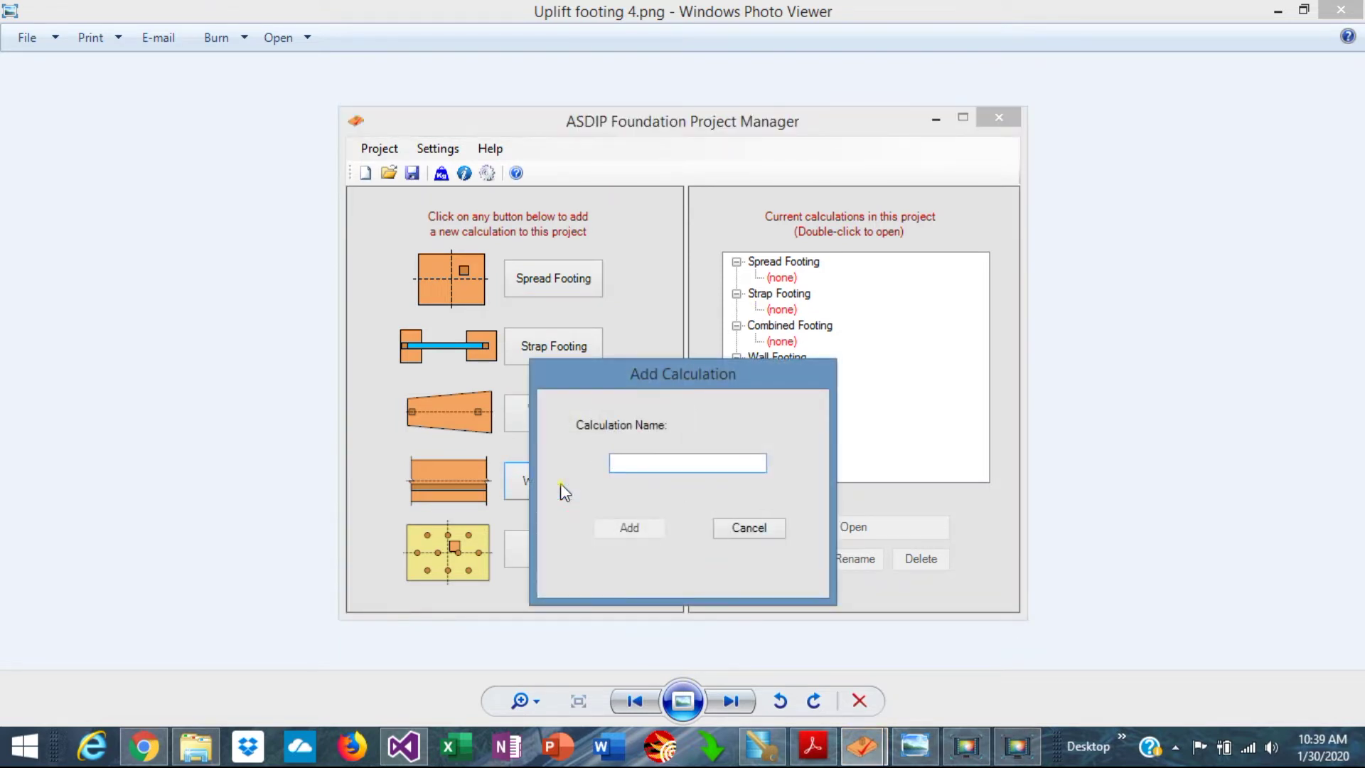
pyautogui.write('sghdfhf')
pyautogui.click(629, 527)
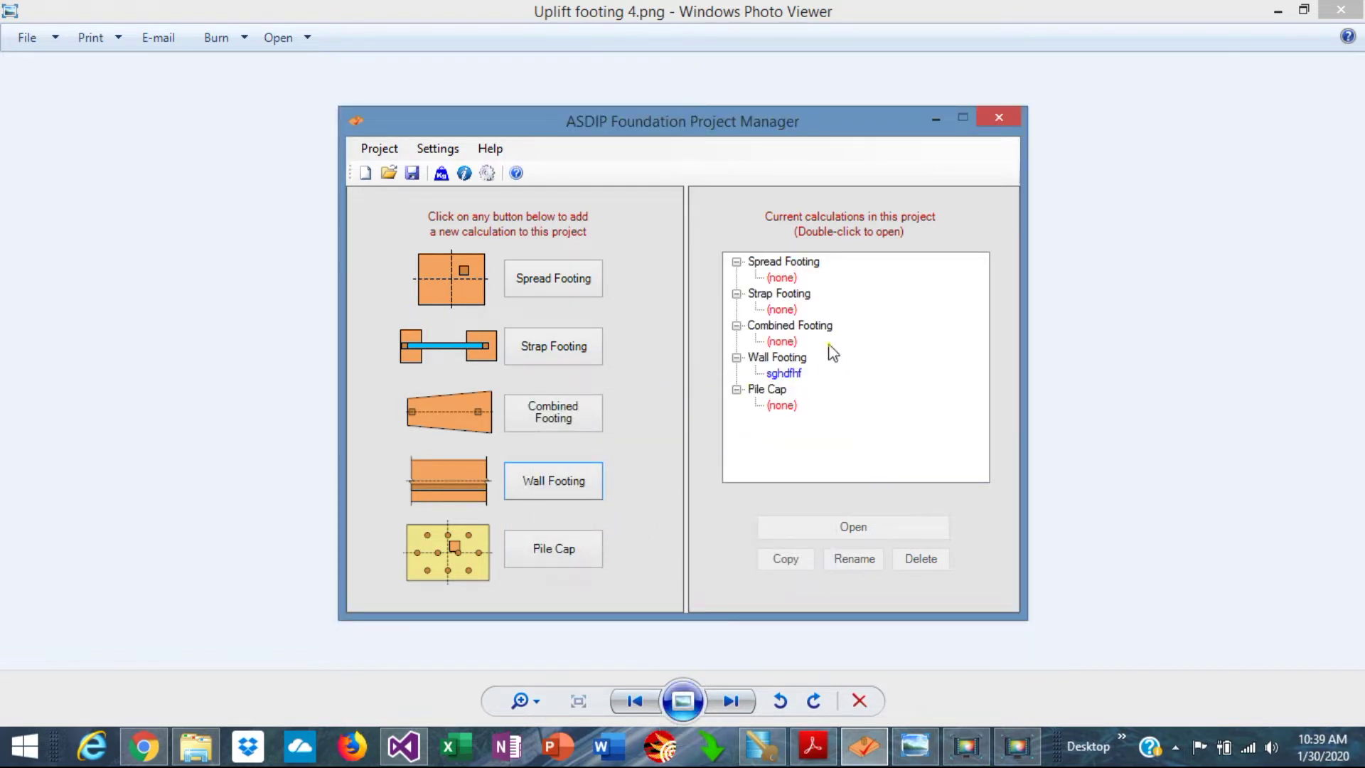
pyautogui.doubleClick(785, 374)
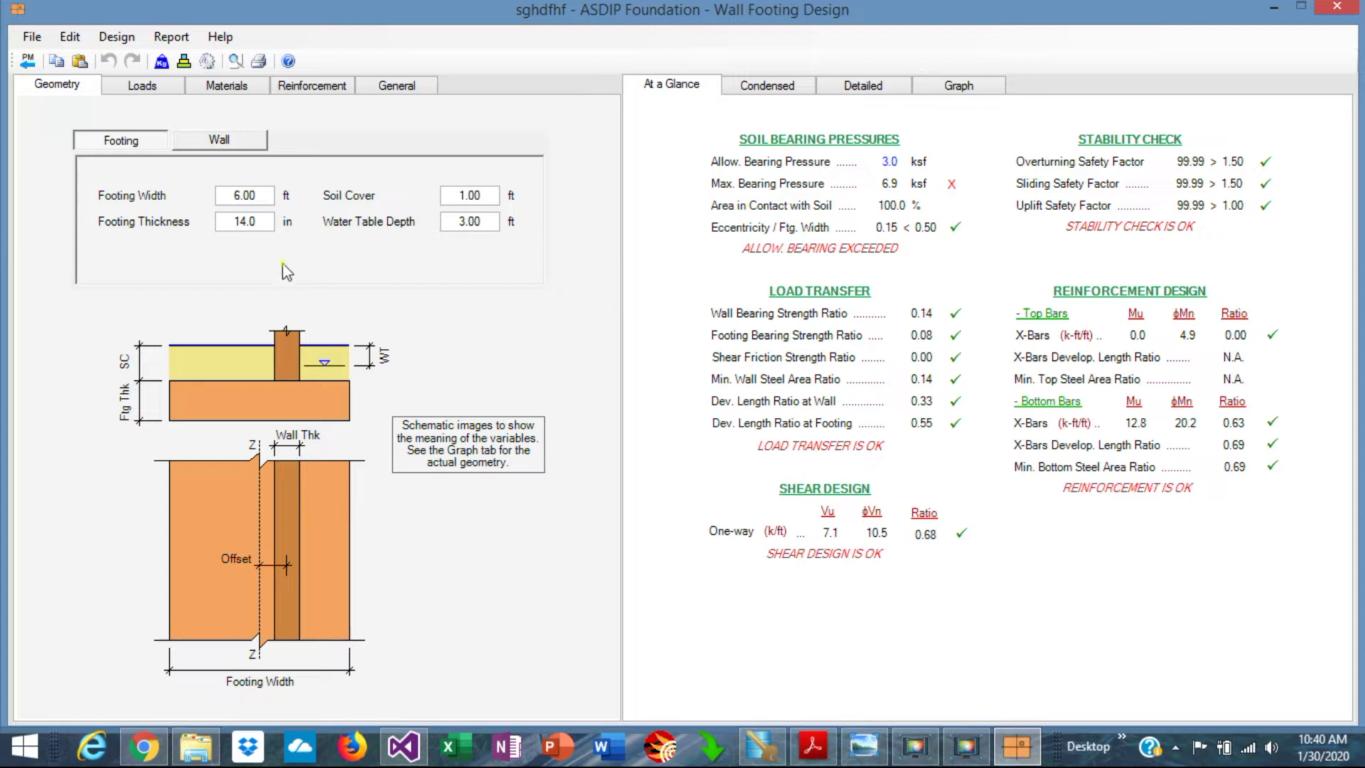
# Review the footing and wall geometry inputs alongside the soil bearing graph.
pyautogui.click(261, 220)
pyautogui.click(961, 87)
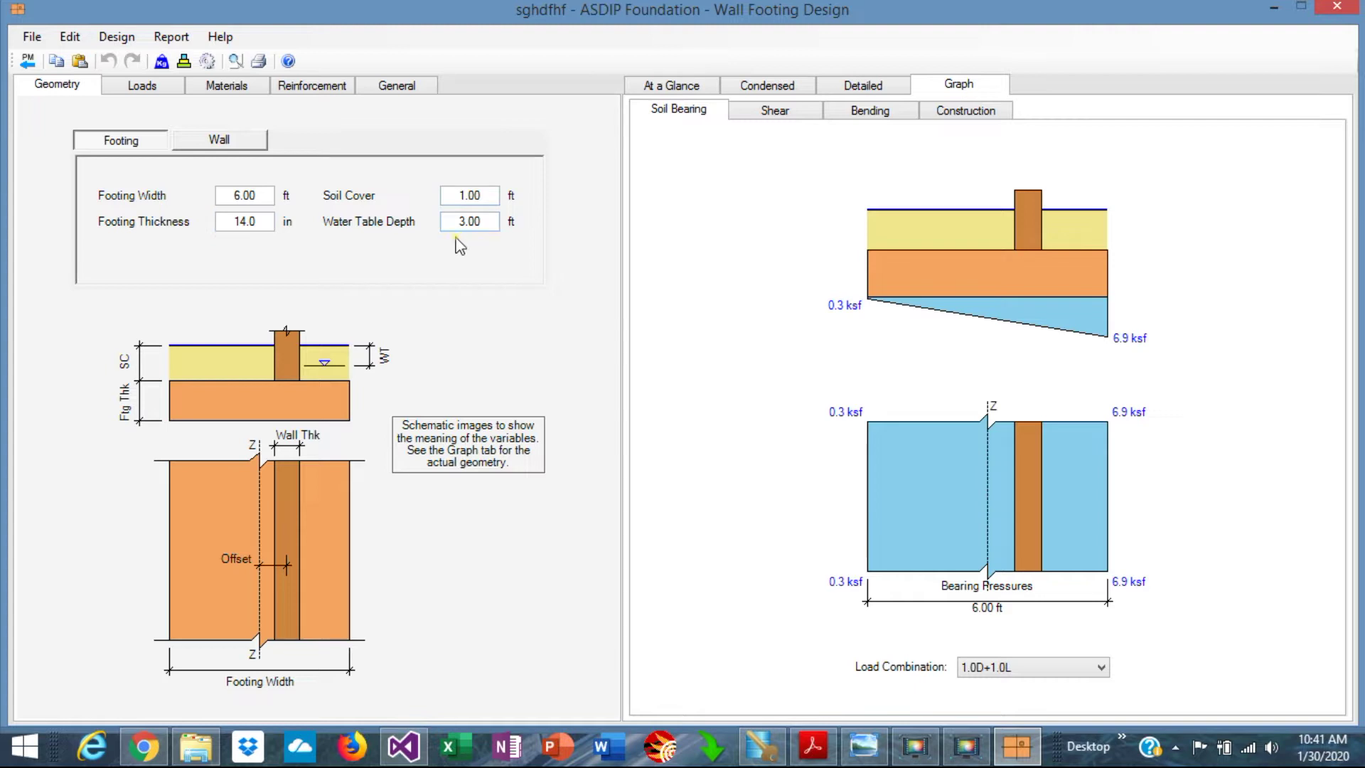
pyautogui.click(213, 146)
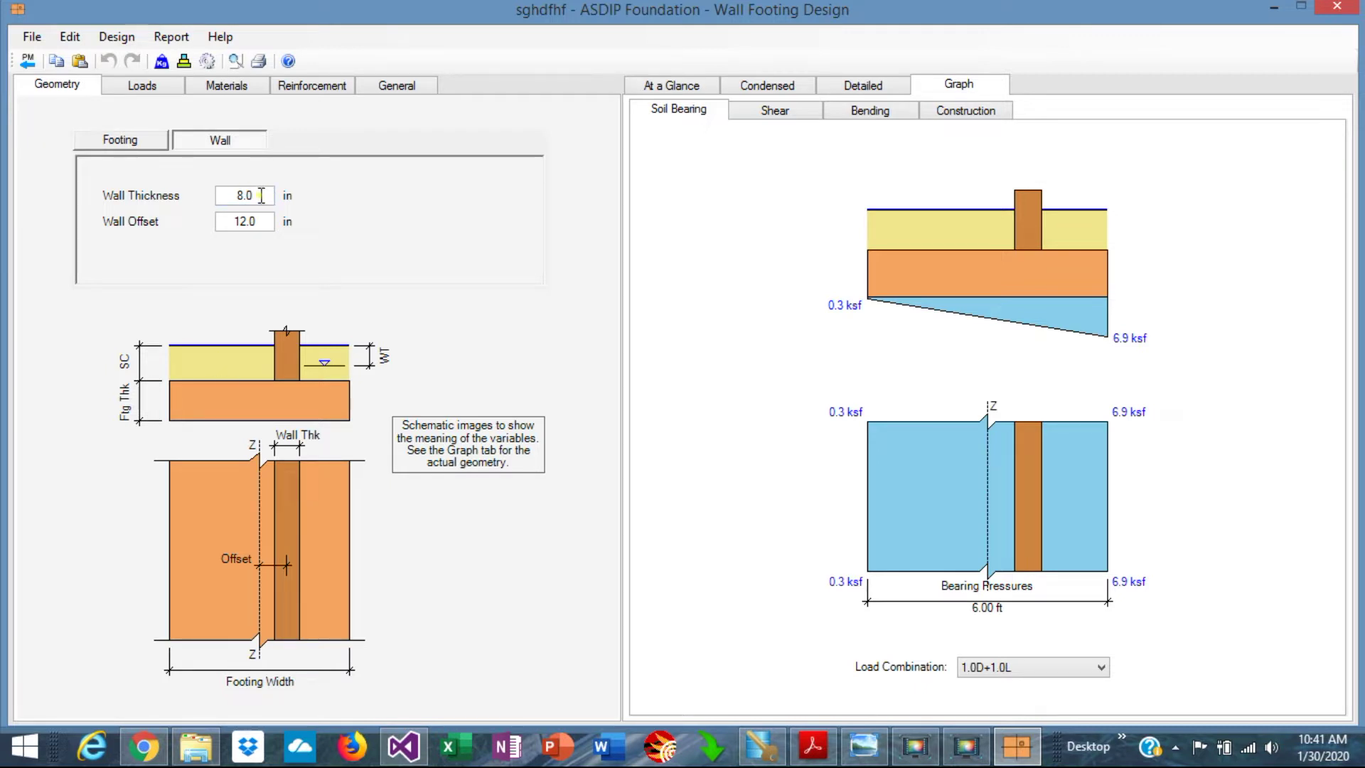
pyautogui.click(263, 223)
# Switch the loads to one single set of pre-combined loads and show the factored loads.
pyautogui.hotkey('ctrl', 'Tab')
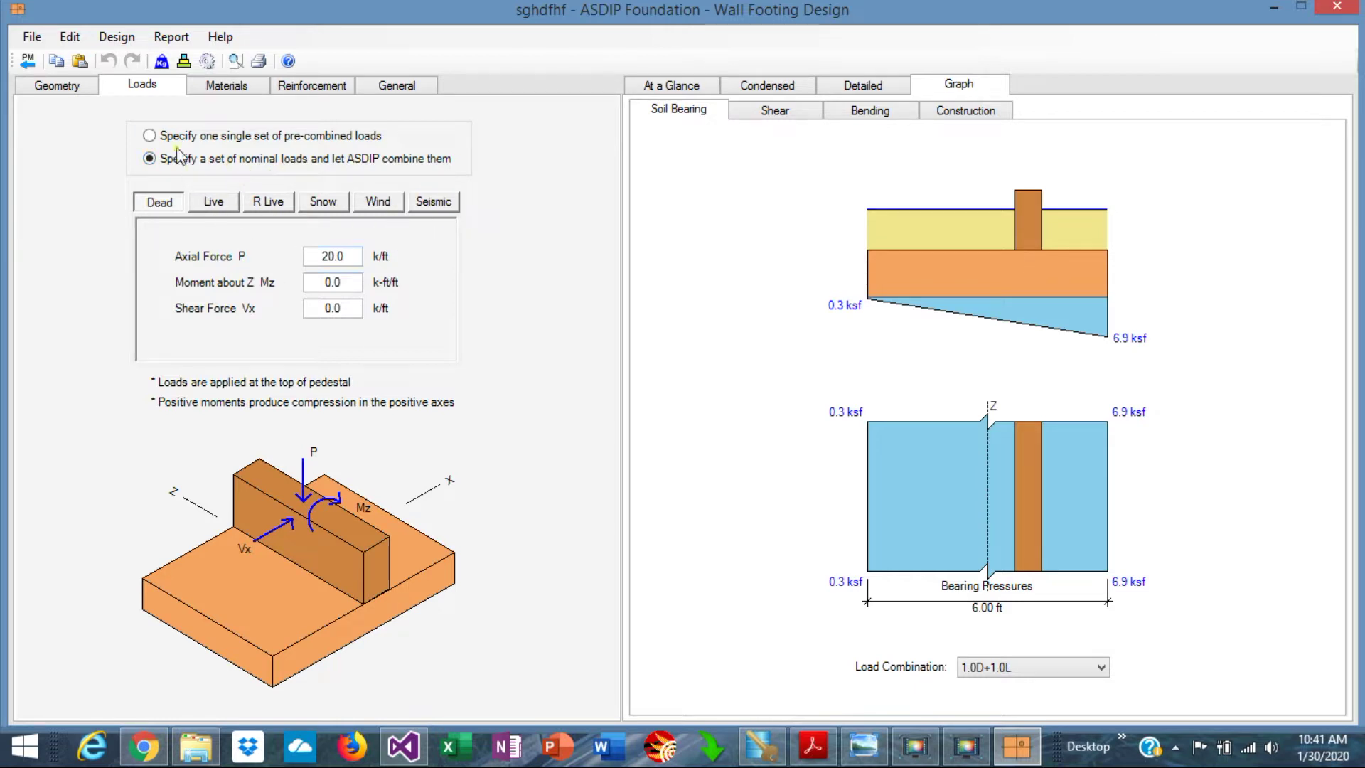
pyautogui.click(149, 135)
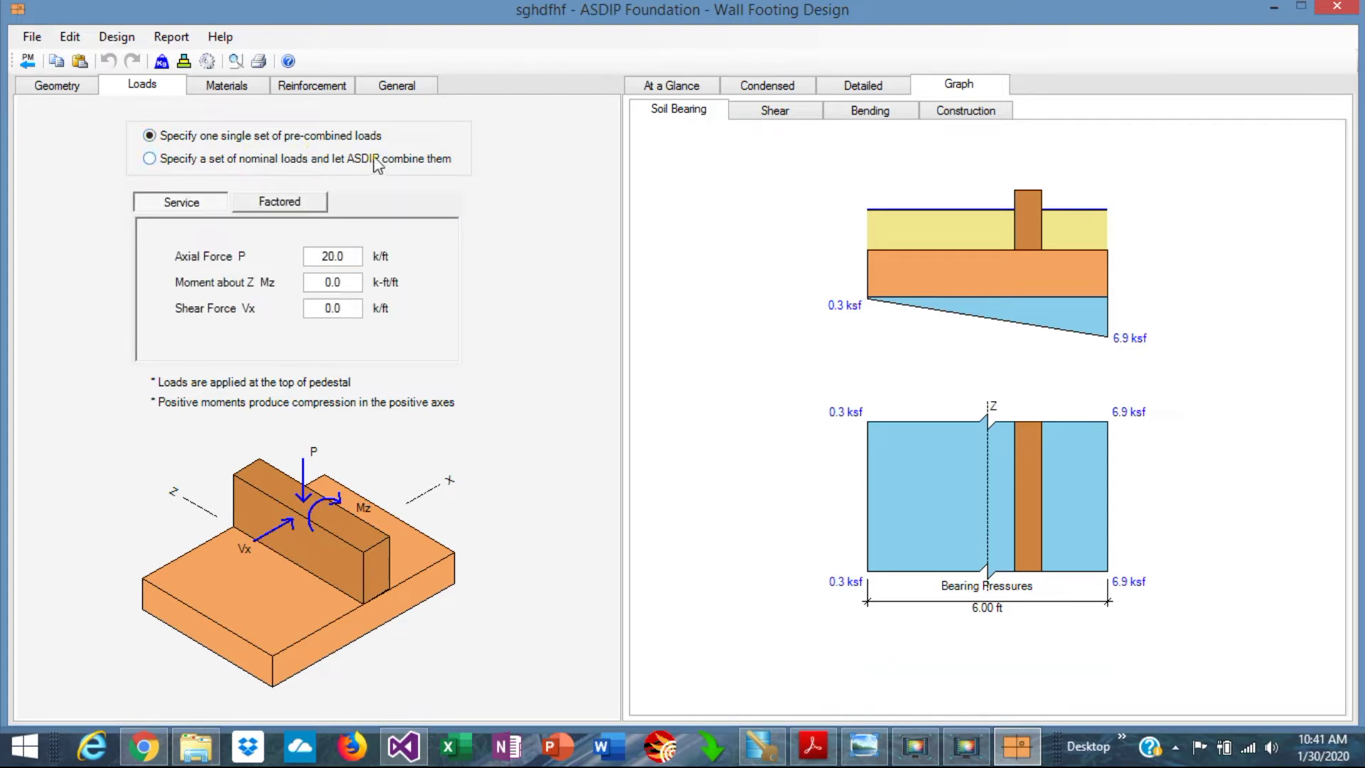
pyautogui.click(307, 206)
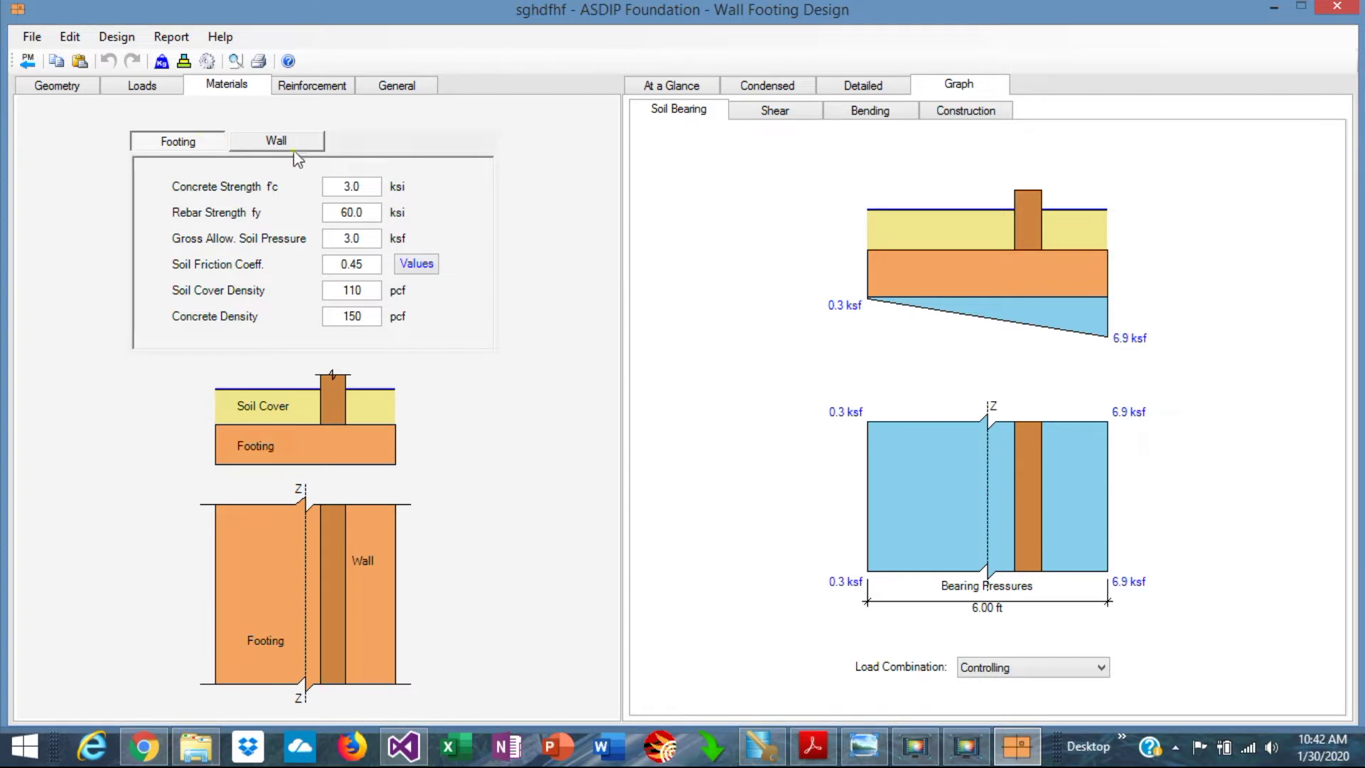
# Review the material properties of the footing and of the wall.
pyautogui.click(288, 142)
pyautogui.click(178, 143)
pyautogui.click(293, 143)
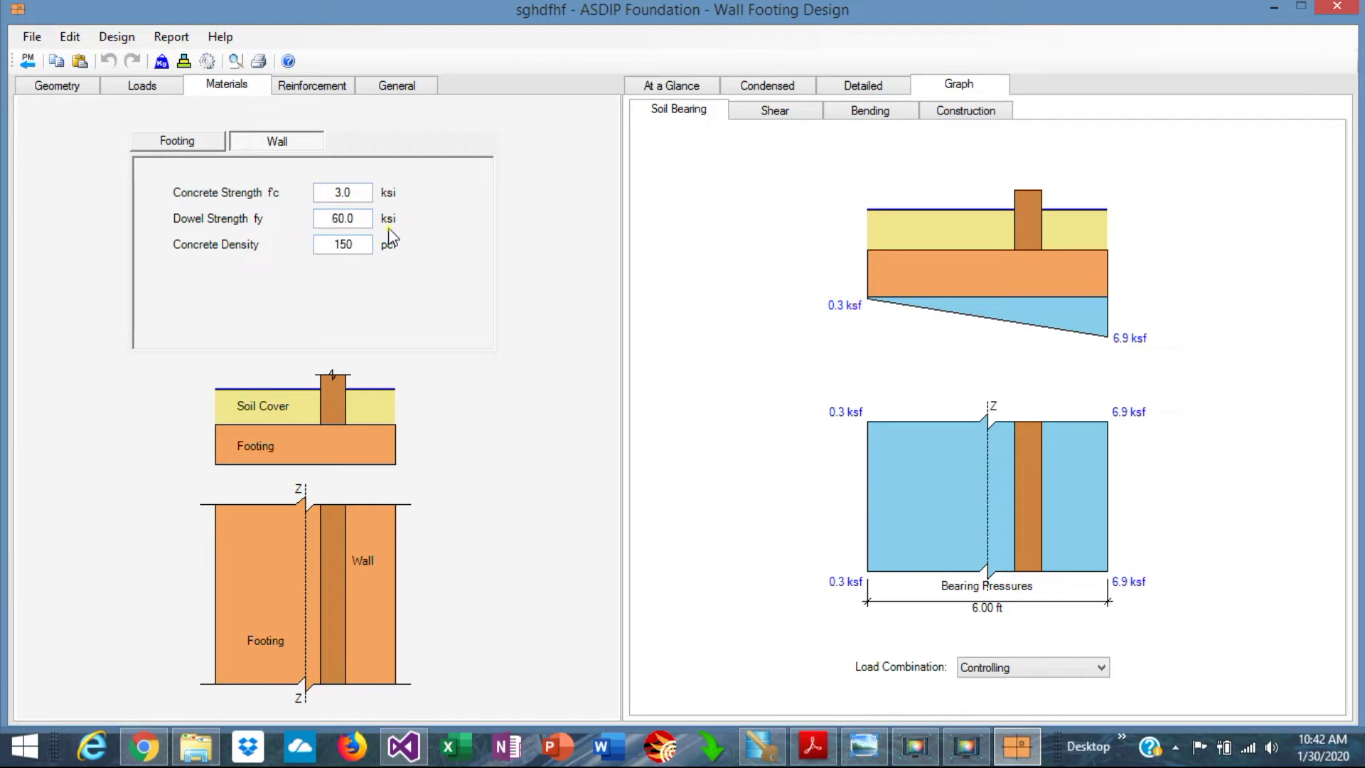
# Review the reinforcement settings of the footing and of the wall.
pyautogui.click(312, 87)
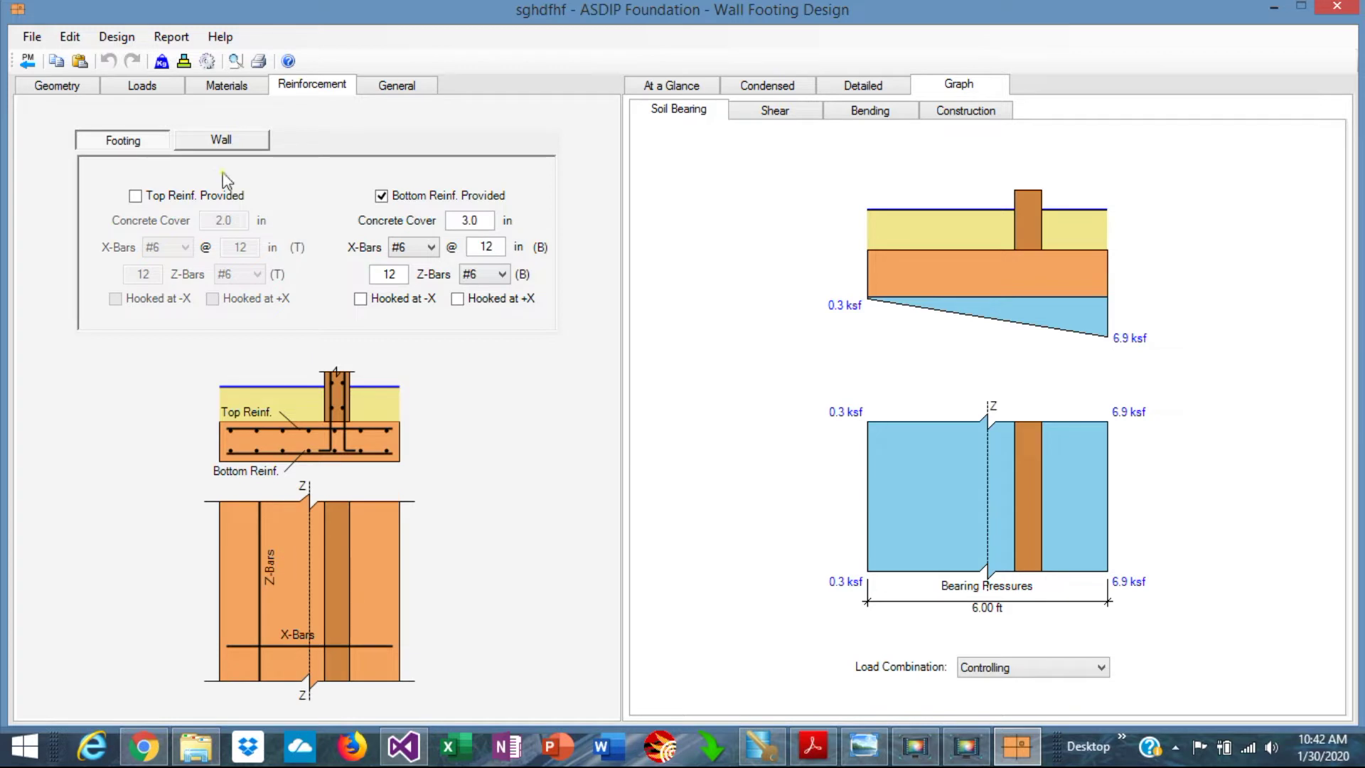
pyautogui.click(229, 142)
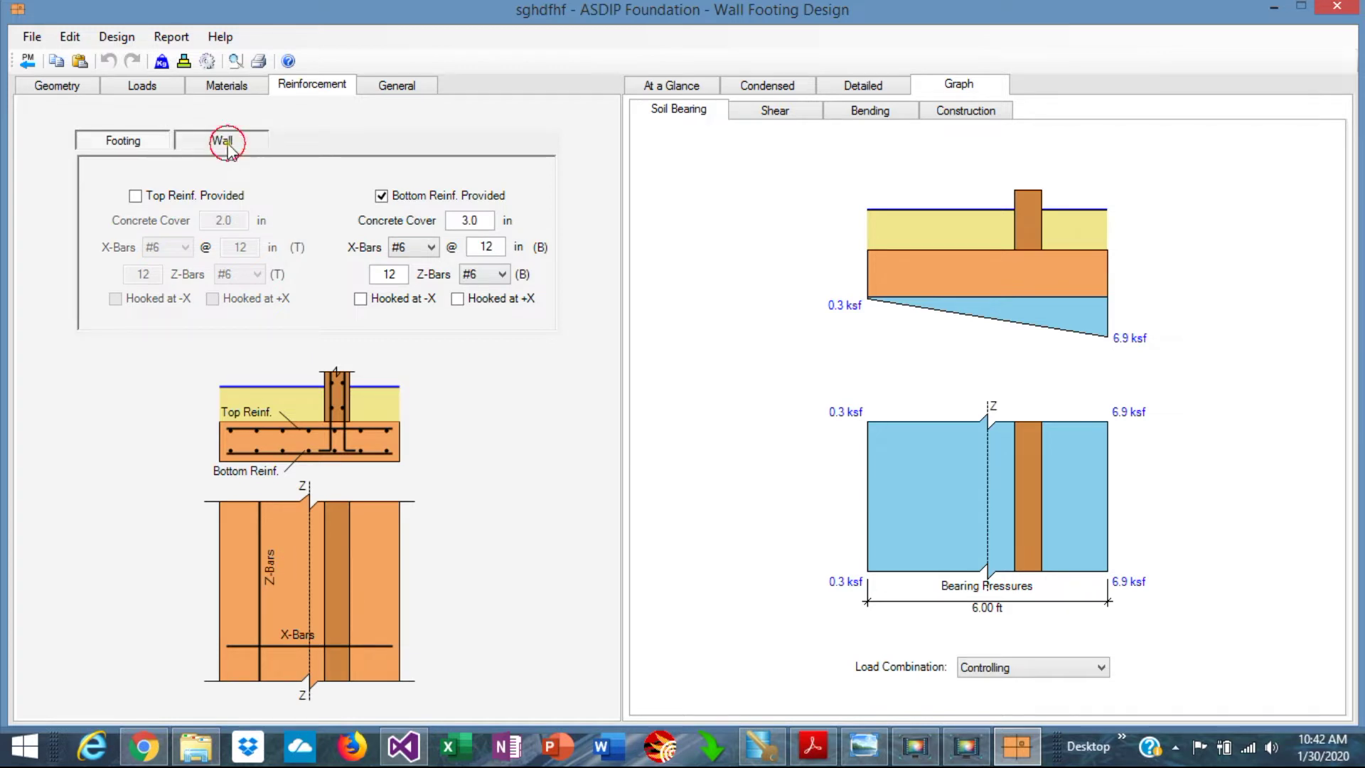
pyautogui.click(126, 142)
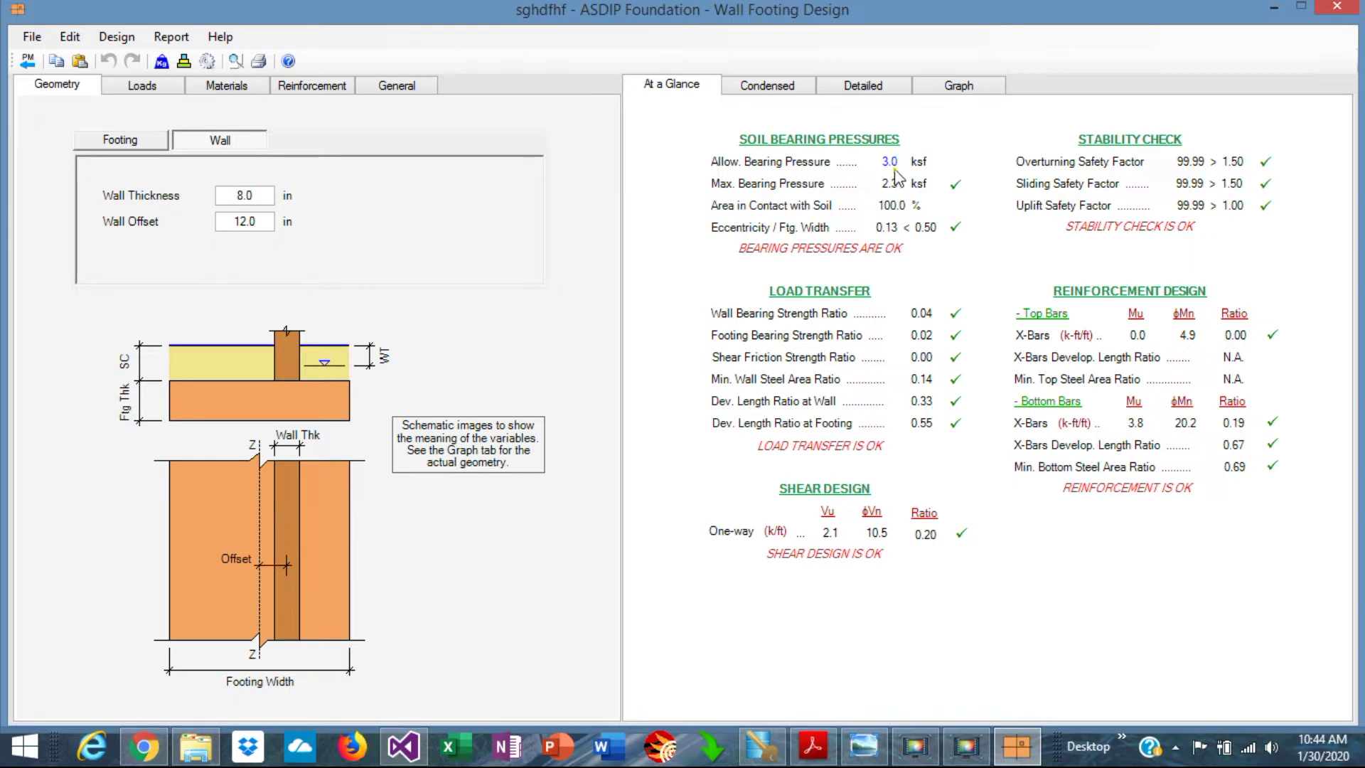
# Examine the condensed results for geometry, loads, soil bearing, overturning, uplift, sliding, shear, load transfer and bending.
pyautogui.click(773, 84)
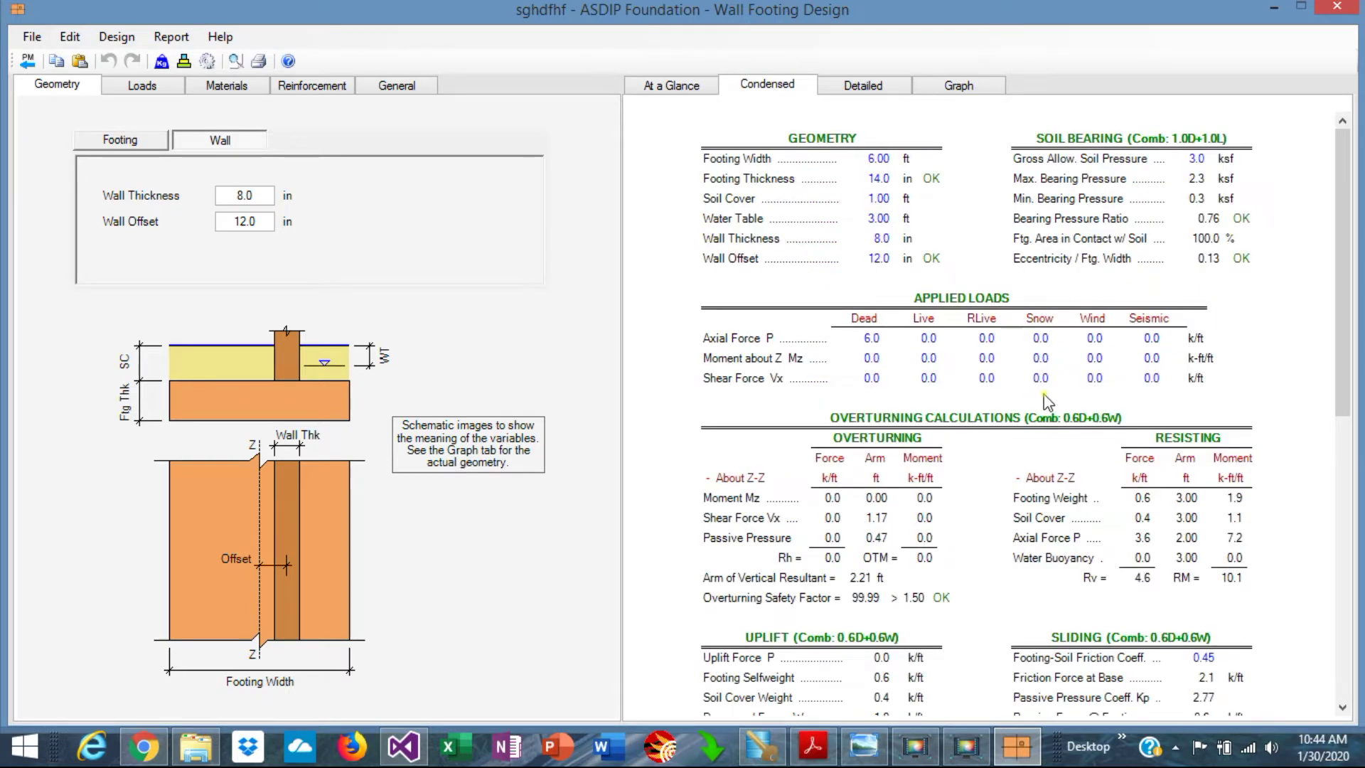
pyautogui.scroll(-2, 1048, 402)
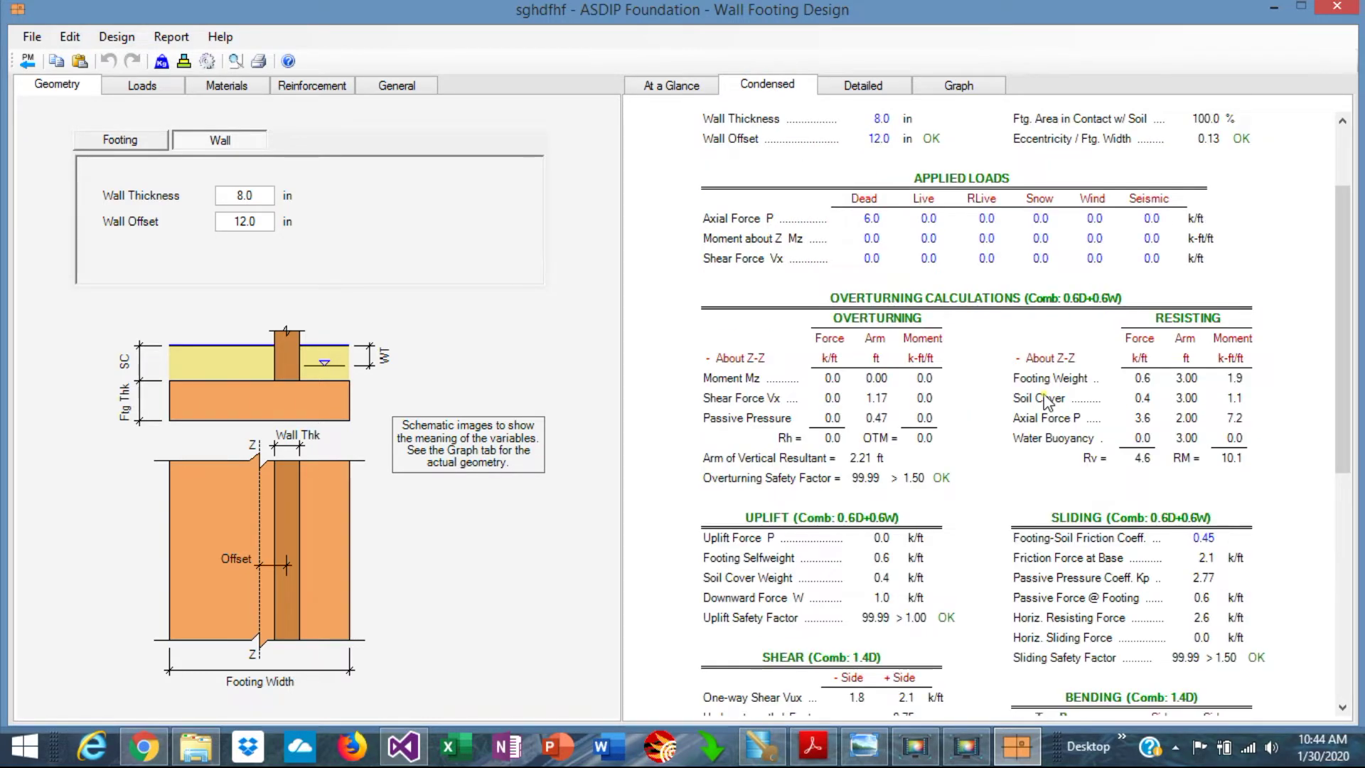
pyautogui.scroll(2, 1048, 401)
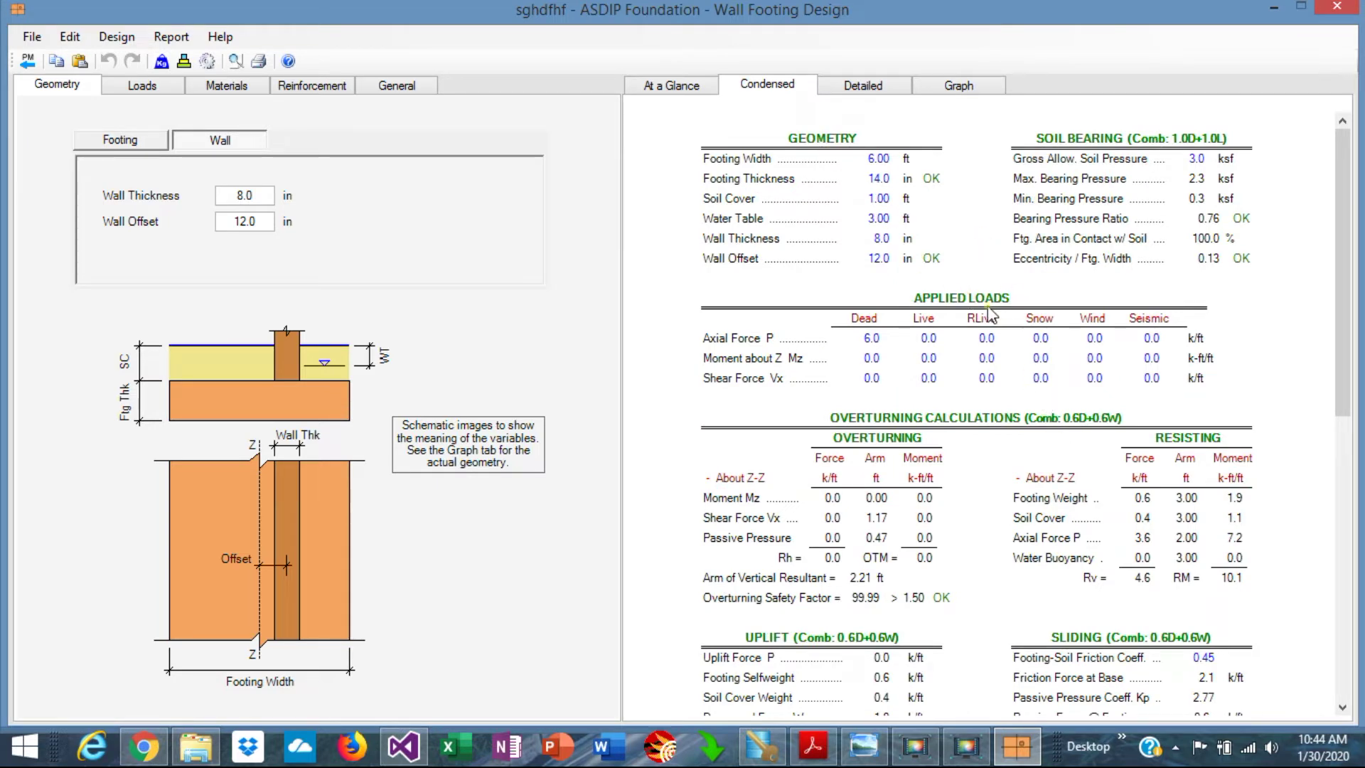
pyautogui.scroll(-2, 1008, 341)
pyautogui.scroll(-4, 1008, 341)
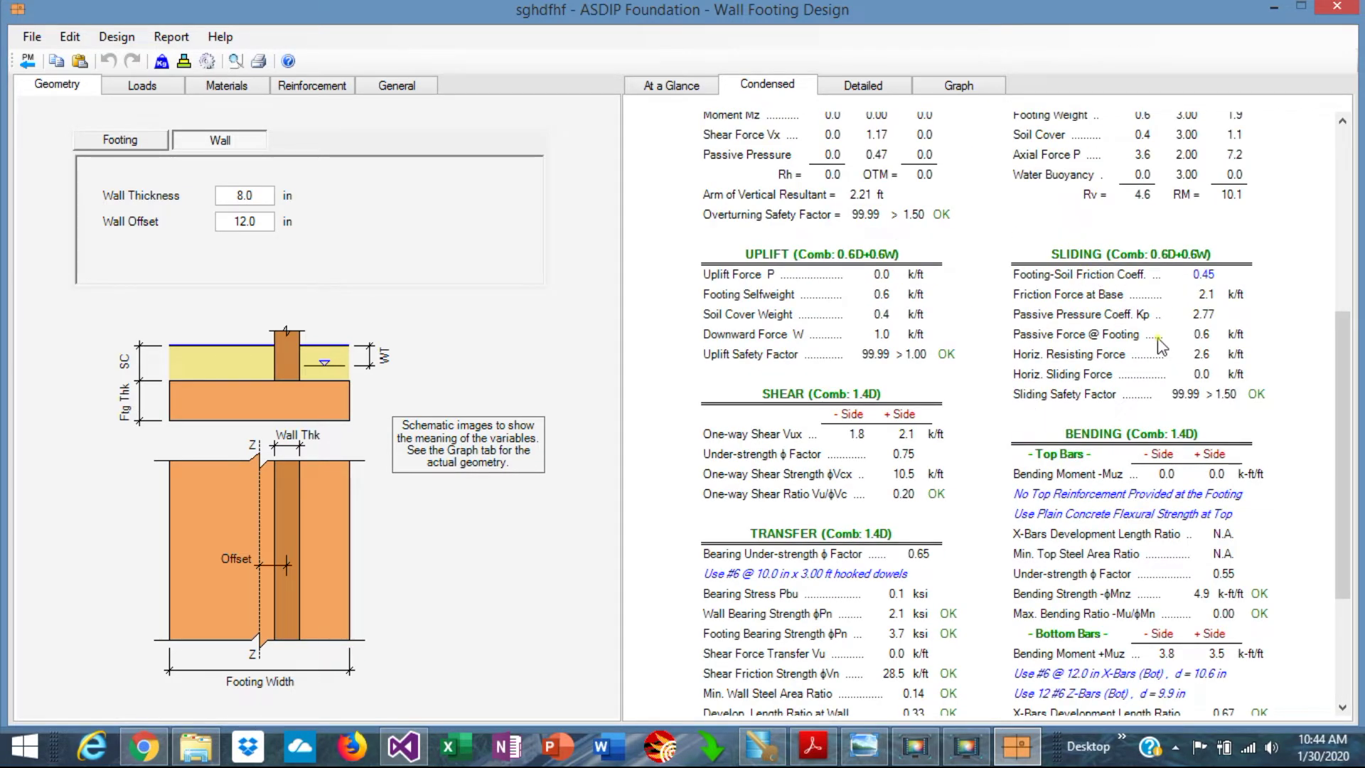
pyautogui.scroll(4, 1010, 425)
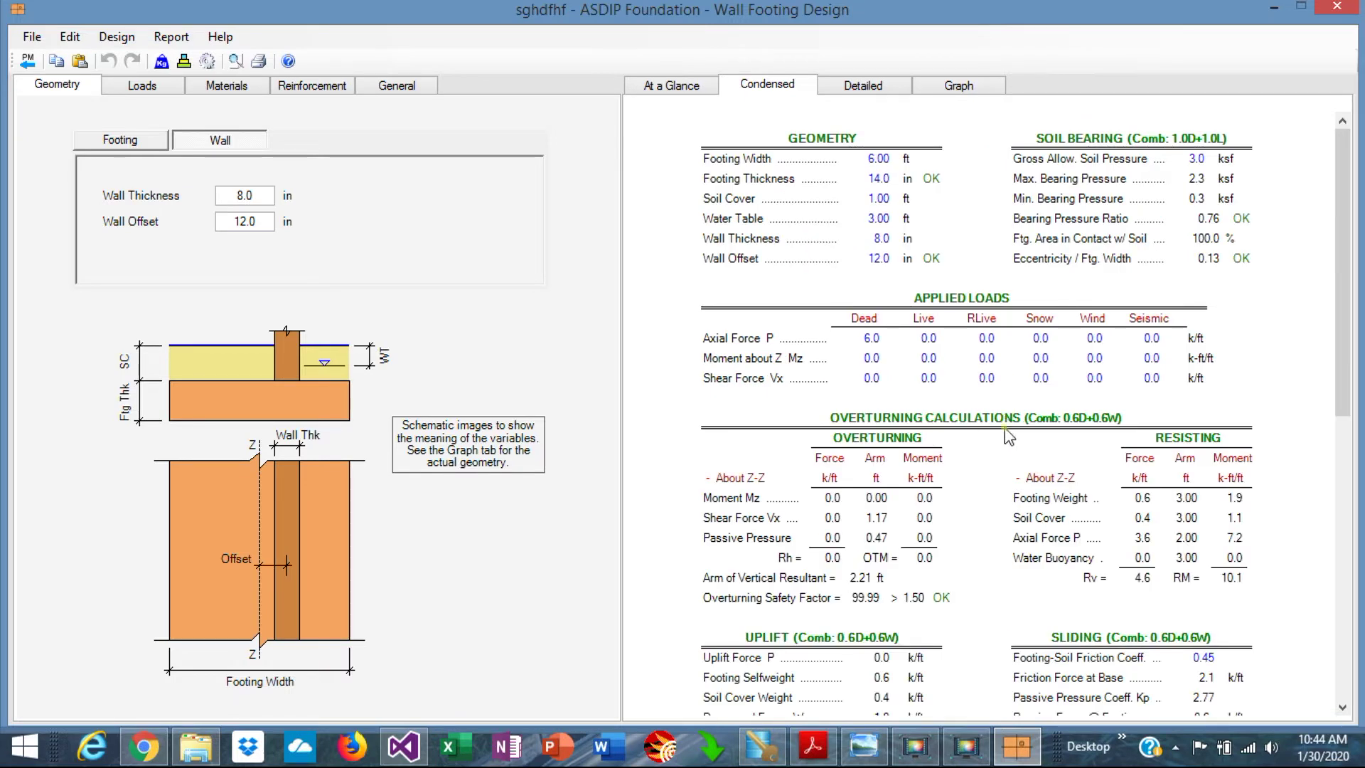
pyautogui.scroll(-2, 1053, 519)
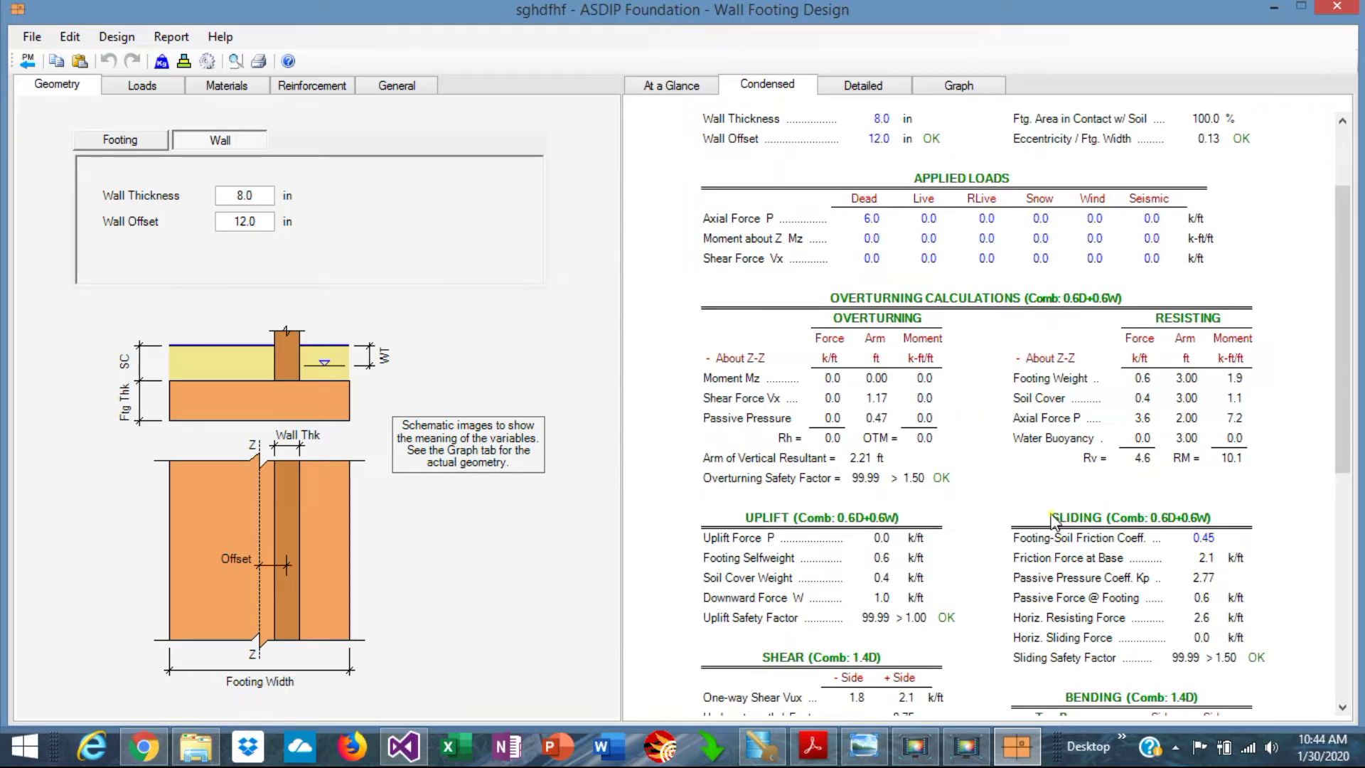
pyautogui.scroll(-4, 976, 555)
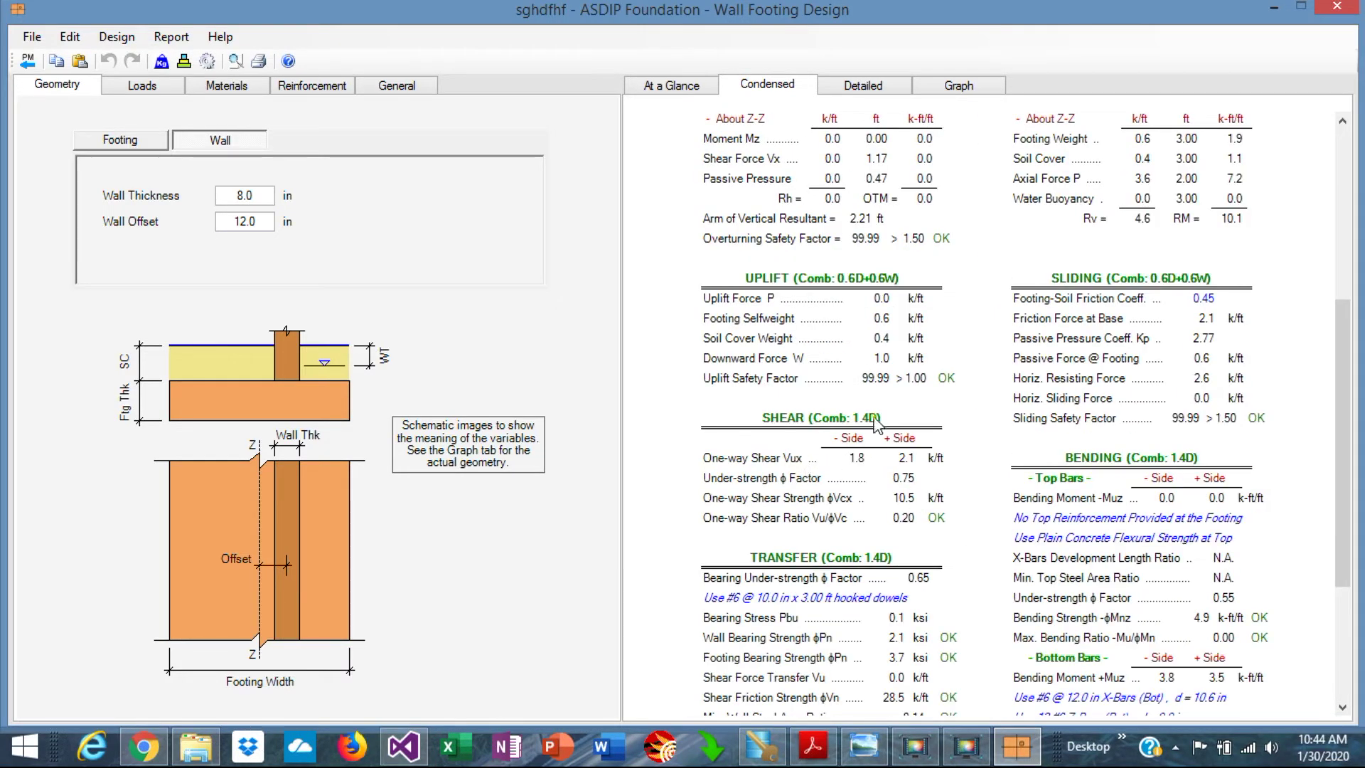
pyautogui.scroll(-2, 899, 473)
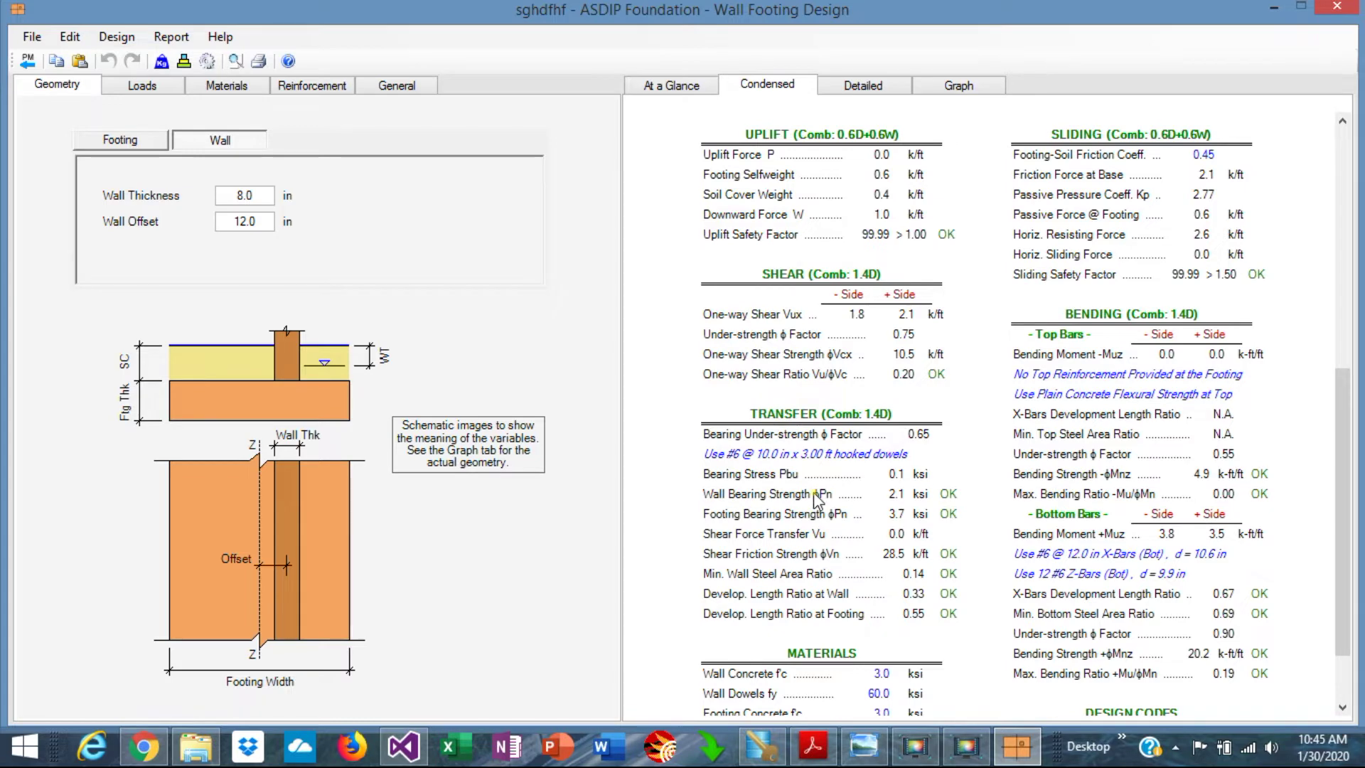
pyautogui.scroll(6, 817, 500)
pyautogui.scroll(-5, 1018, 498)
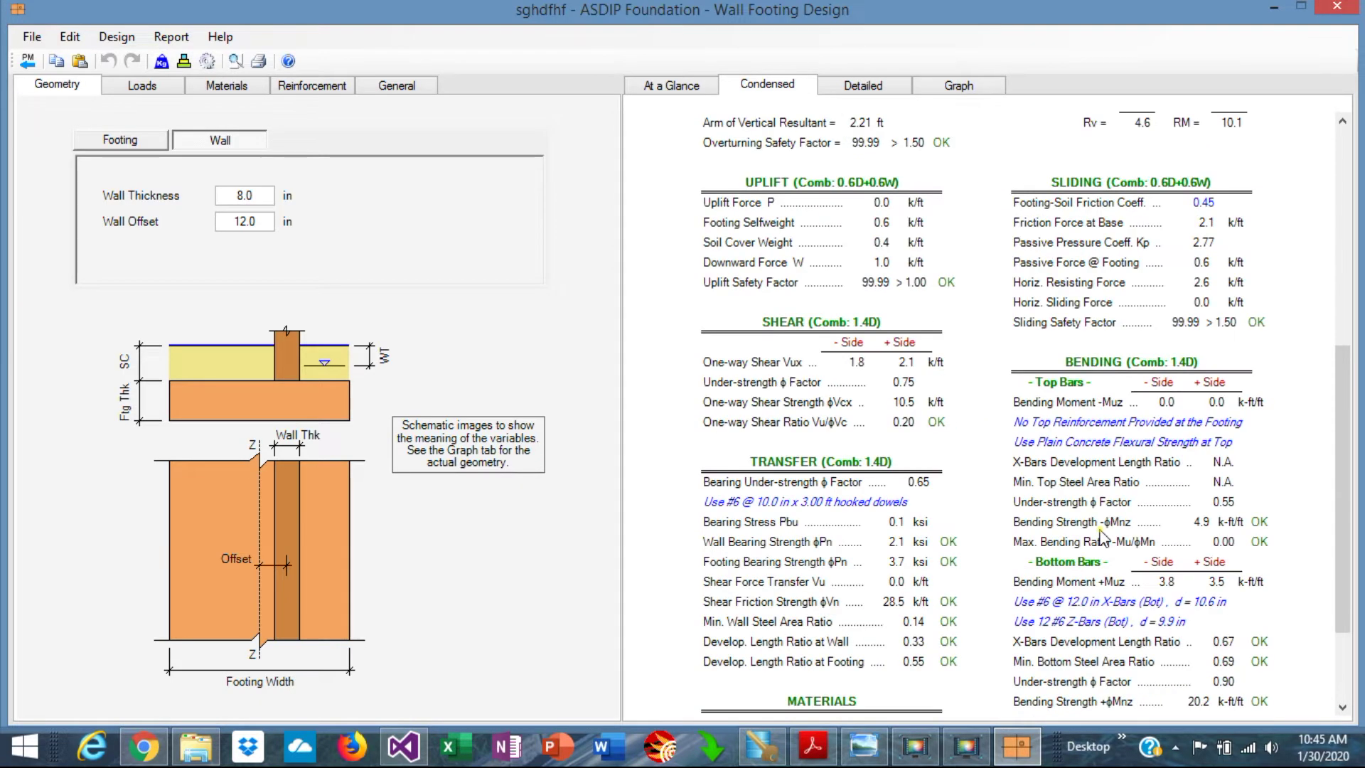
pyautogui.scroll(-2, 1145, 430)
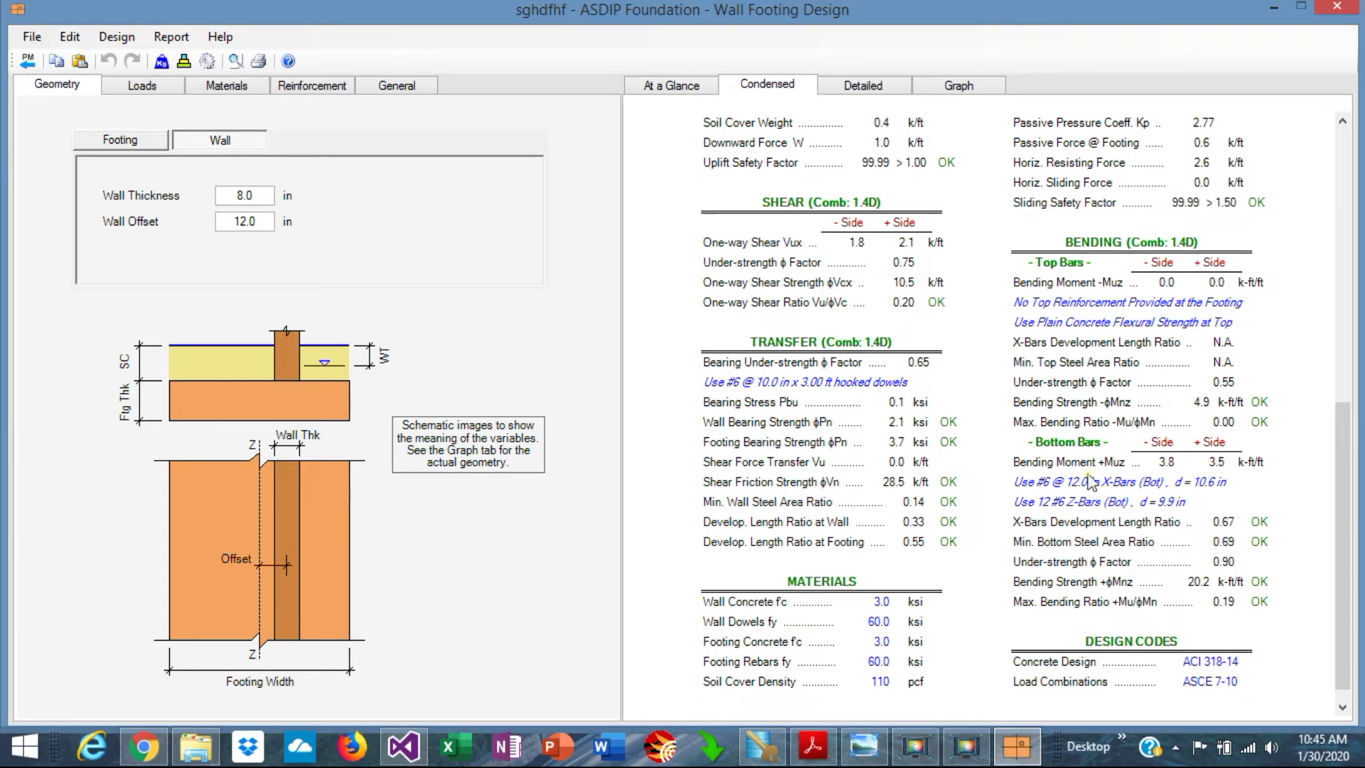
pyautogui.scroll(-1, 1164, 502)
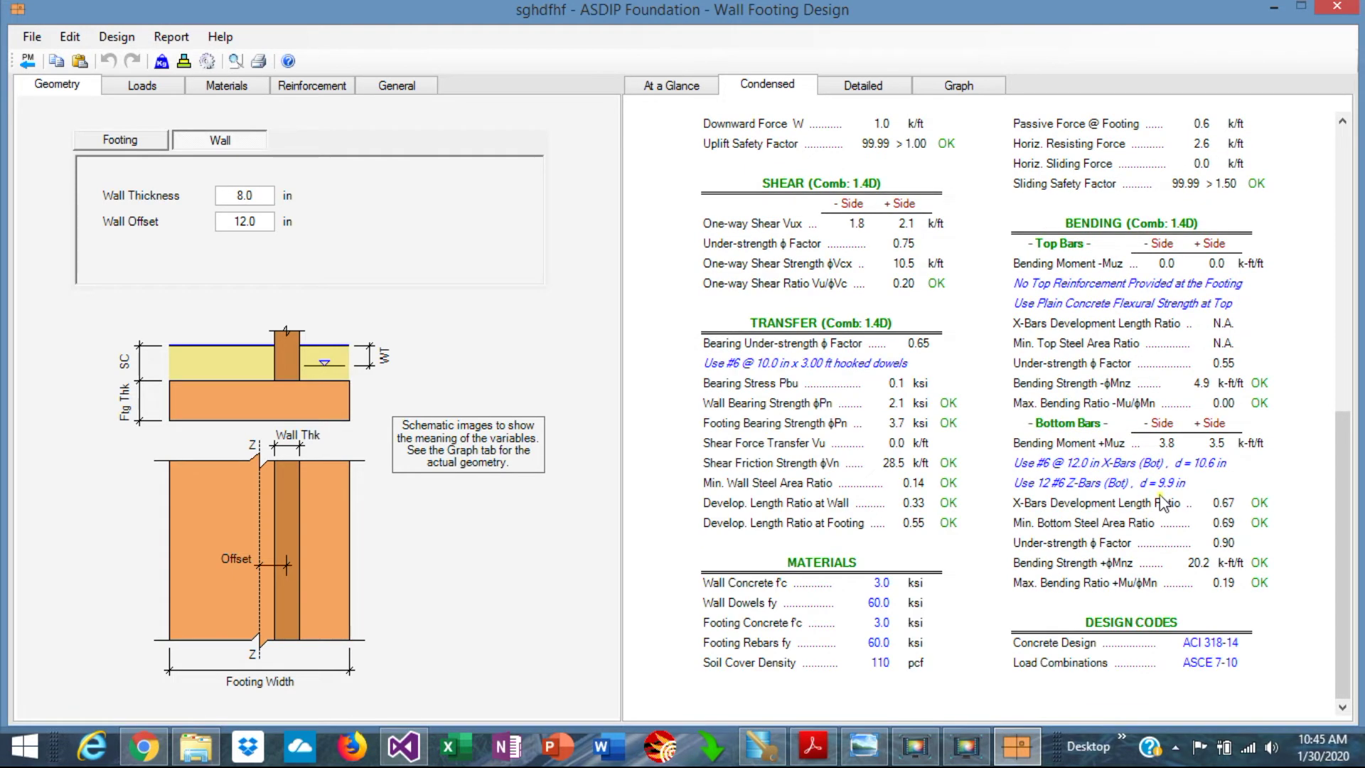
pyautogui.scroll(10, 974, 412)
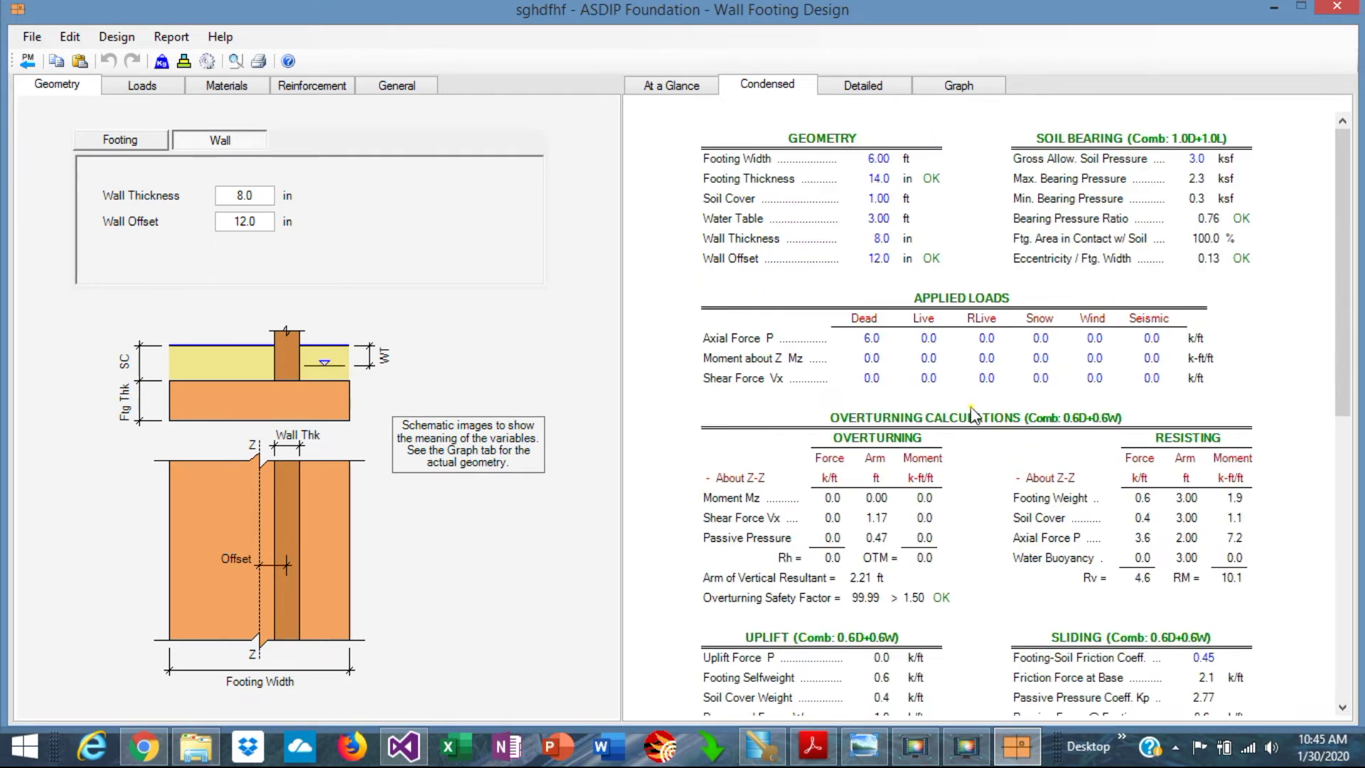
# Examine the detailed calculations for overturning, soil bearing, sliding, uplift, shear, bending and load transfer, including formulas and ACI references.
pyautogui.click(878, 98)
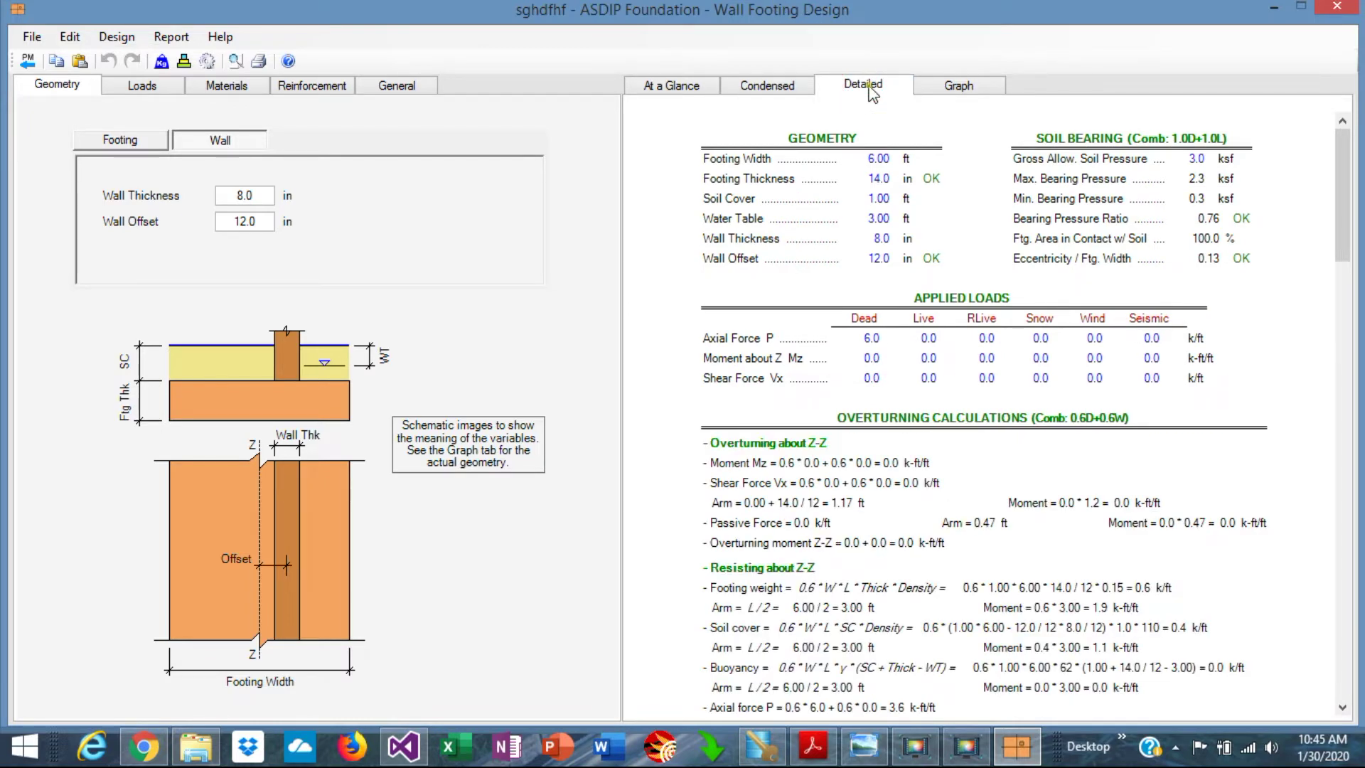
pyautogui.scroll(-5, 942, 370)
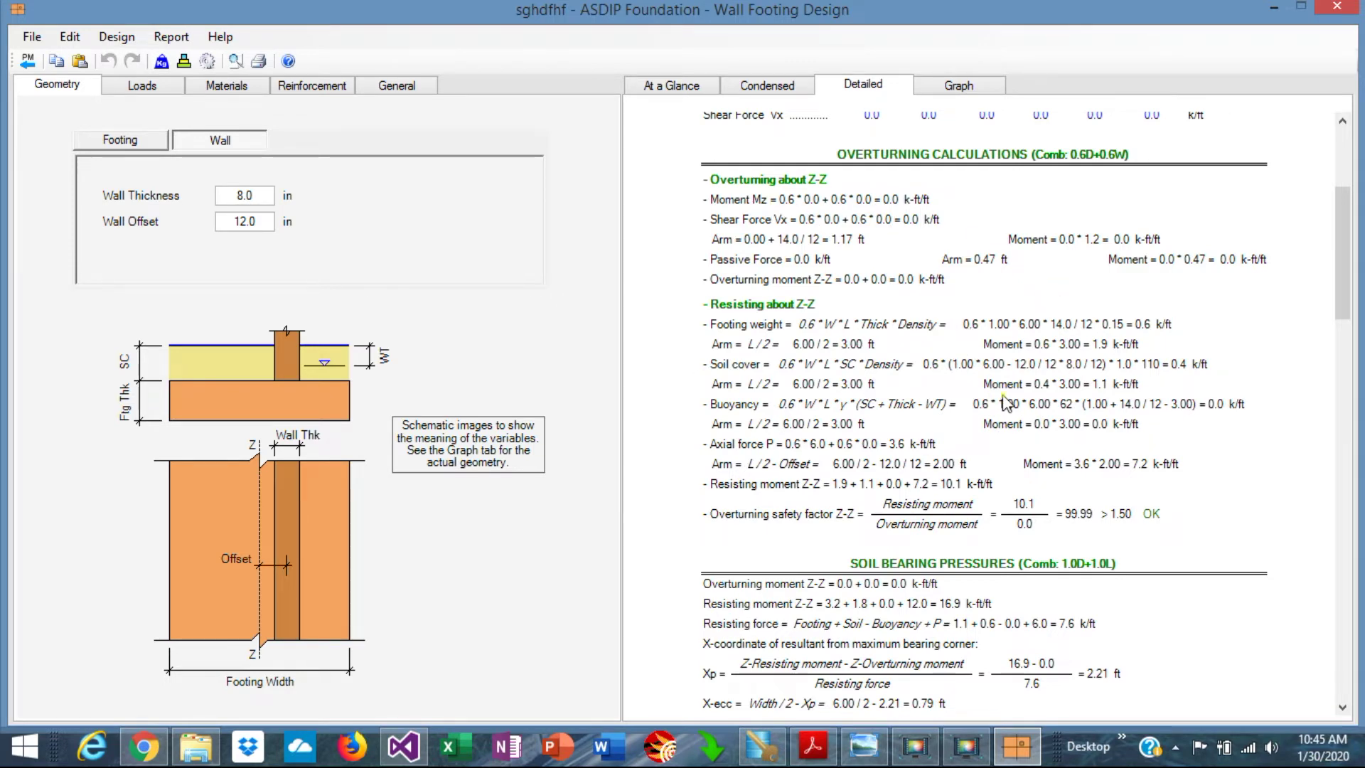
pyautogui.scroll(-4, 1006, 403)
pyautogui.scroll(-1, 1223, 374)
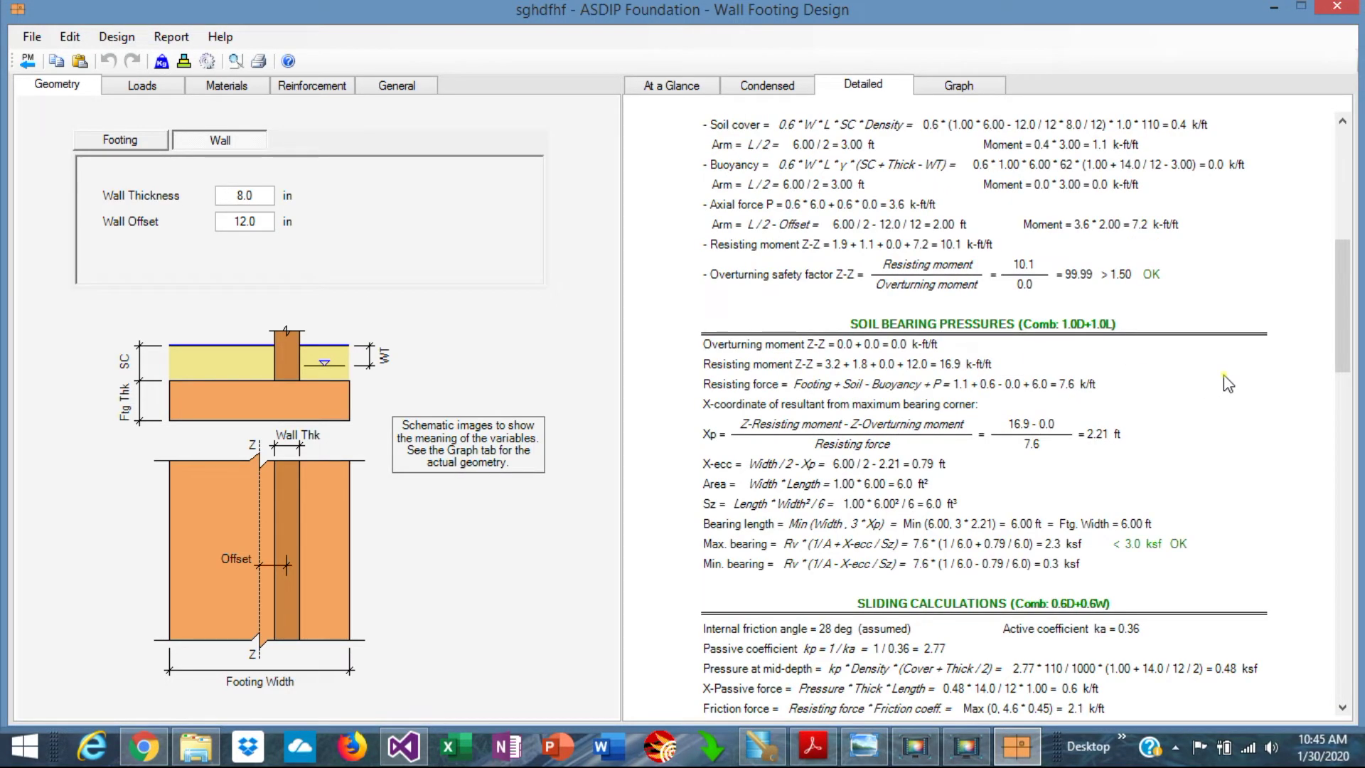
pyautogui.scroll(-5, 1223, 374)
pyautogui.scroll(-5, 1223, 374)
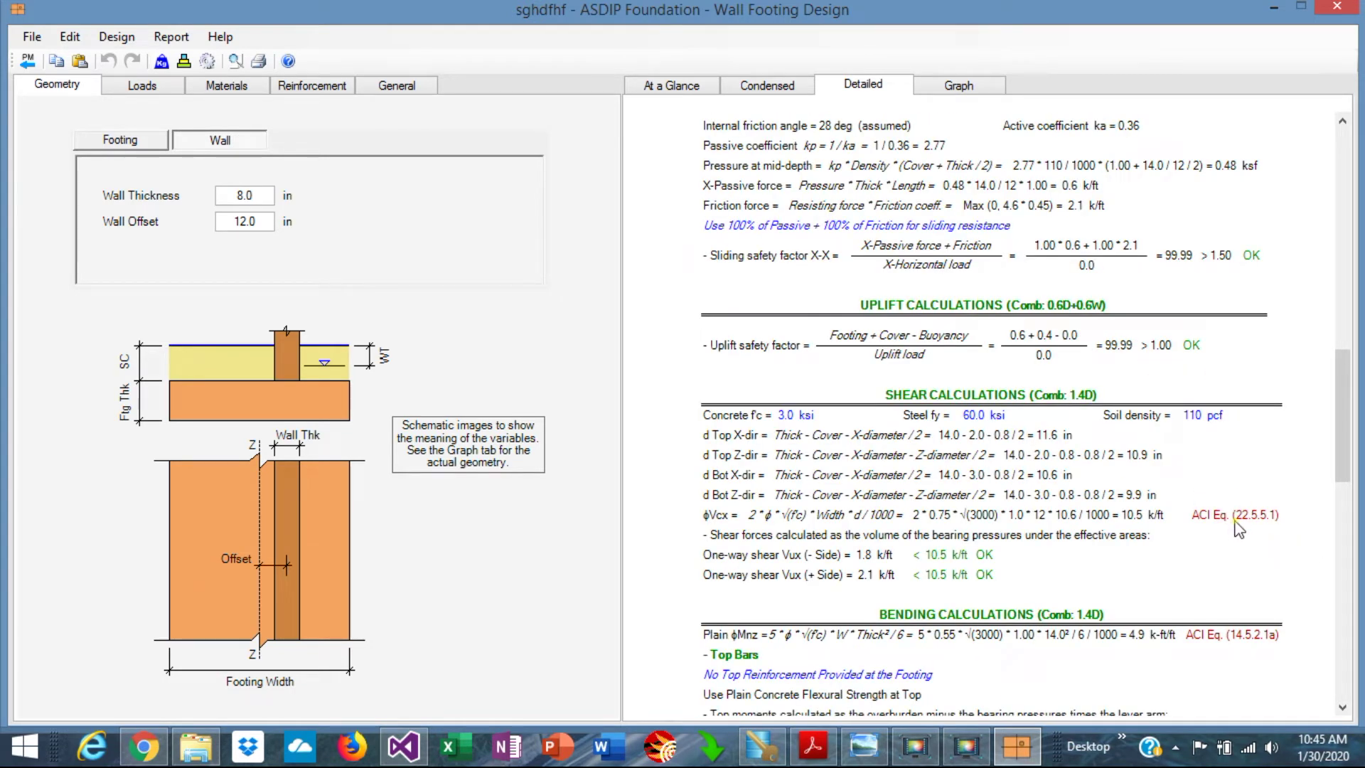
pyautogui.scroll(3, 804, 301)
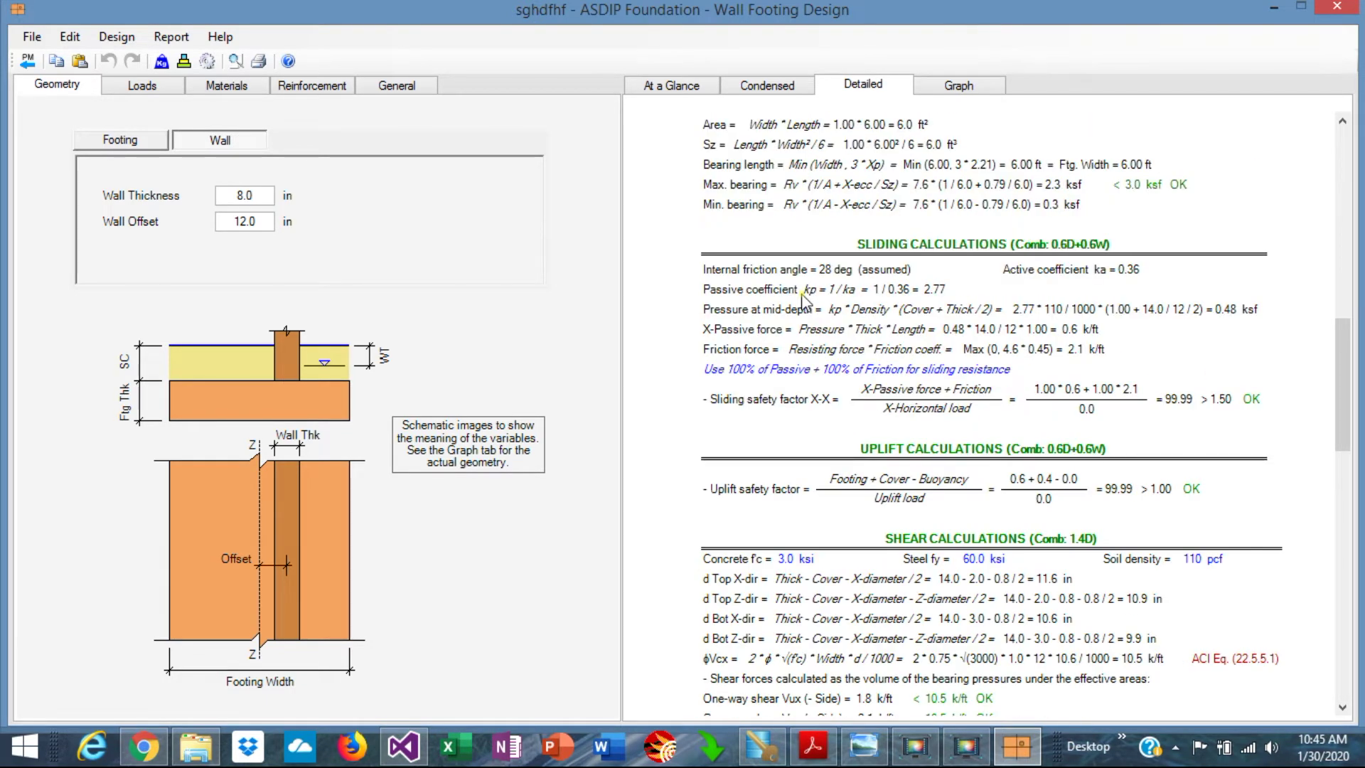
pyautogui.scroll(-3, 949, 340)
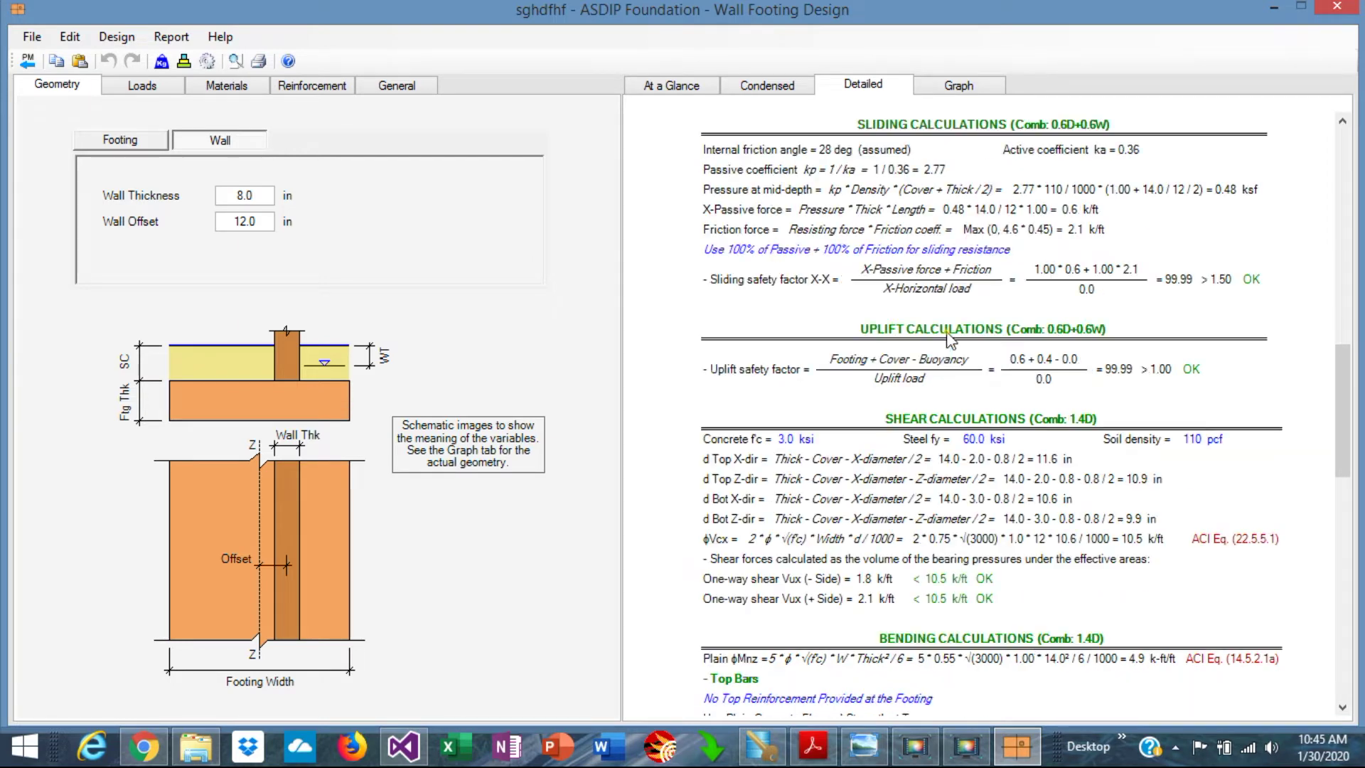
pyautogui.scroll(-6, 1003, 476)
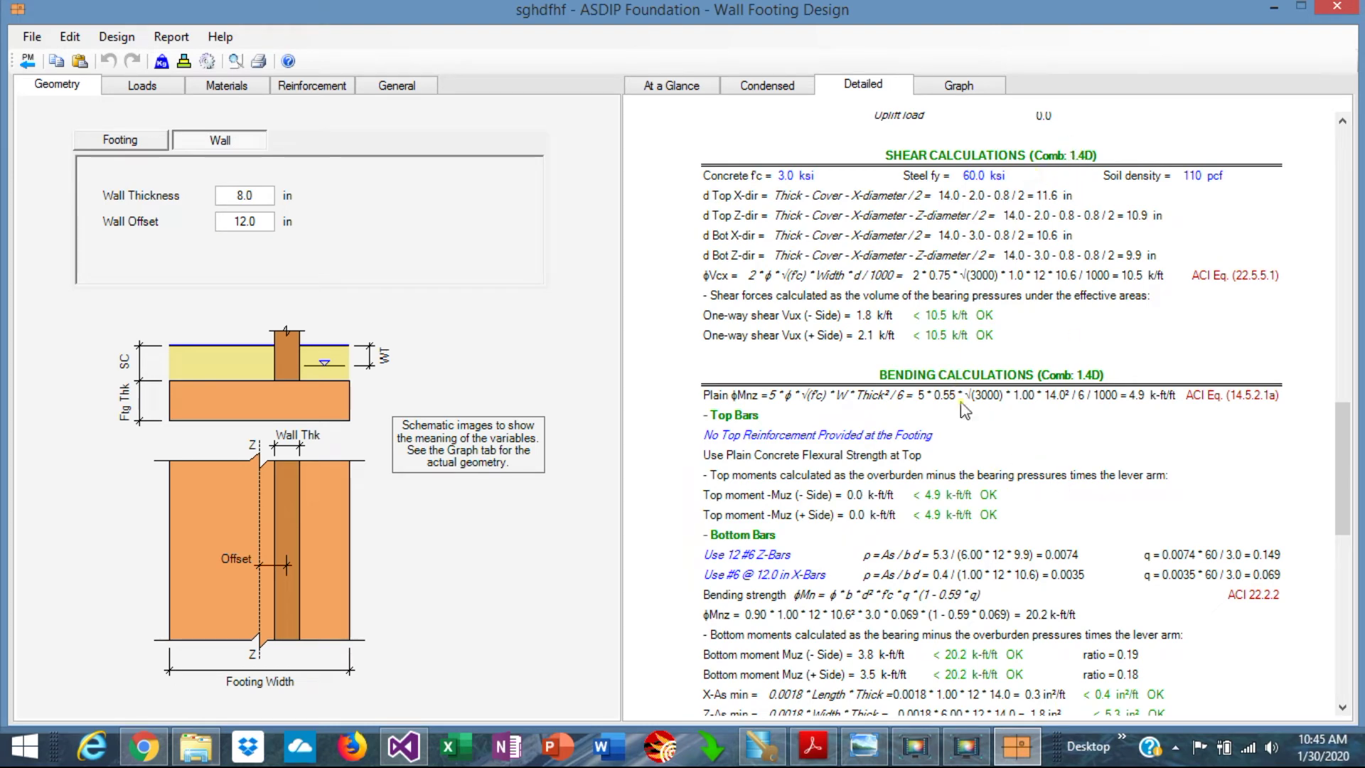
pyautogui.scroll(-15, 1081, 427)
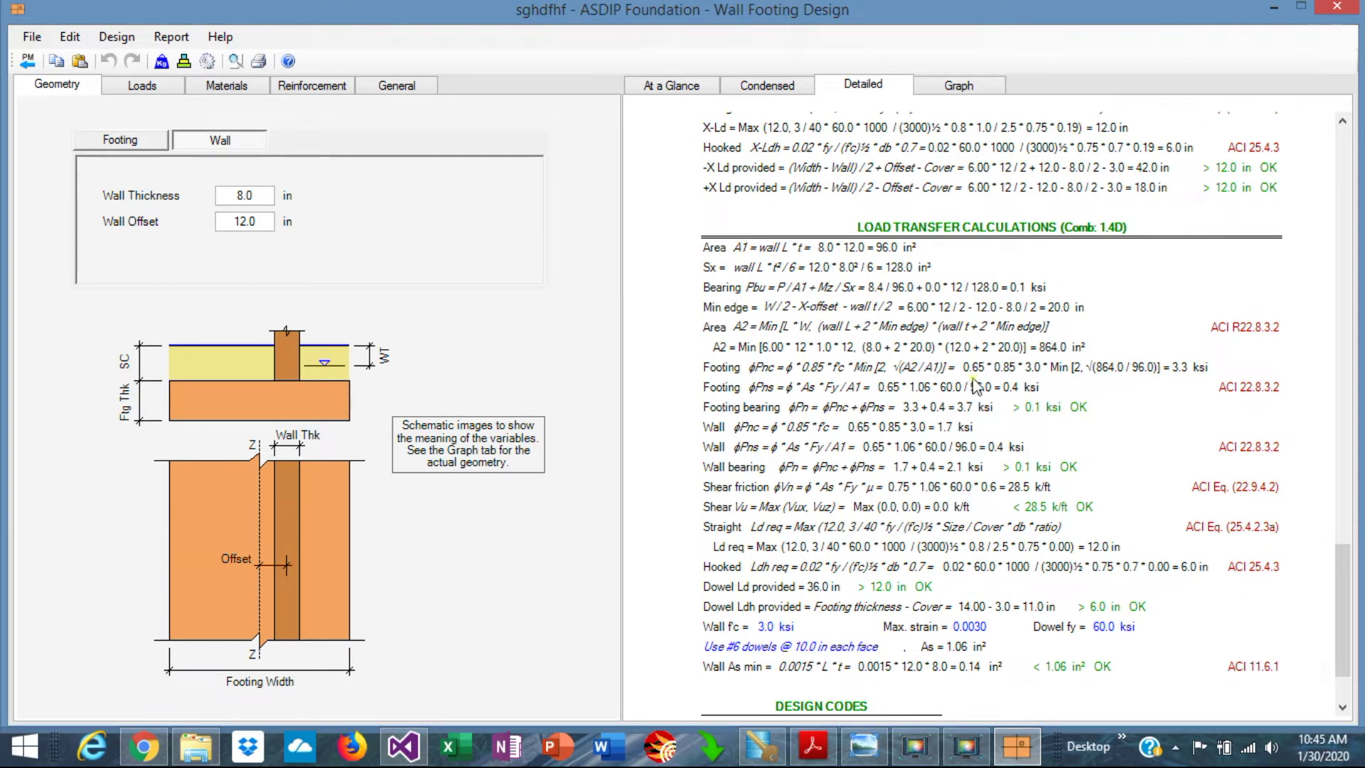
pyautogui.scroll(-2, 976, 387)
pyautogui.scroll(15, 976, 387)
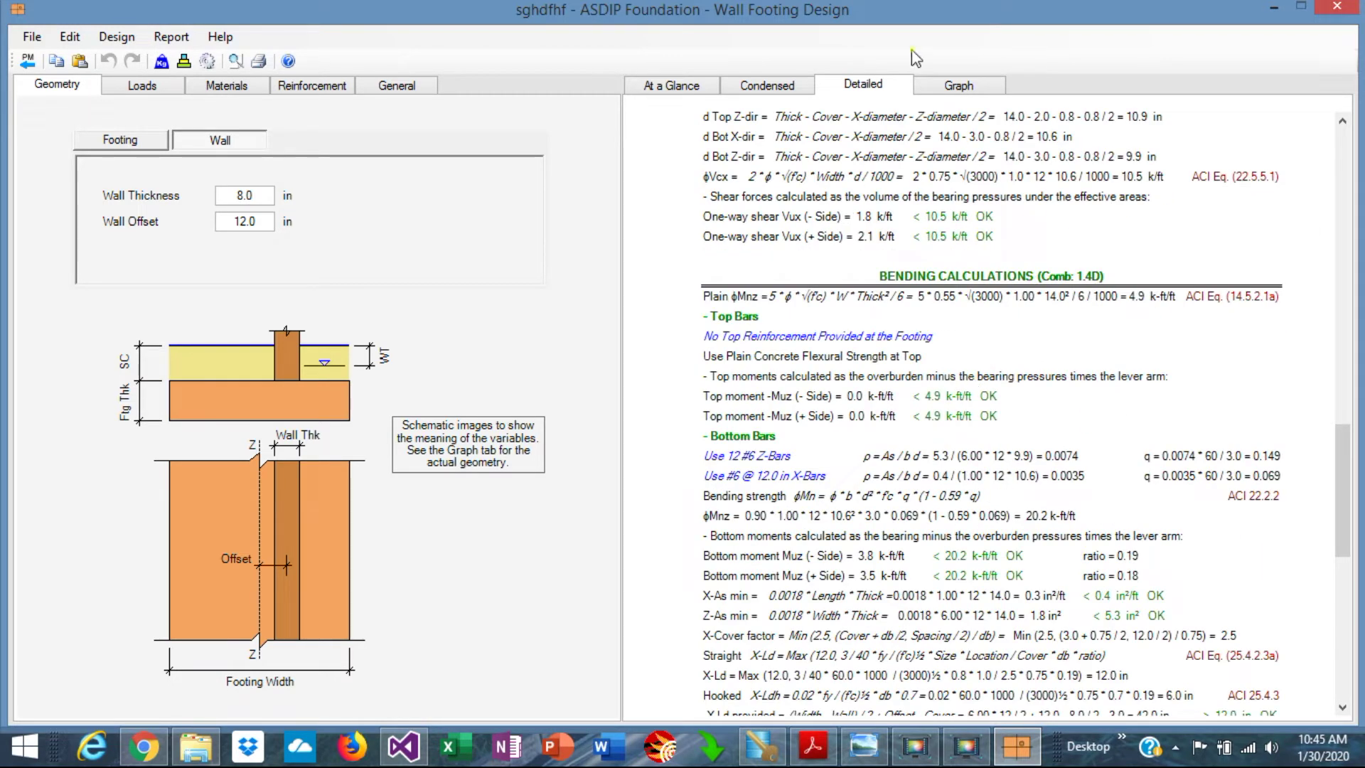
# View the soil bearing pressure graph for the 0.6D+0.6W load combination.
pyautogui.click(959, 85)
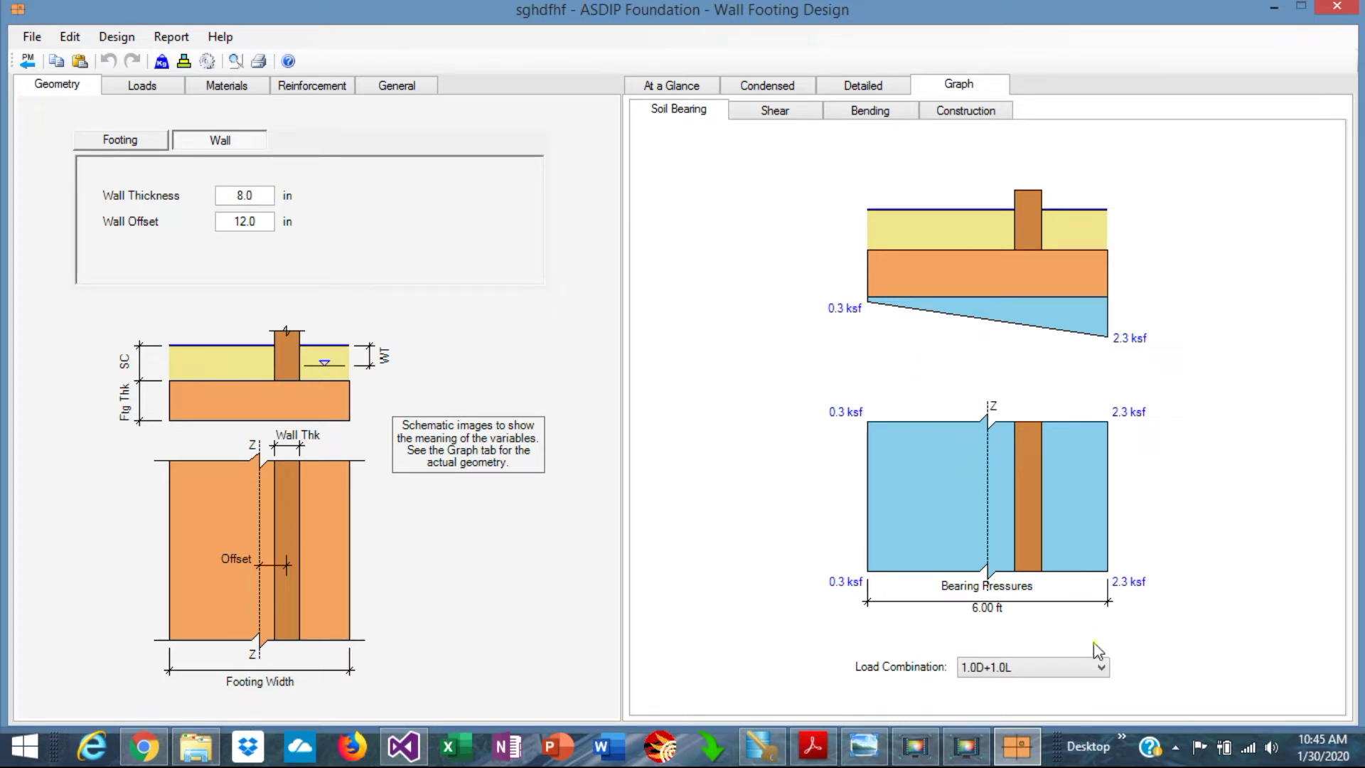
pyautogui.click(1101, 667)
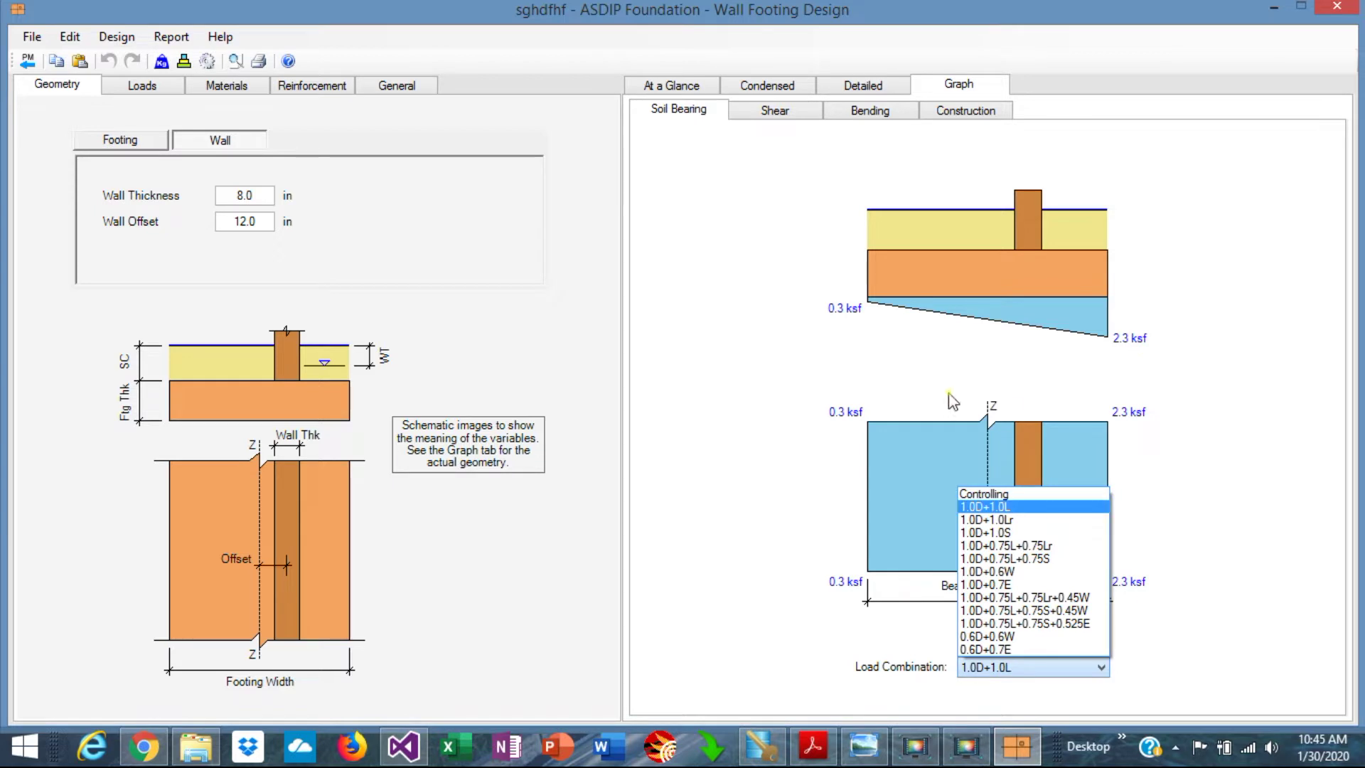
pyautogui.click(1028, 637)
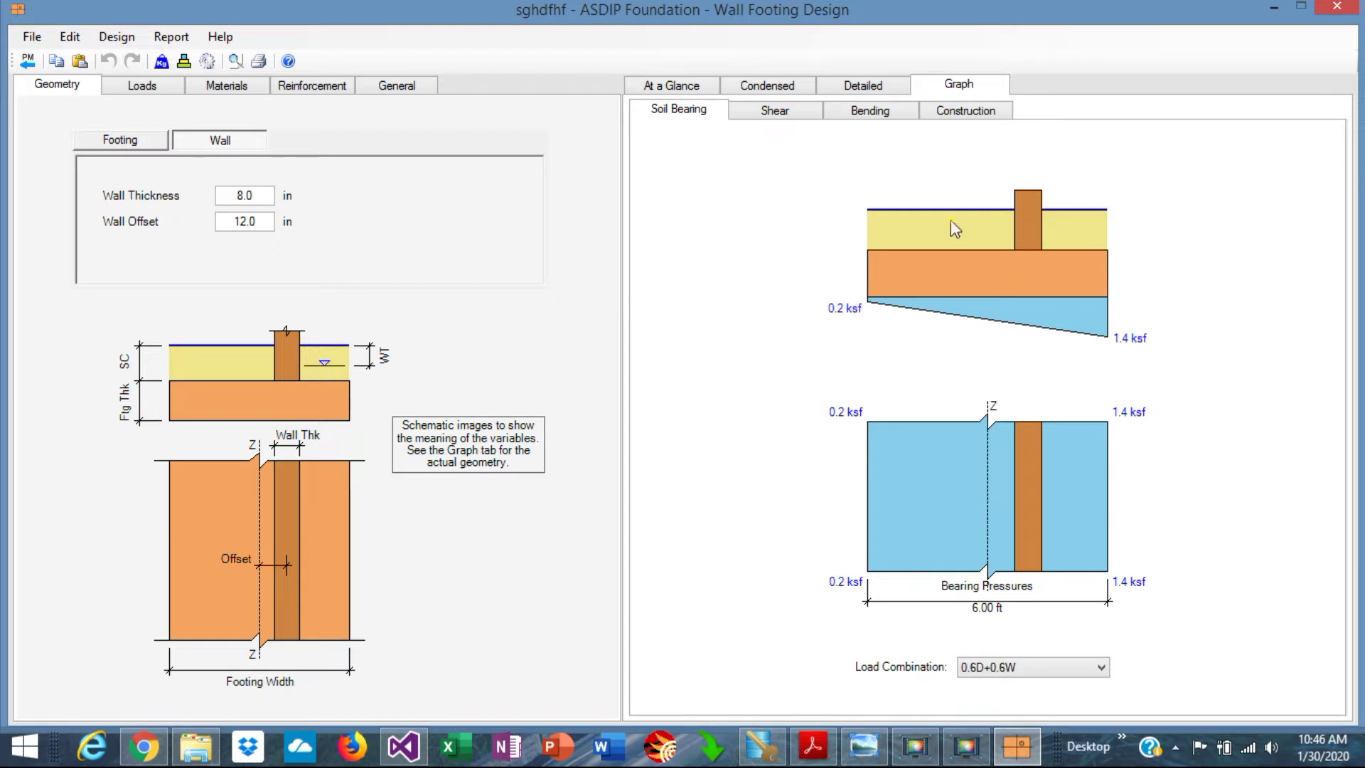
# View the one-way shear graph for the 1.2D+0.5L+1.6S load combination.
pyautogui.click(777, 111)
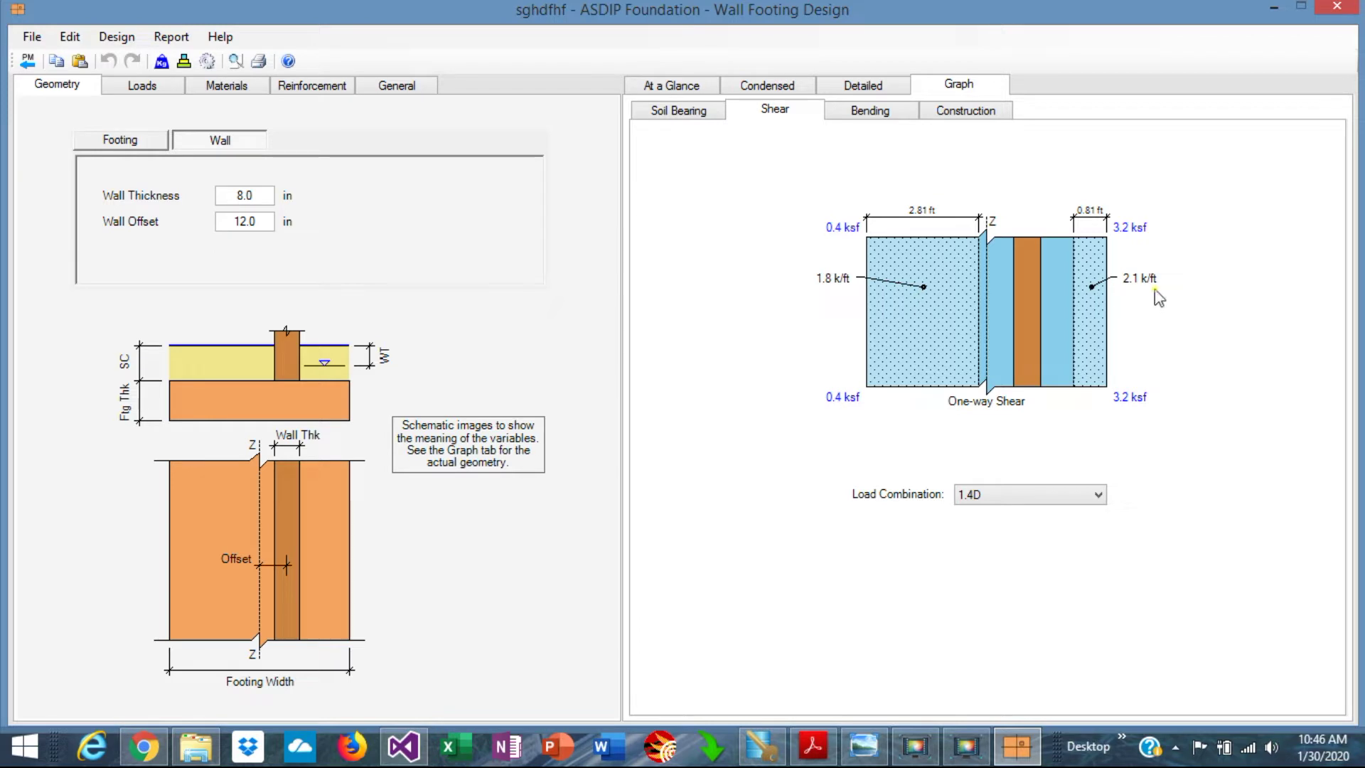
pyautogui.click(1098, 496)
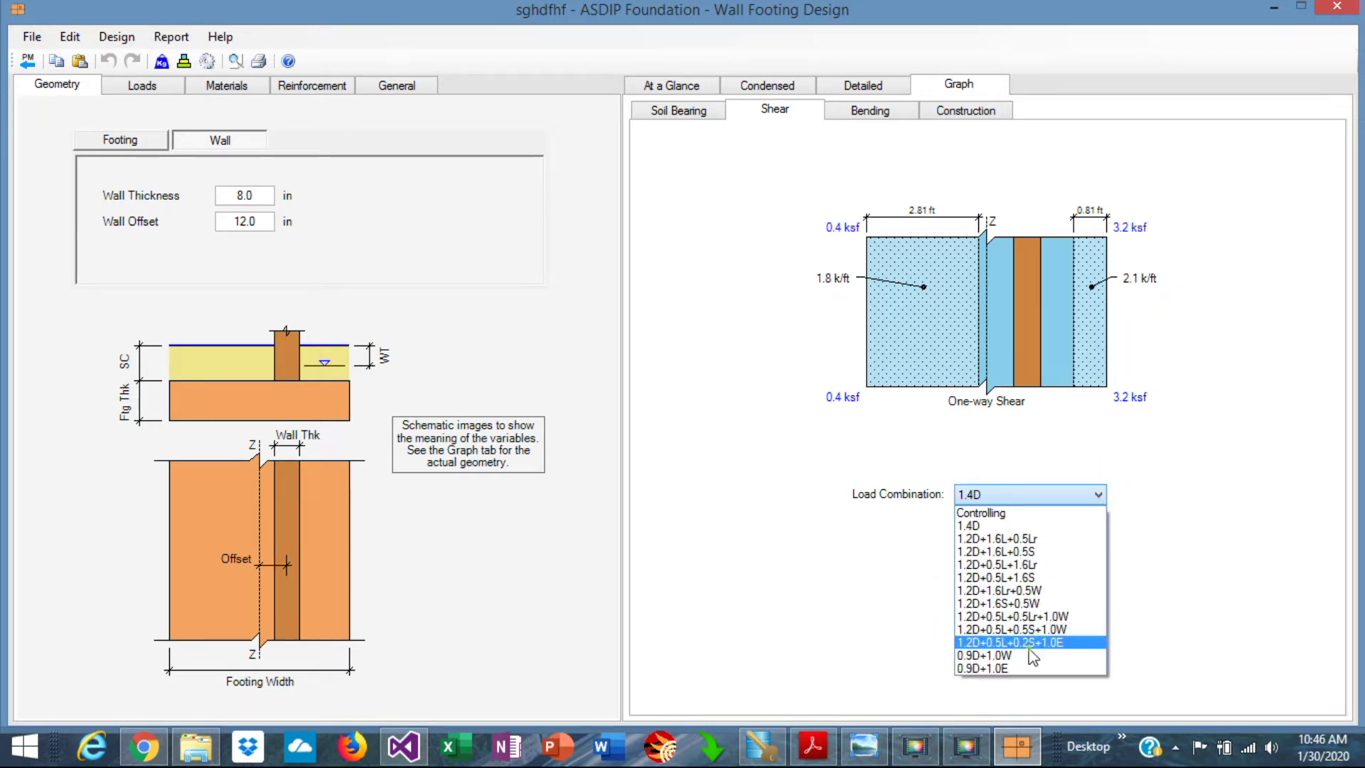
pyautogui.click(1036, 578)
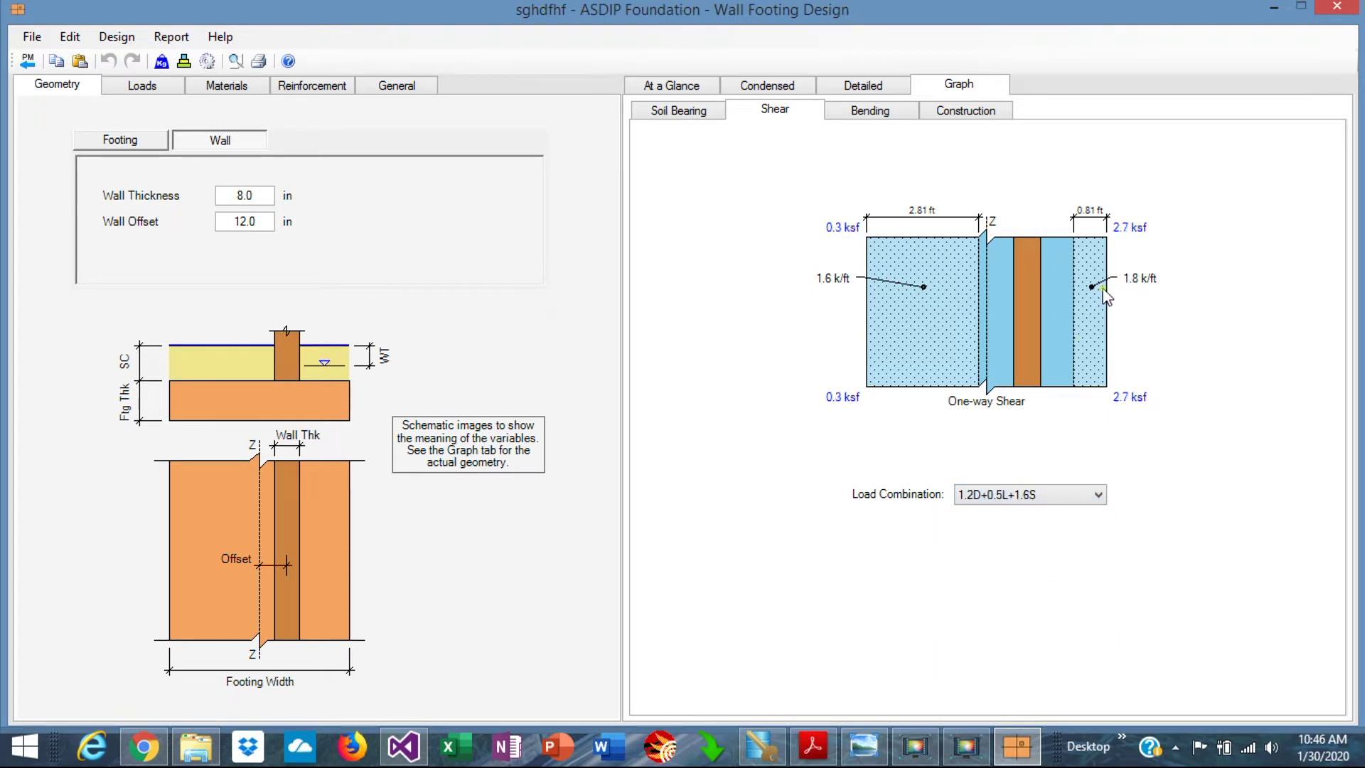
# Review the bending moment graph and the construction section and plan, alongside the footing reinforcement settings.
pyautogui.click(861, 111)
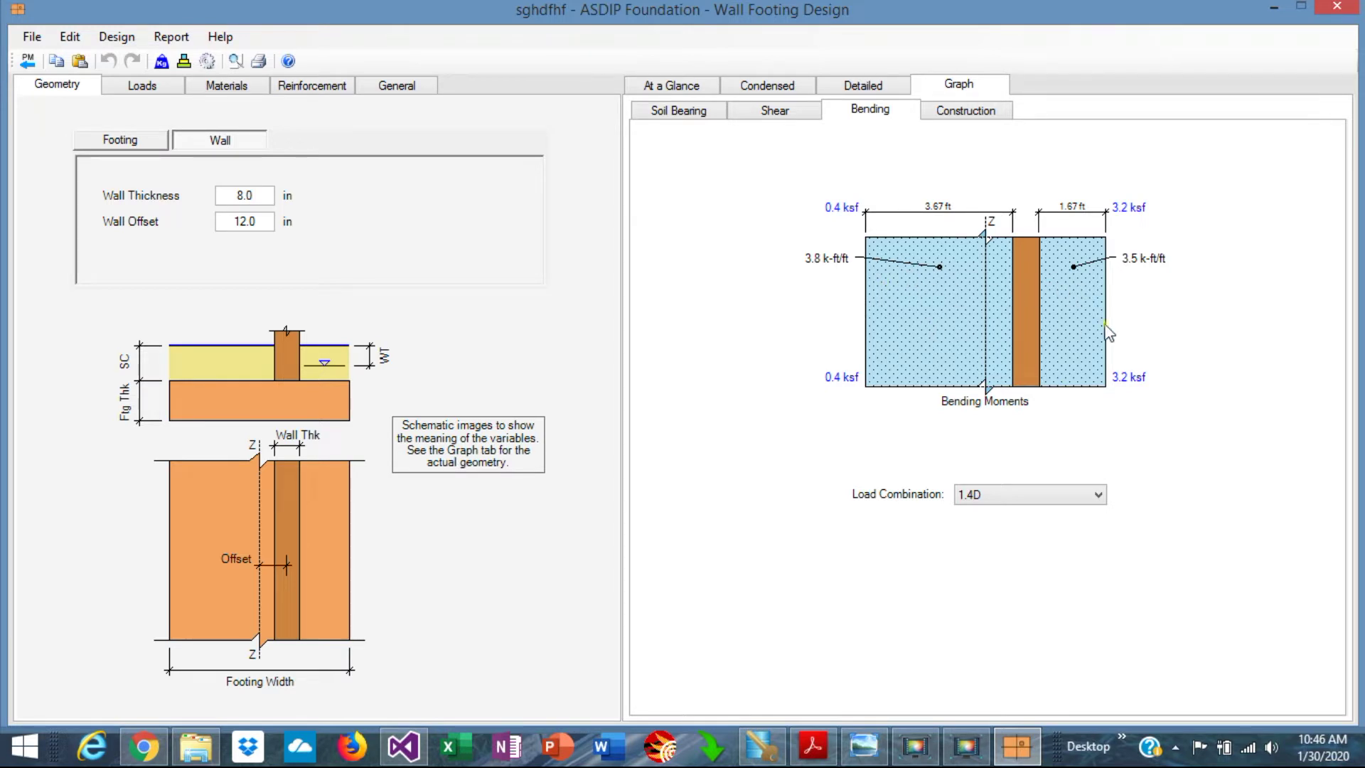
pyautogui.click(969, 125)
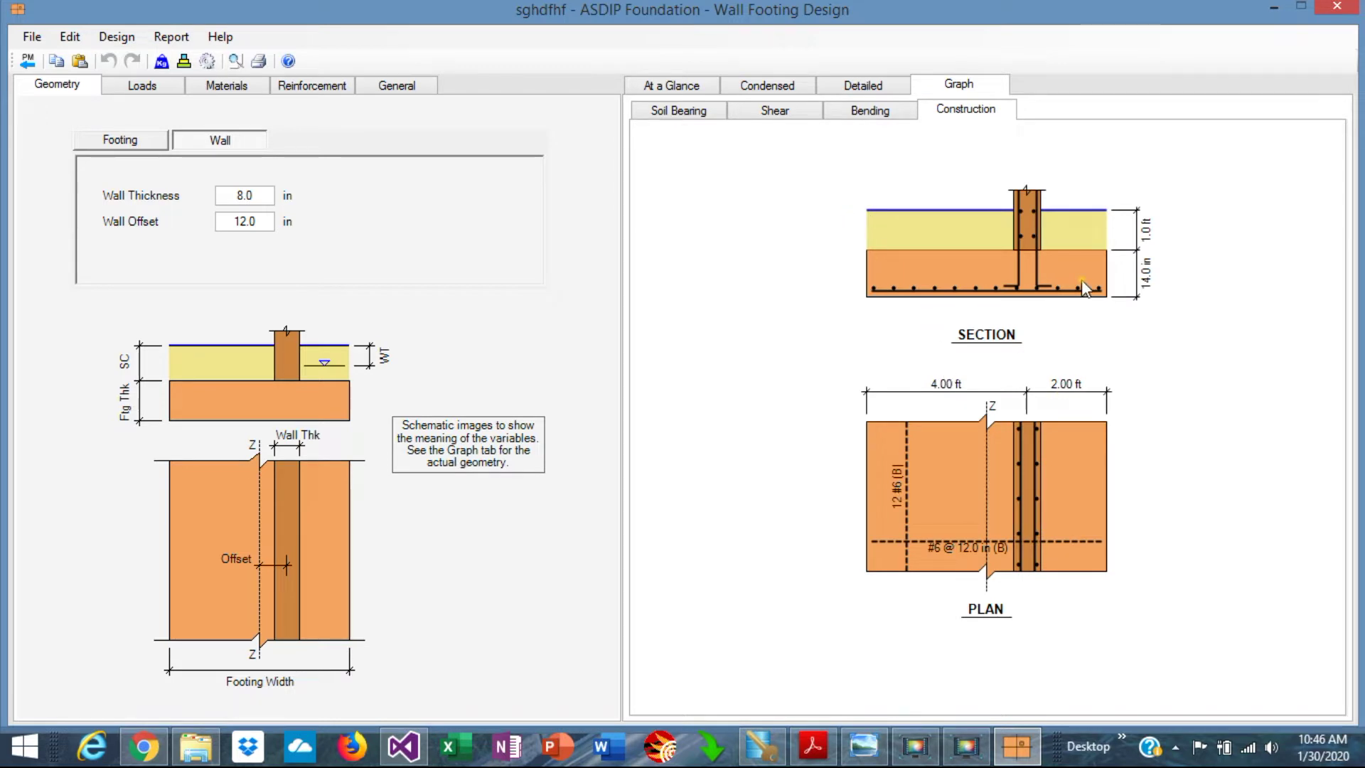
pyautogui.click(309, 88)
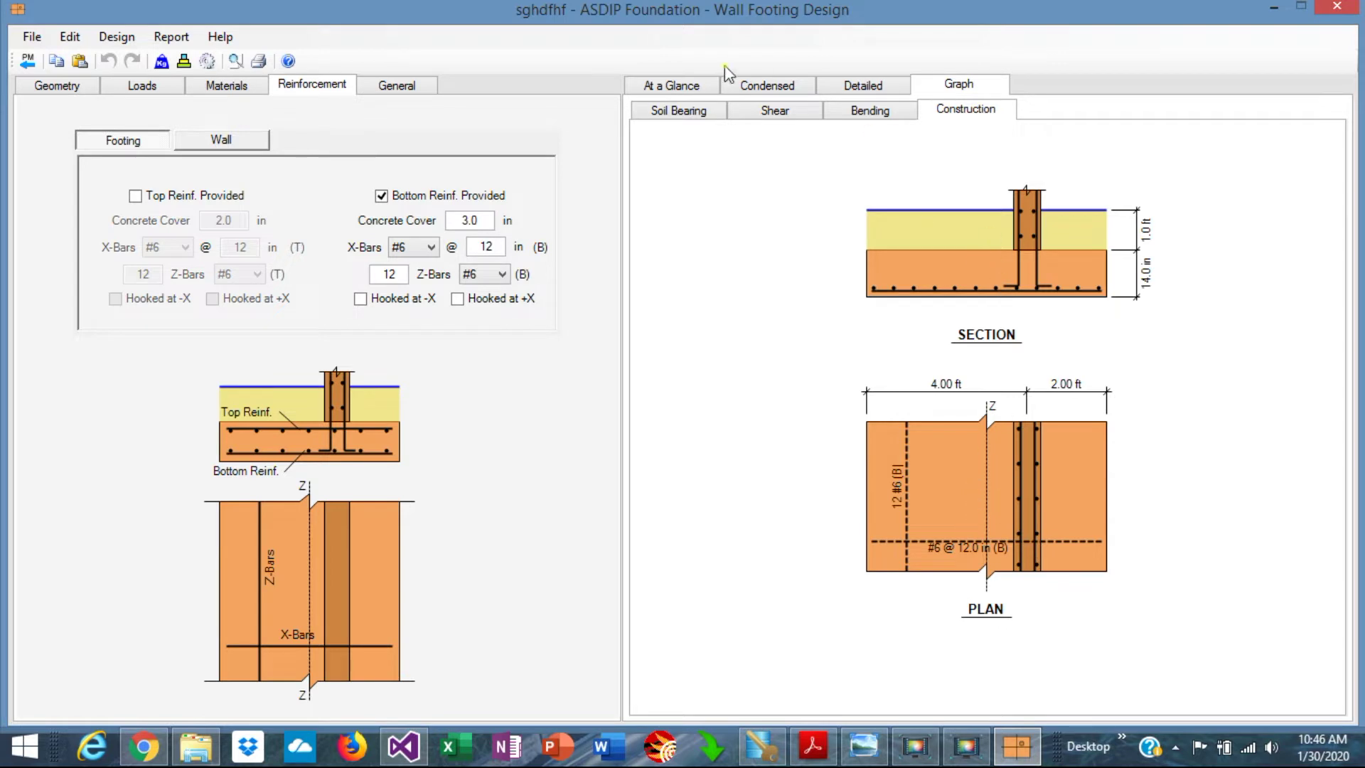
# Set the footing width to 5 ft with the at-a-glance design summary displayed.
pyautogui.click(689, 89)
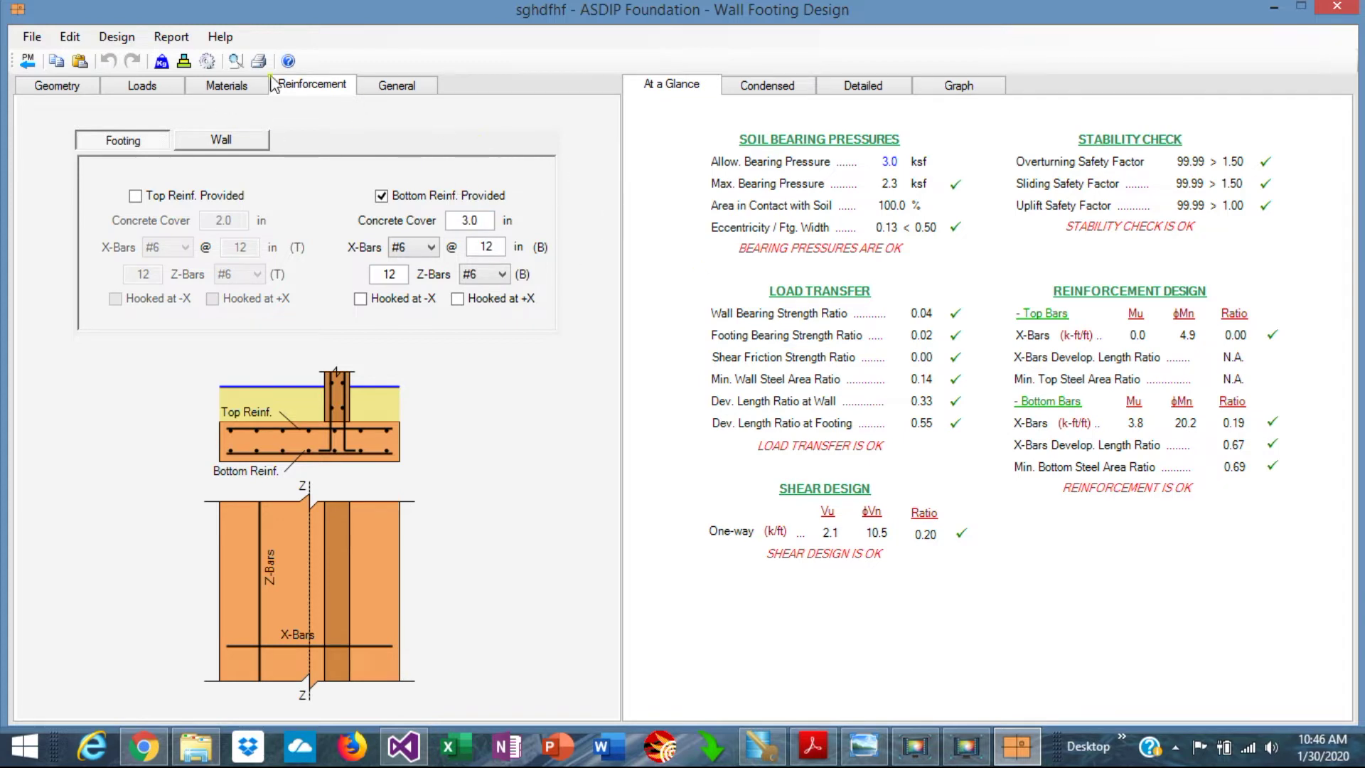
pyautogui.click(895, 163)
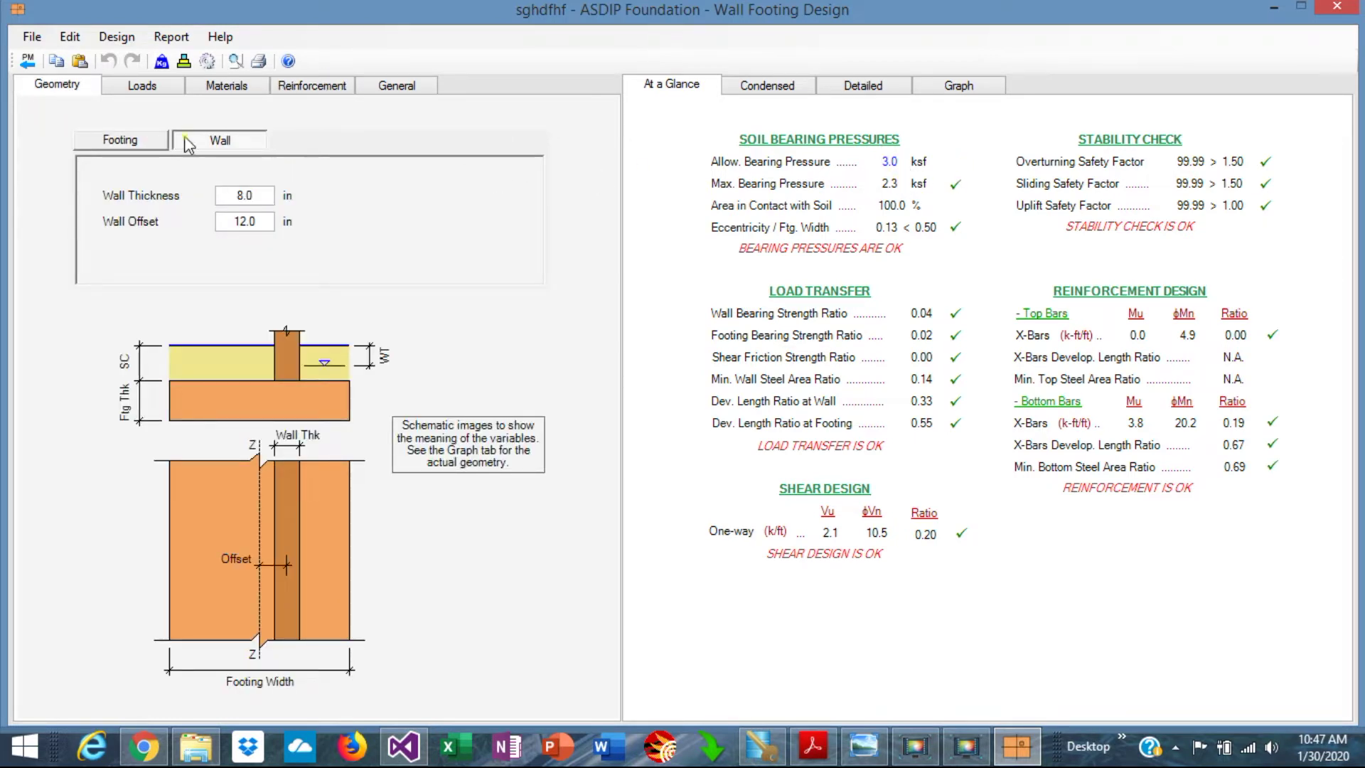
pyautogui.click(136, 140)
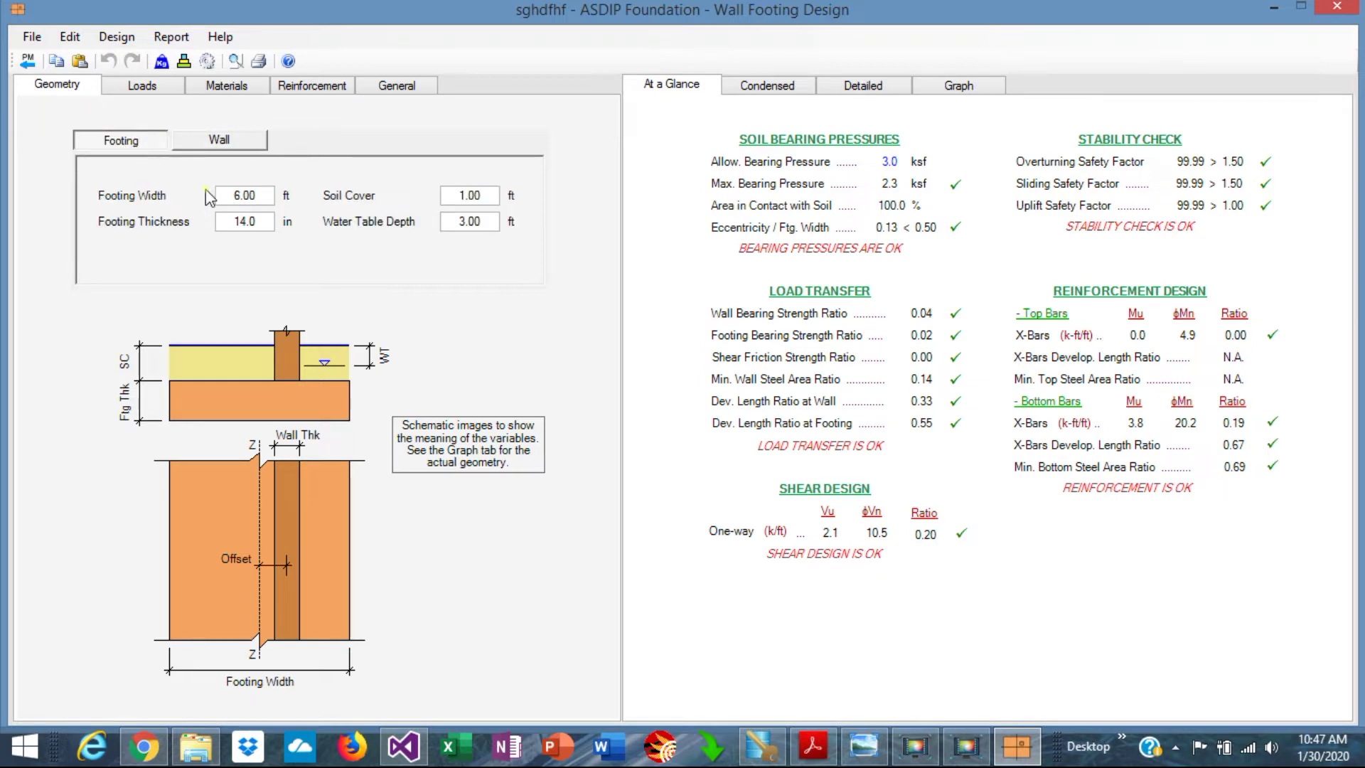
pyautogui.doubleClick(256, 195)
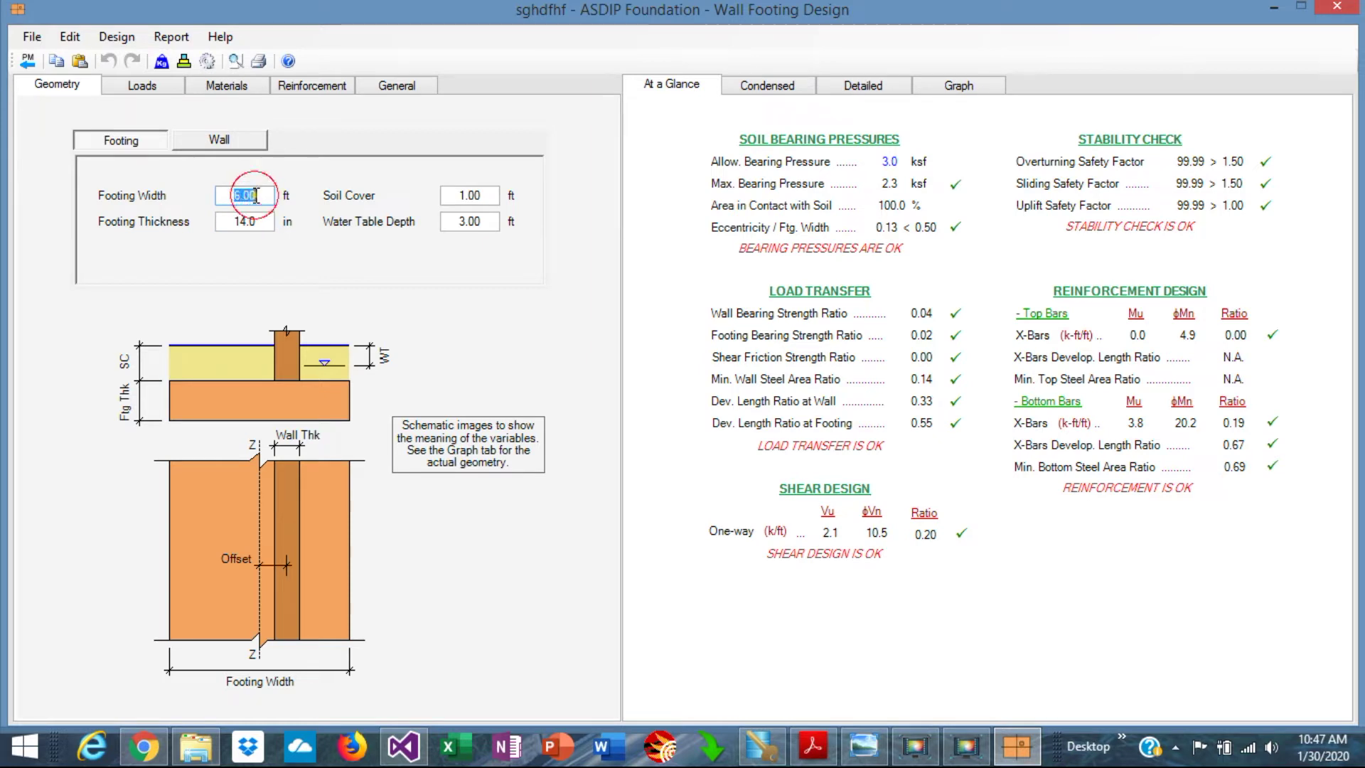
pyautogui.write('5')
pyautogui.press('Return')
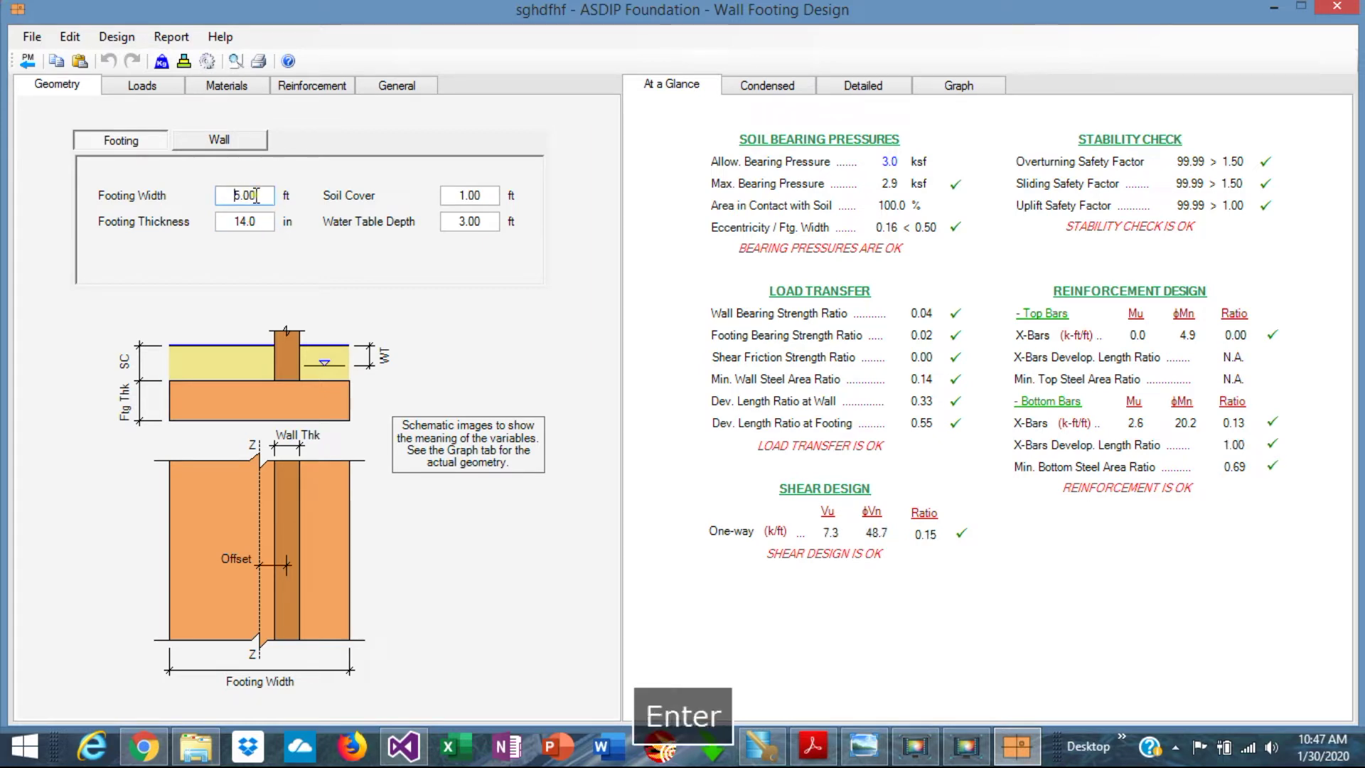
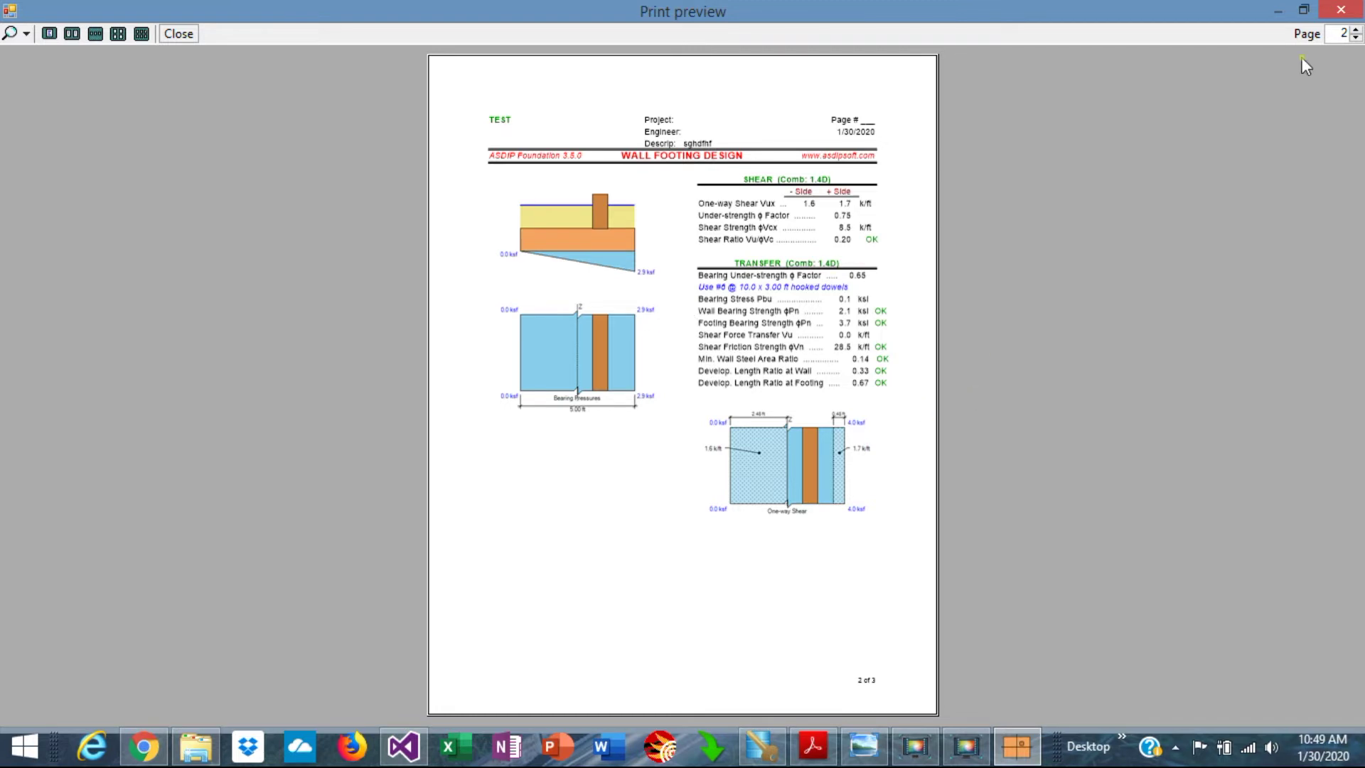
# Finish paging through the condensed report preview and open a print preview of the detailed report.
pyautogui.click(1356, 30)
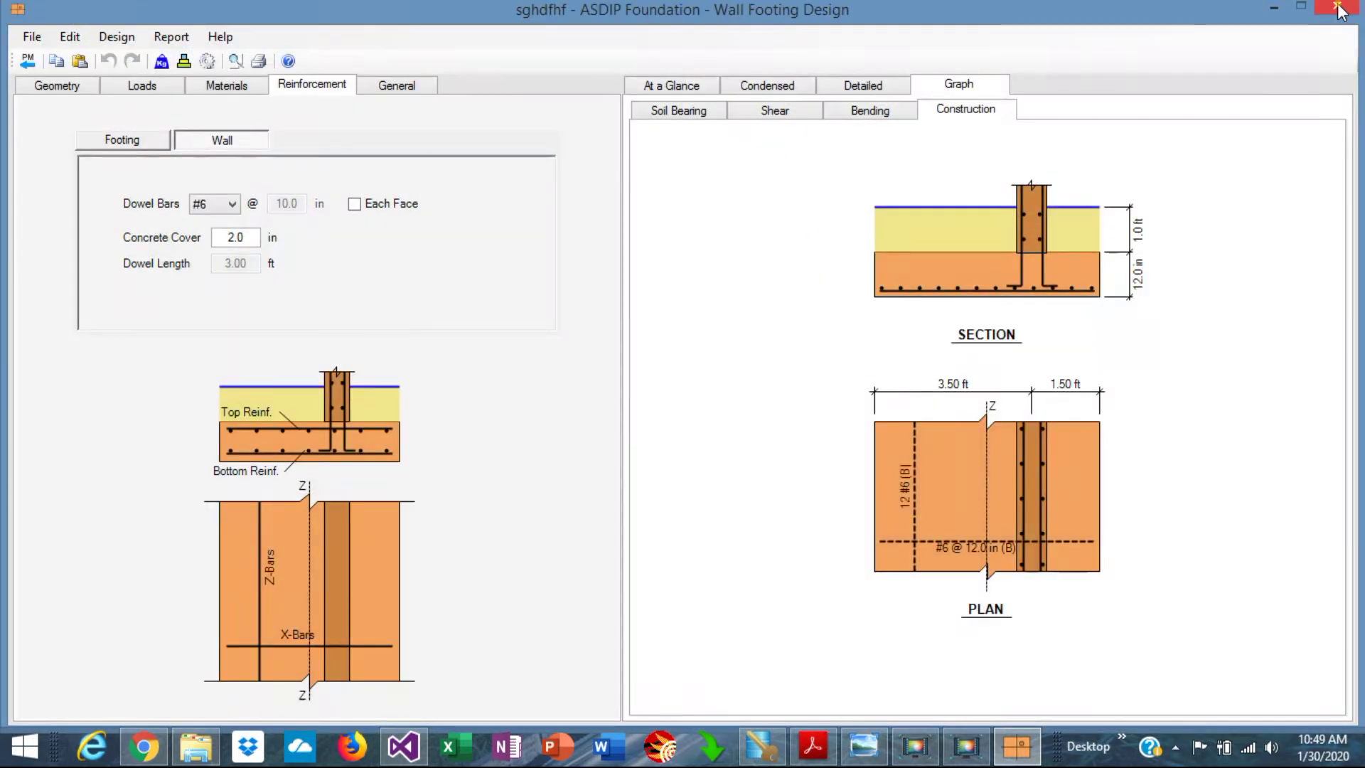
pyautogui.click(235, 63)
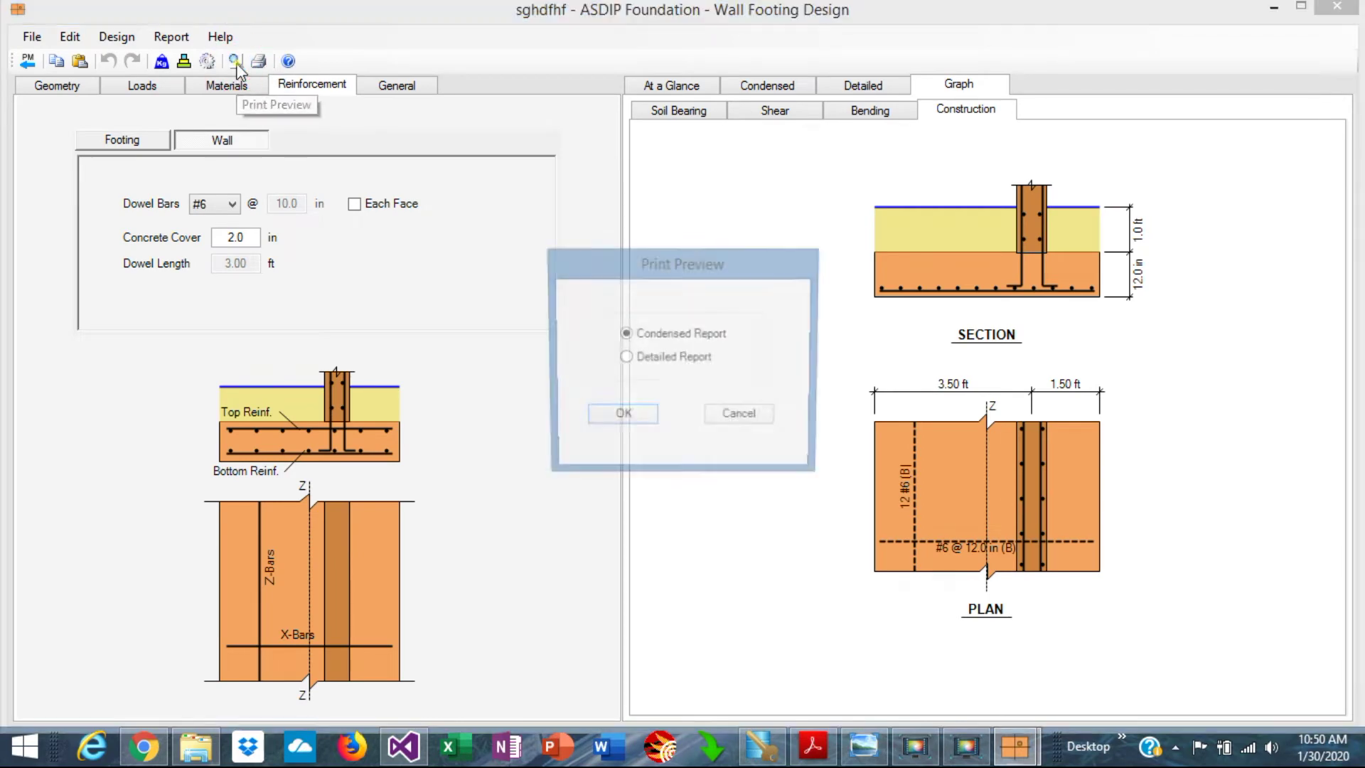
pyautogui.click(653, 359)
pyautogui.click(621, 417)
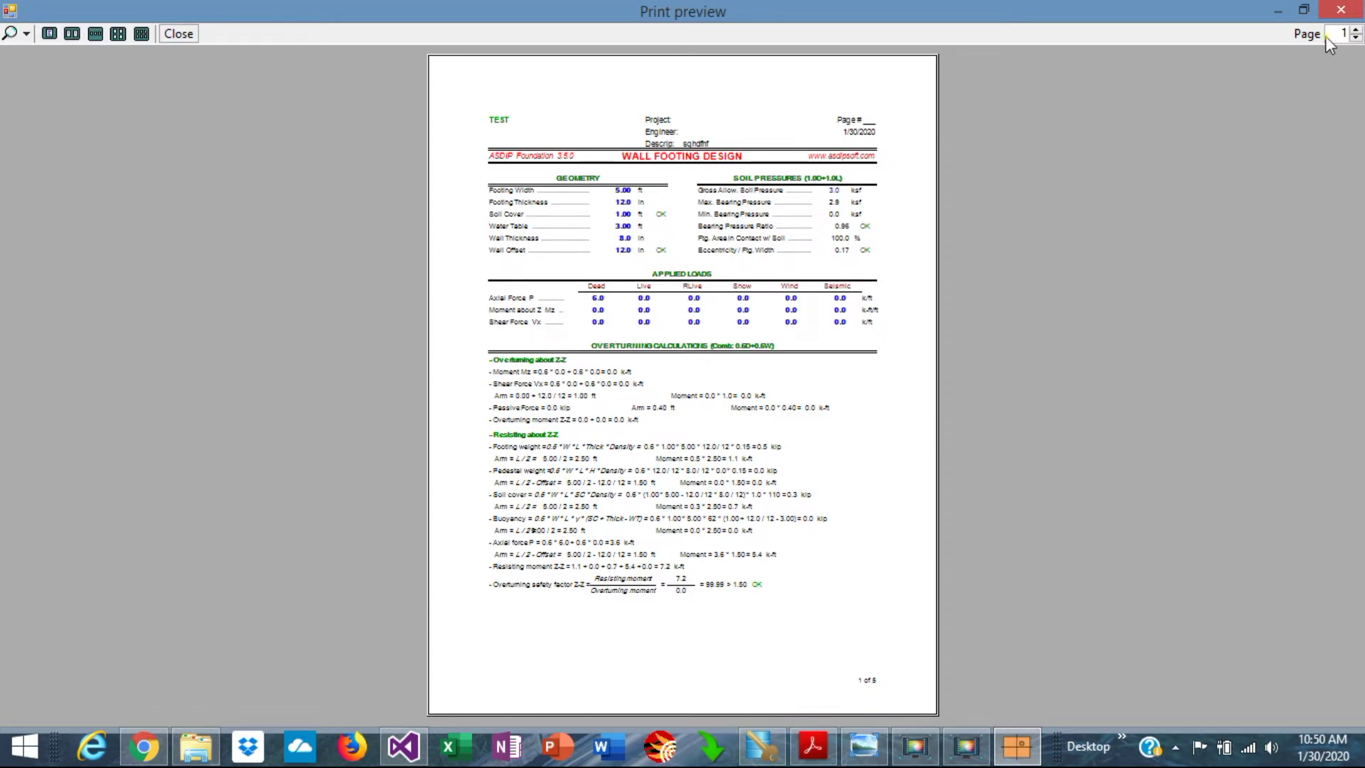
# Page through the detailed wall footing report up to page 5 and close the preview.
pyautogui.click(1356, 31)
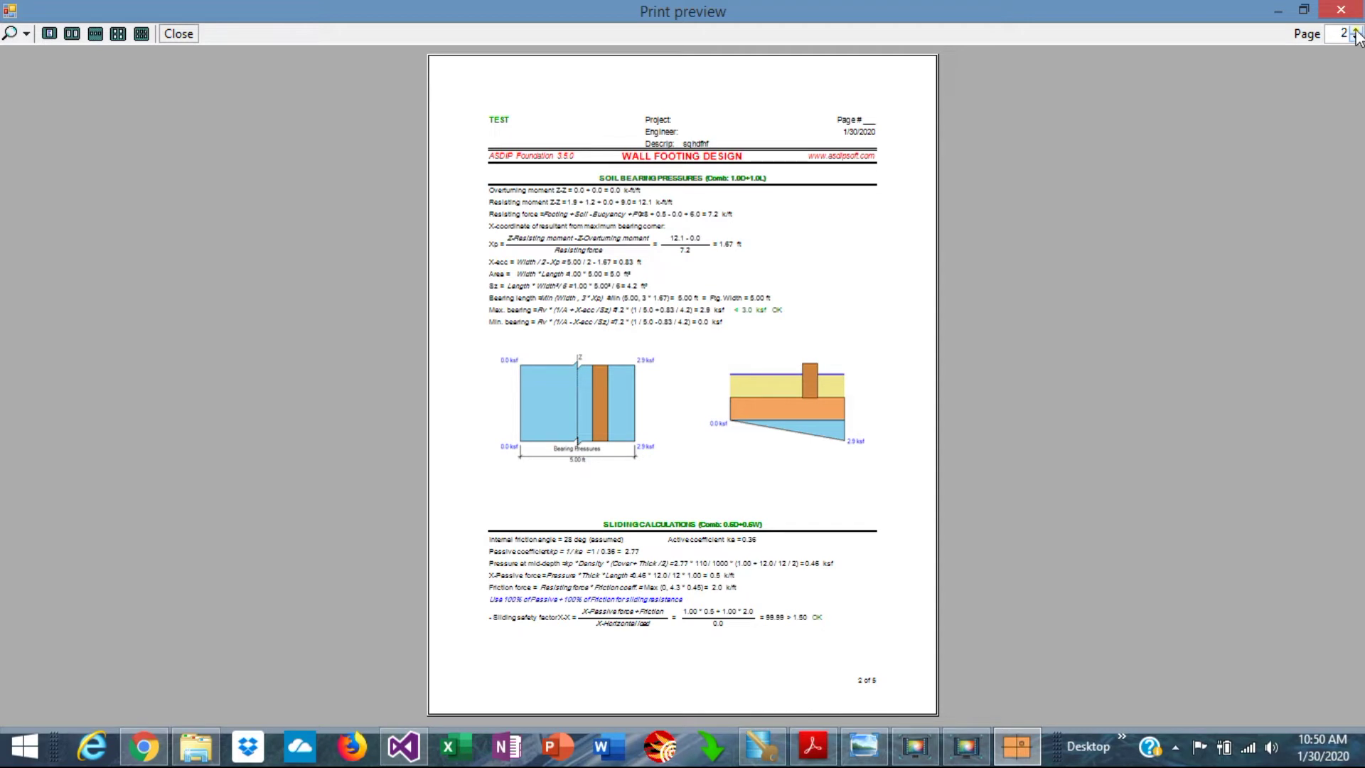
pyautogui.click(1356, 31)
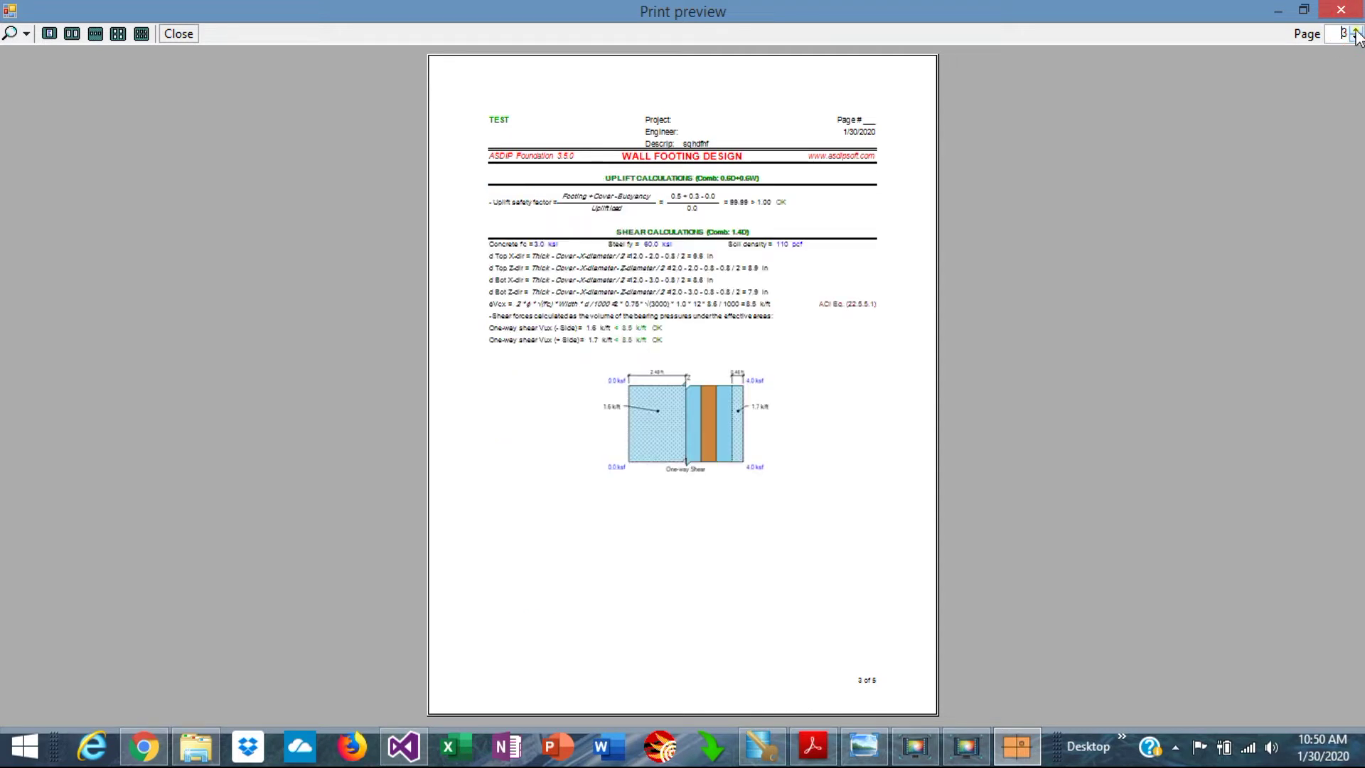
pyautogui.click(1356, 31)
pyautogui.click(1356, 31)
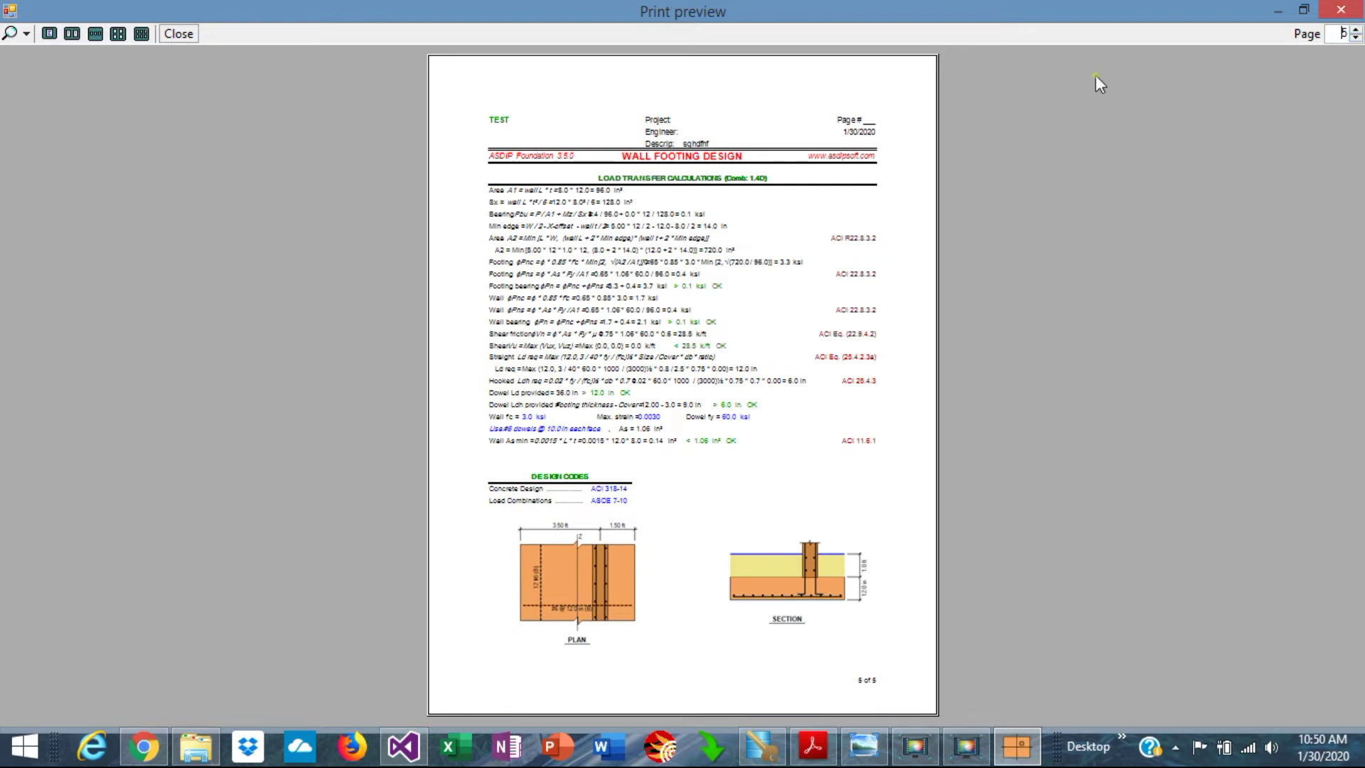
pyautogui.click(142, 34)
pyautogui.press('Escape')
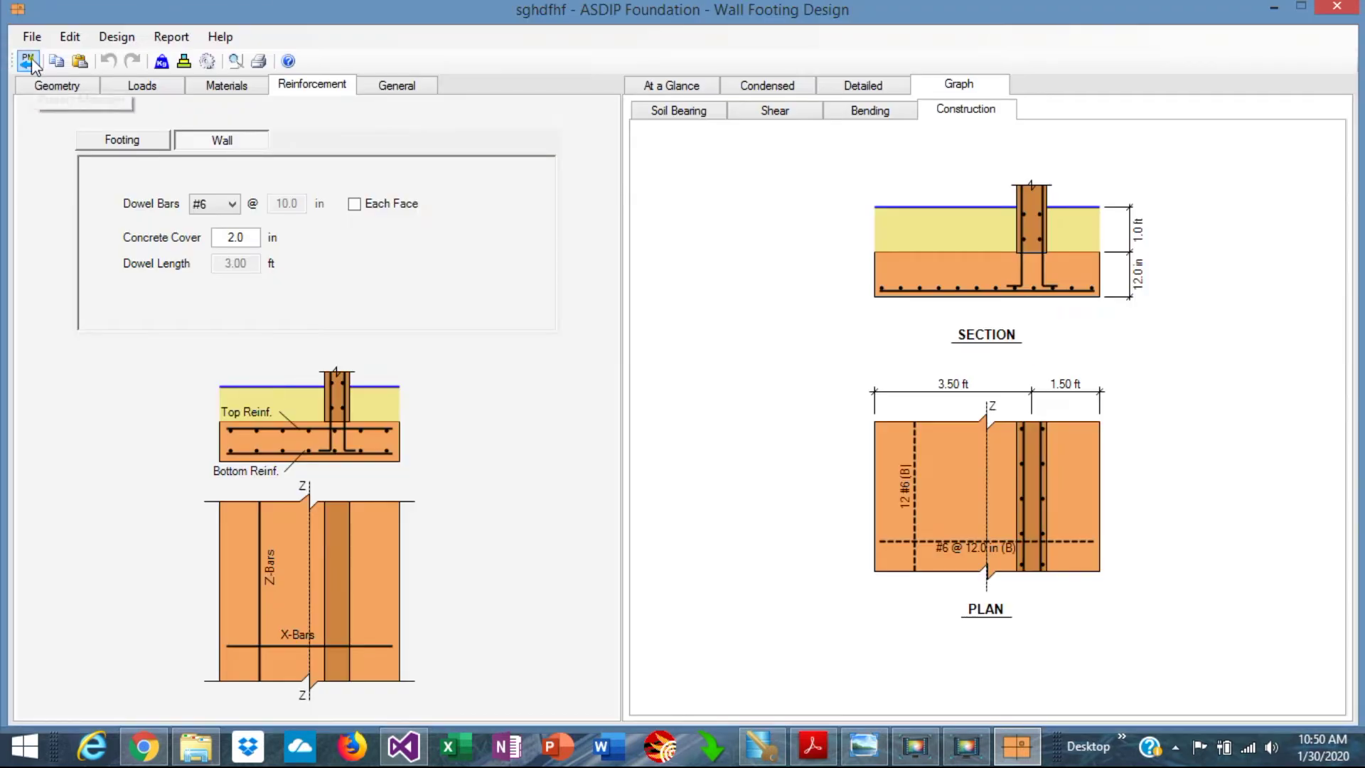
# Return to the Project Manager, add a pile cap calculation named fdghsfg and open it.
pyautogui.click(26, 61)
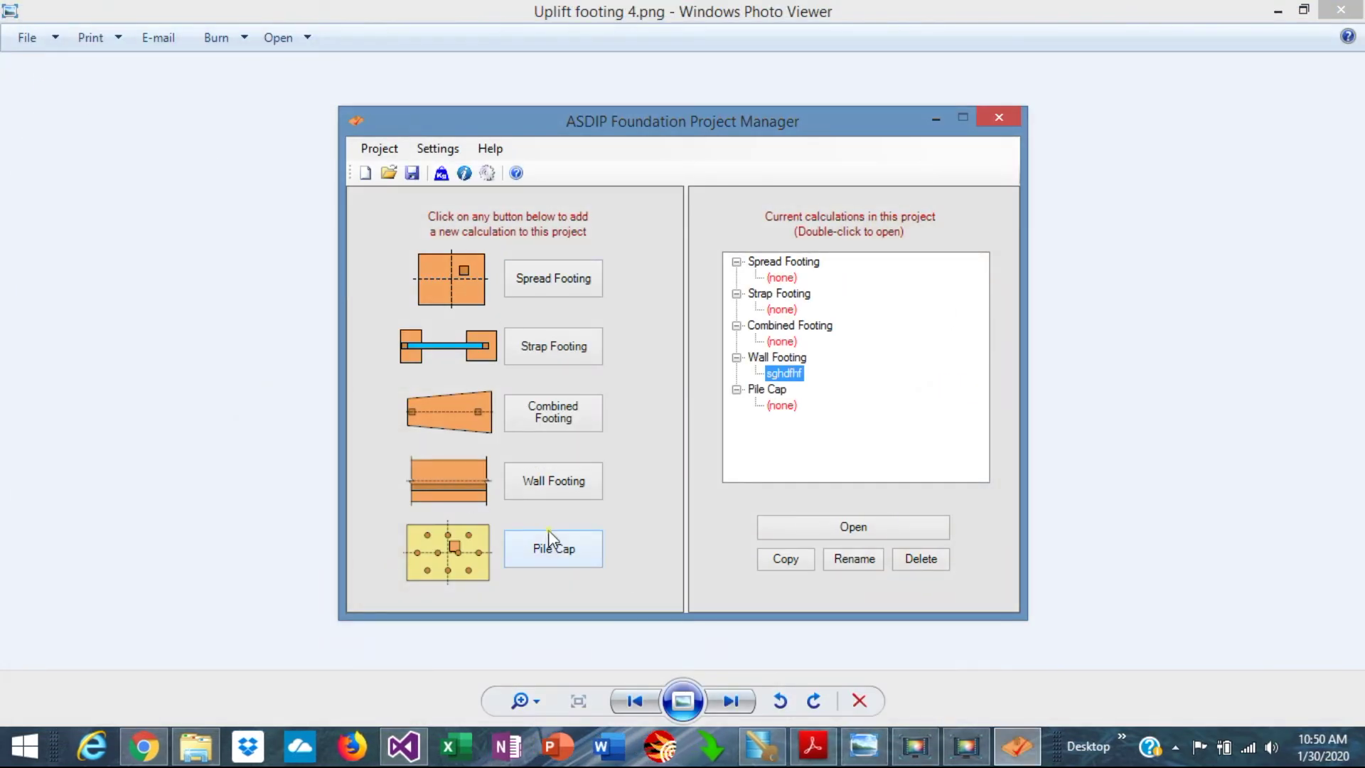
pyautogui.click(552, 550)
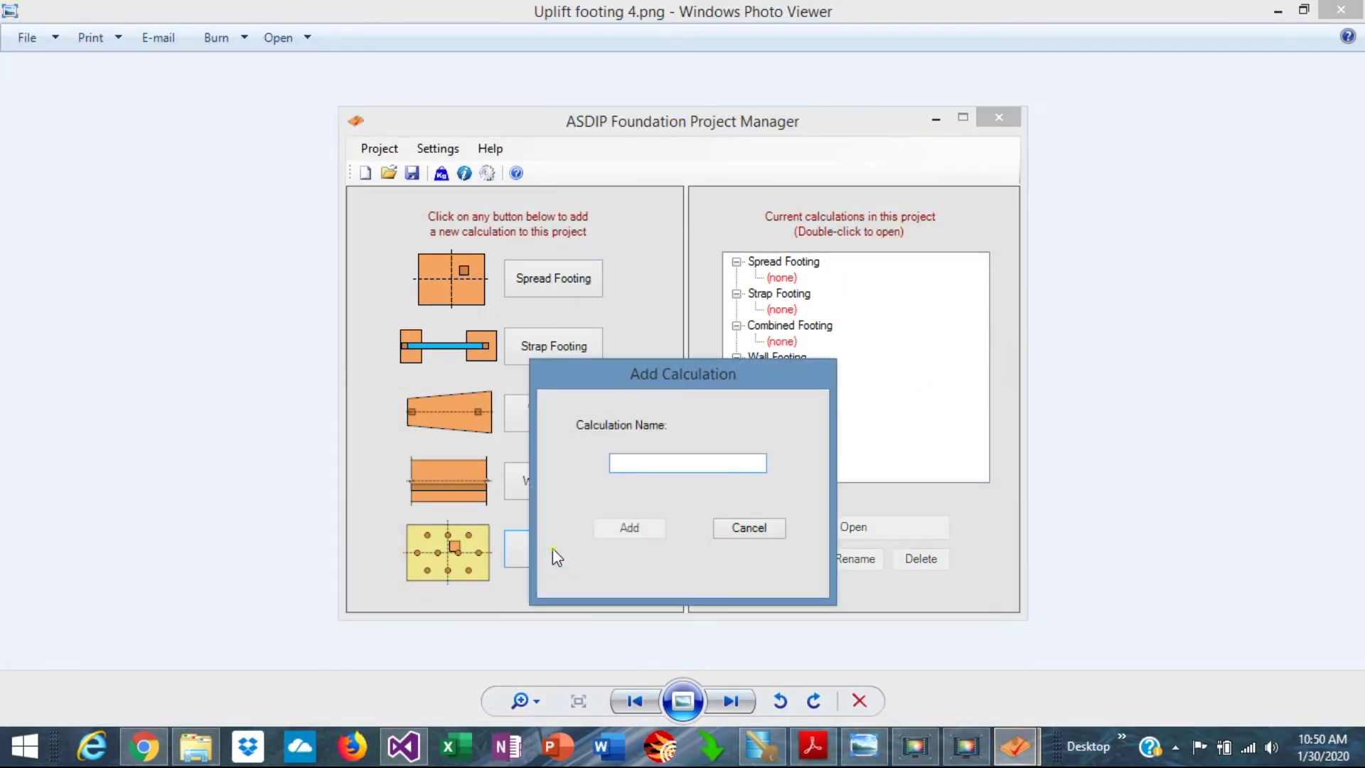
pyautogui.write('fdghsfg')
pyautogui.click(625, 529)
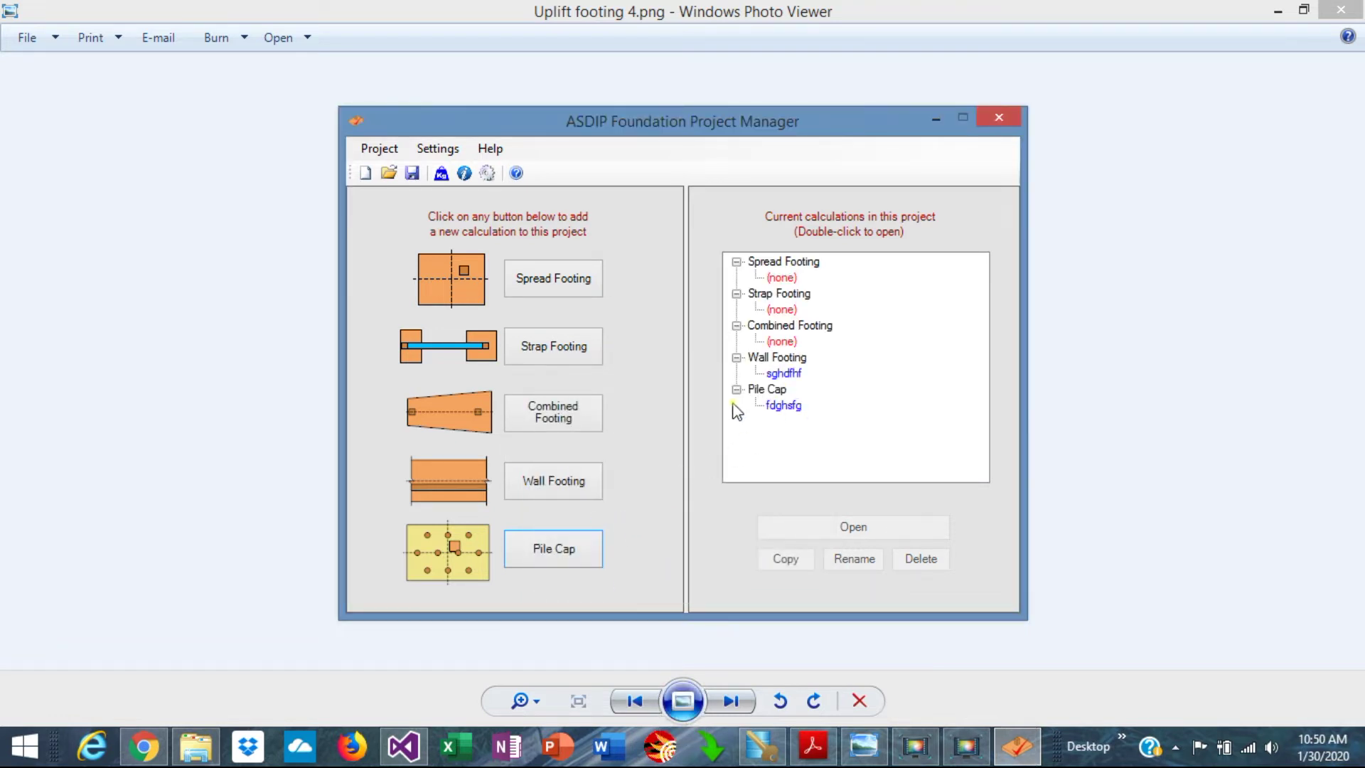
pyautogui.doubleClick(785, 405)
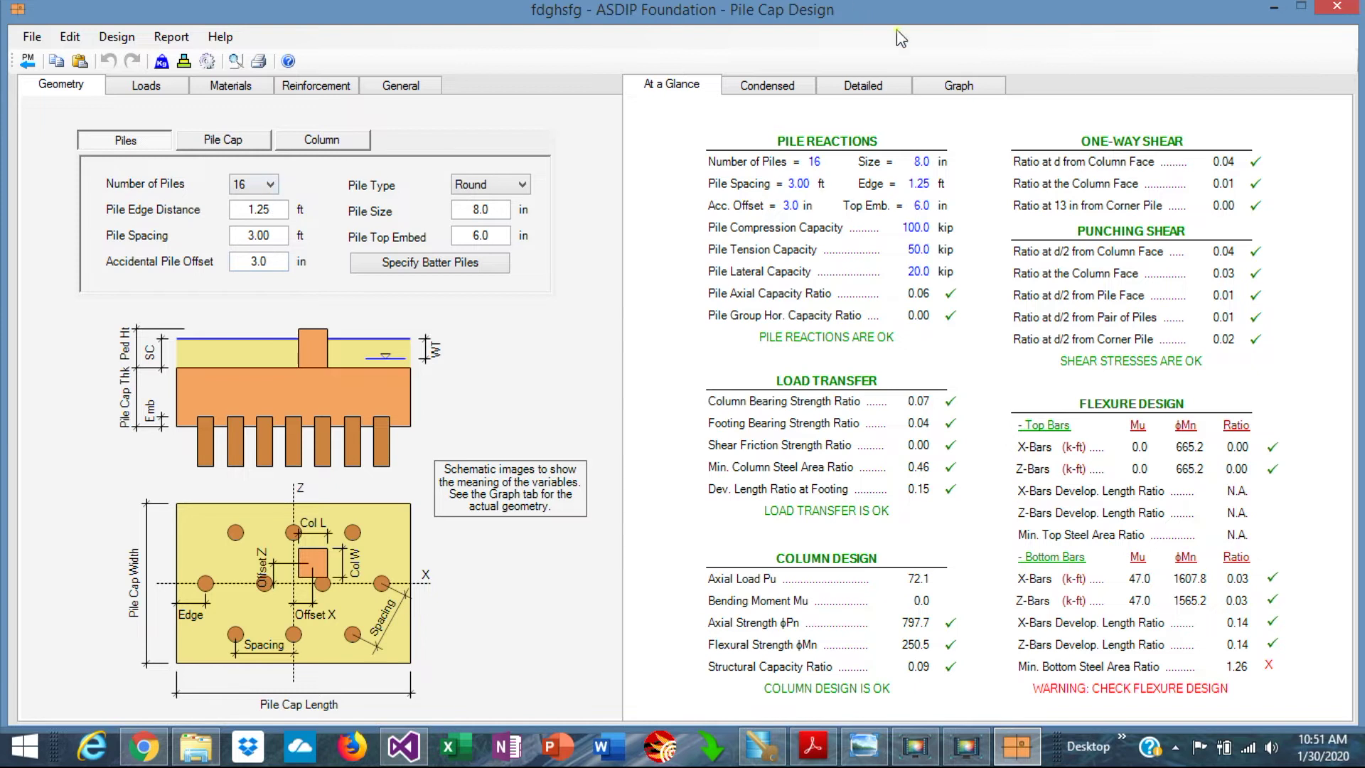
# Display the pile reactions graph and set the number of piles to 6.
pyautogui.click(959, 86)
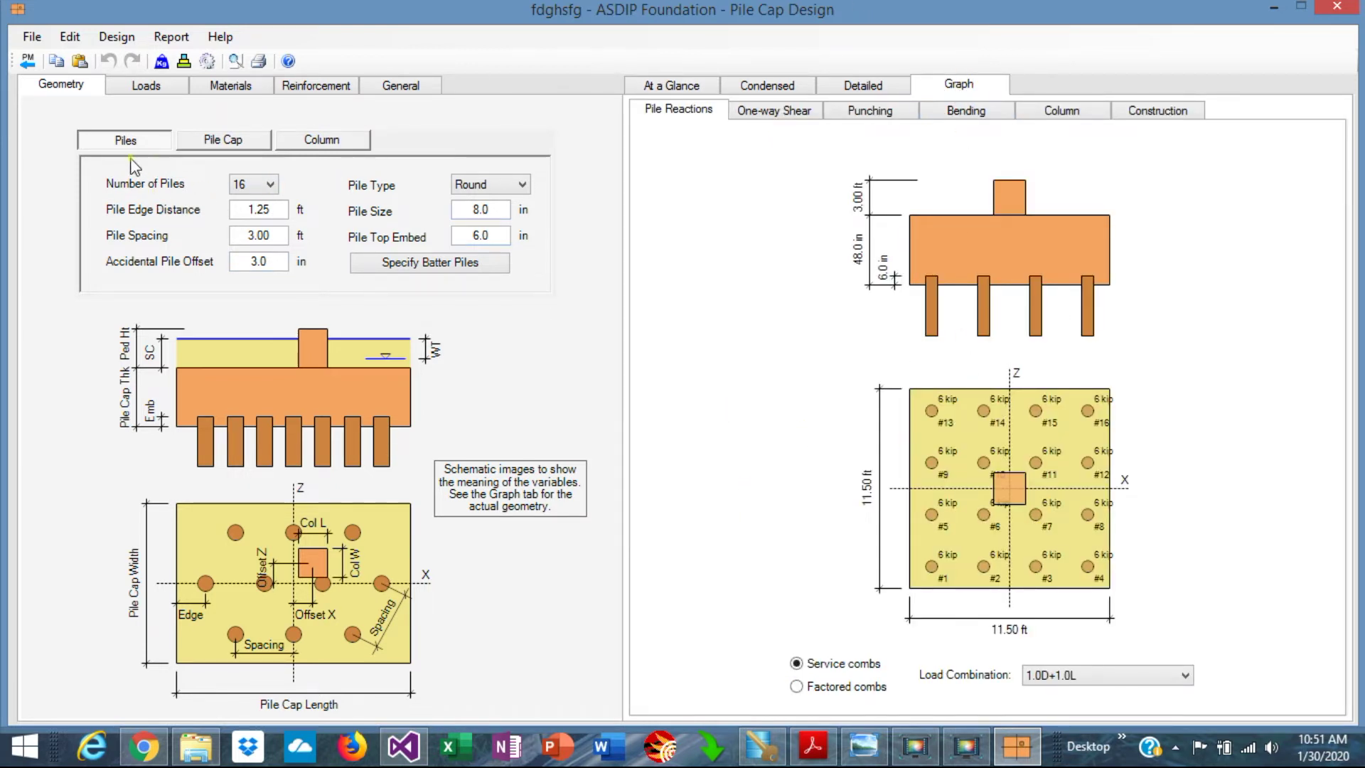
pyautogui.click(271, 185)
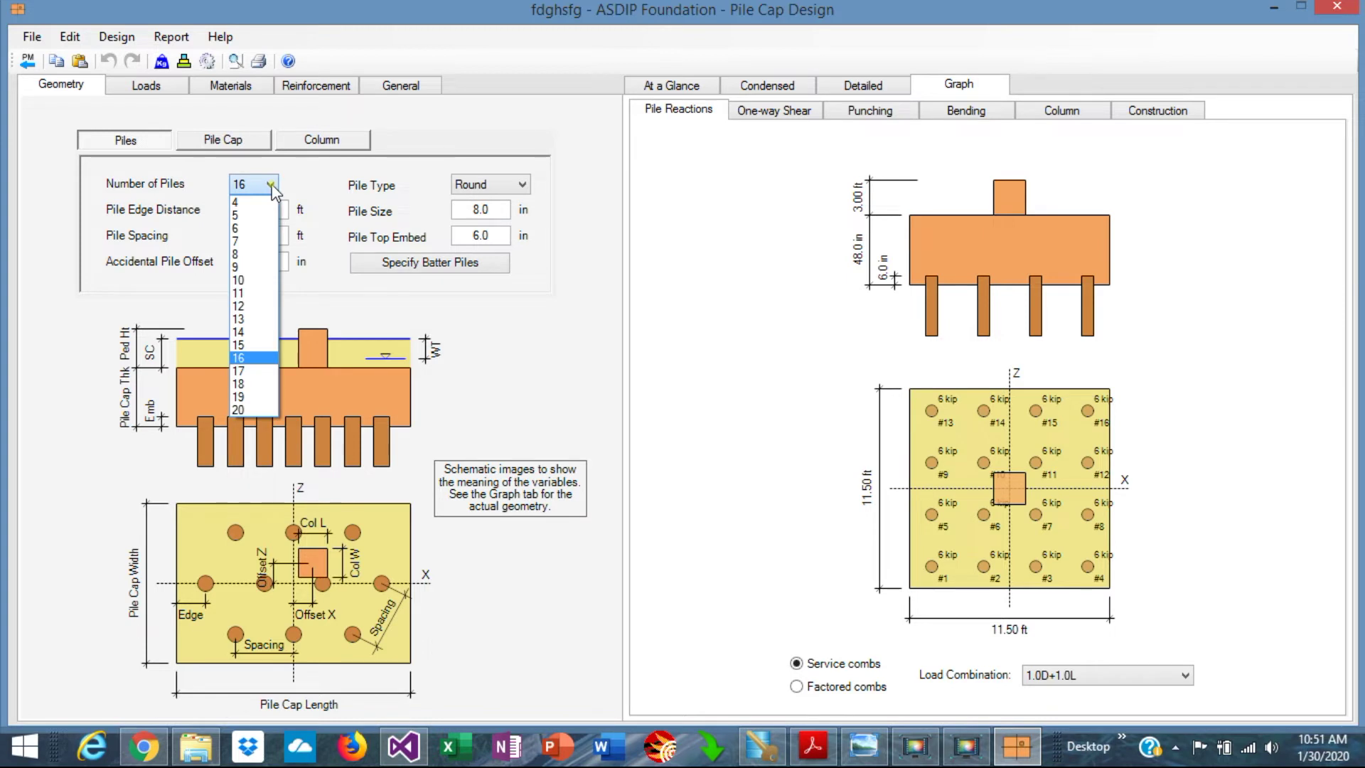
pyautogui.click(260, 228)
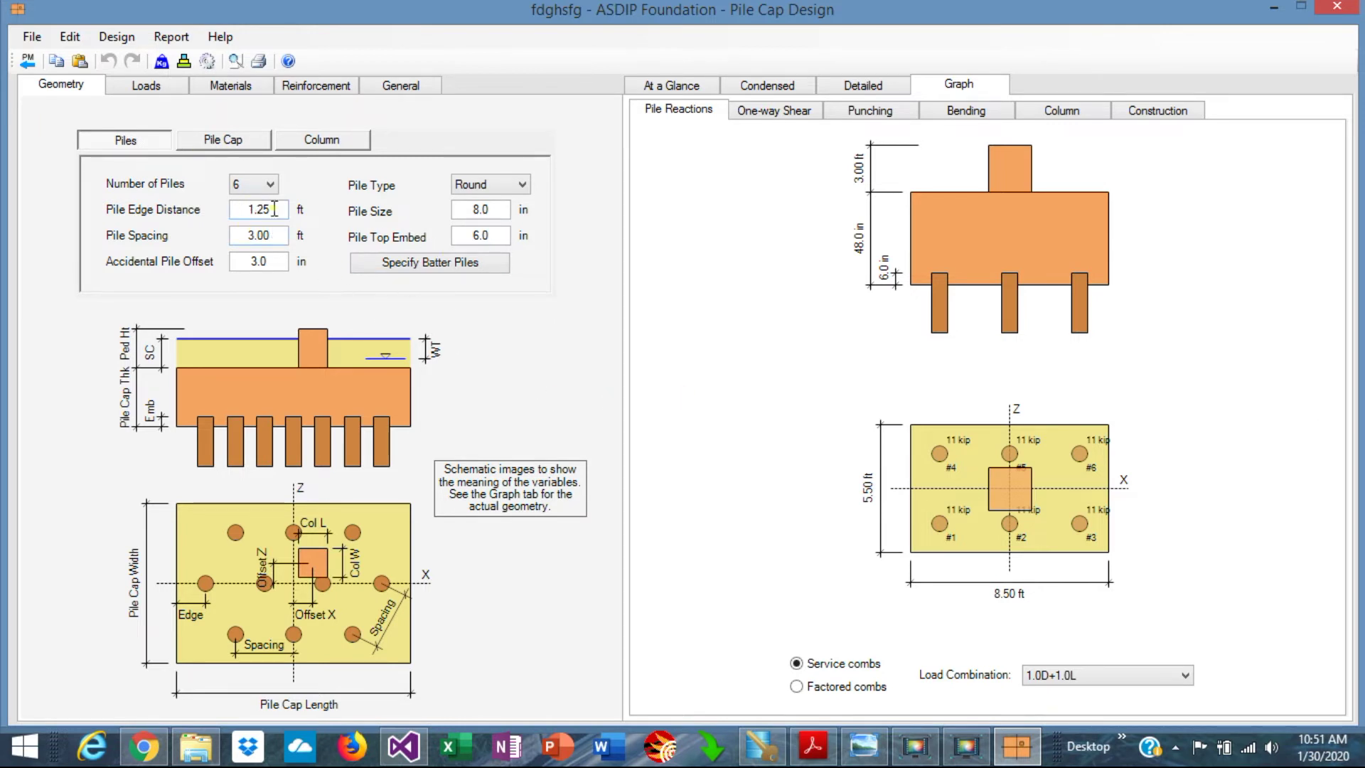
# Try pile counts of 7, 8, 9 and 10 and compare the layouts in the pile reactions graph.
pyautogui.click(270, 185)
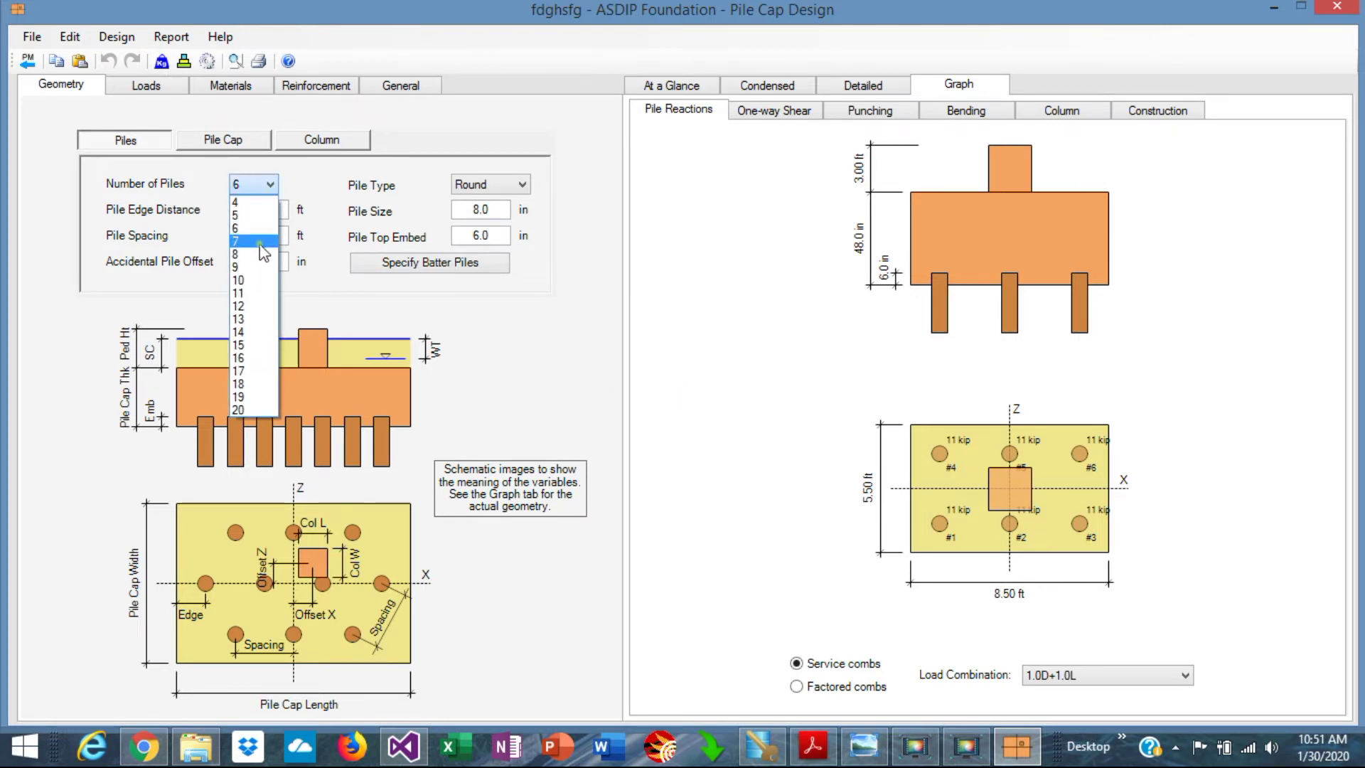
pyautogui.click(263, 248)
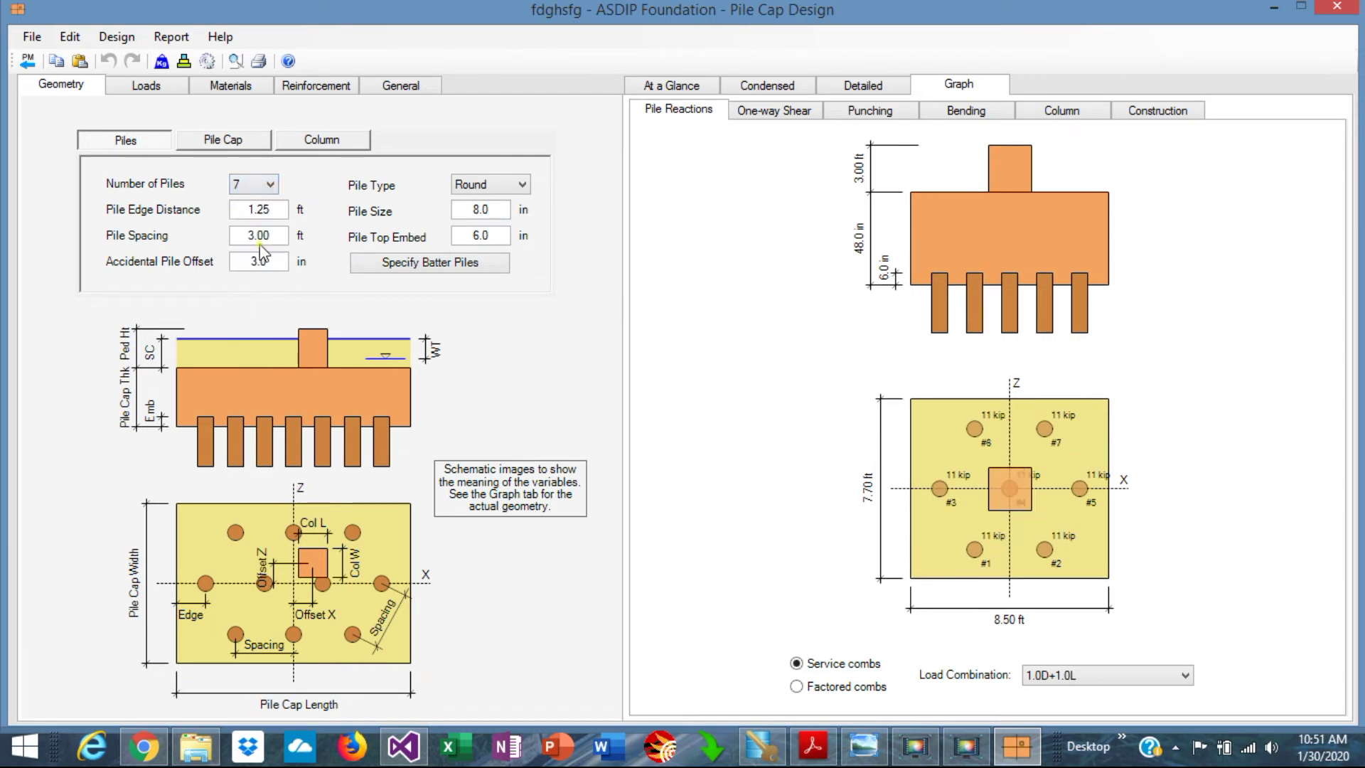
pyautogui.click(270, 185)
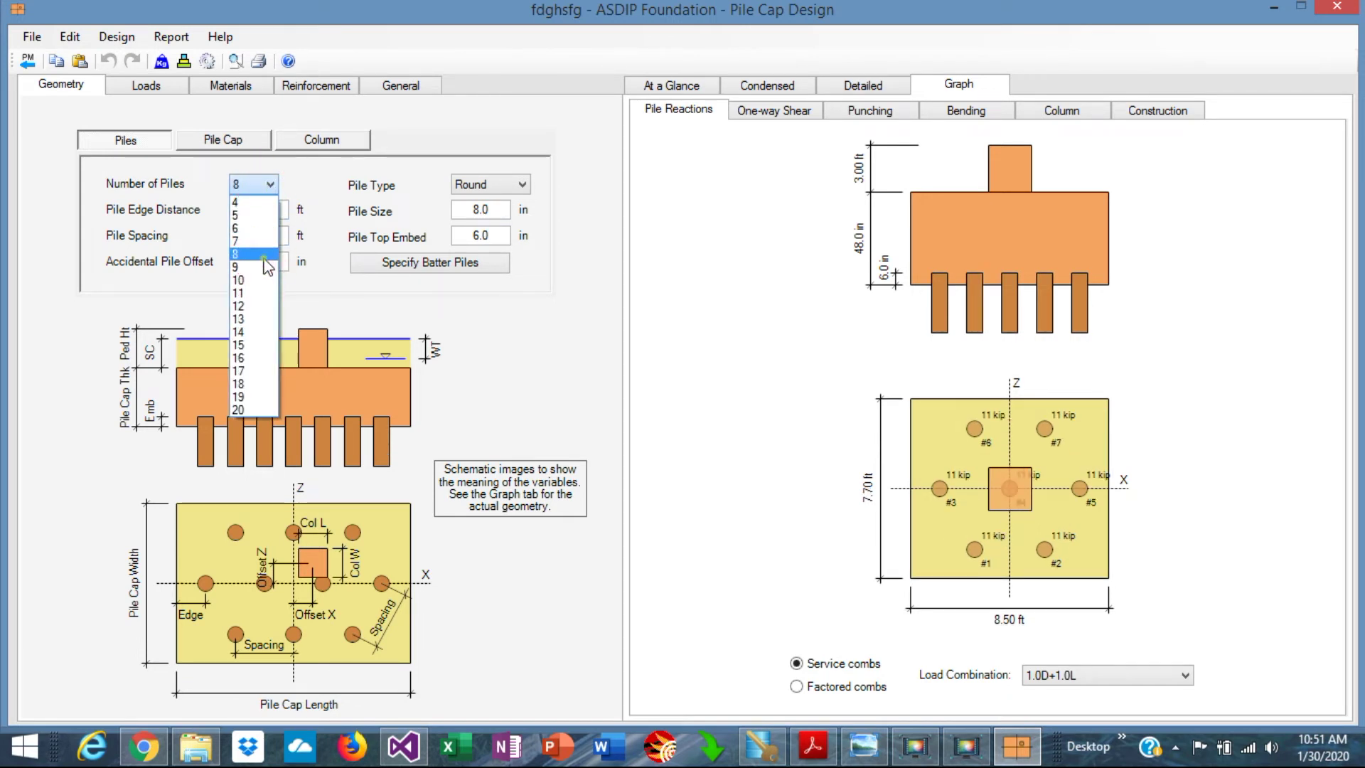
pyautogui.click(263, 256)
pyautogui.click(270, 185)
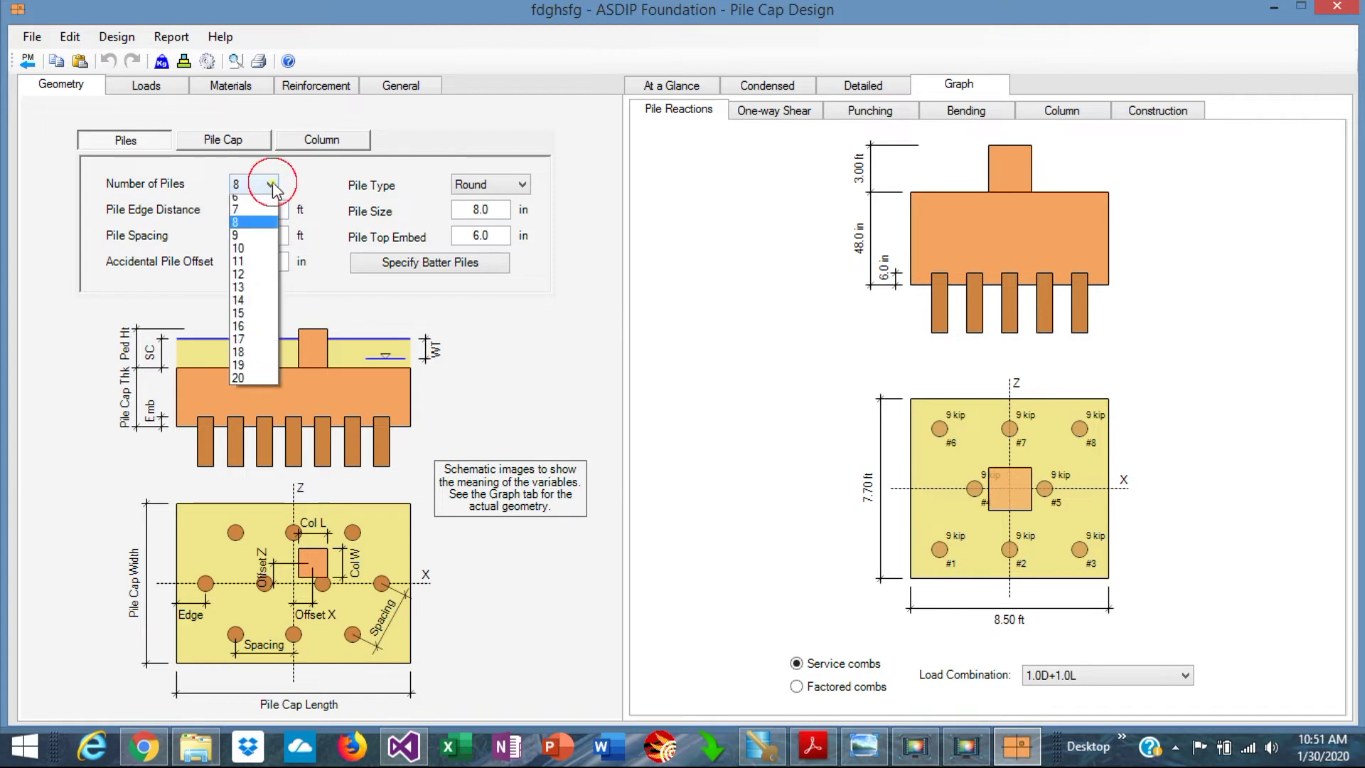
pyautogui.click(257, 269)
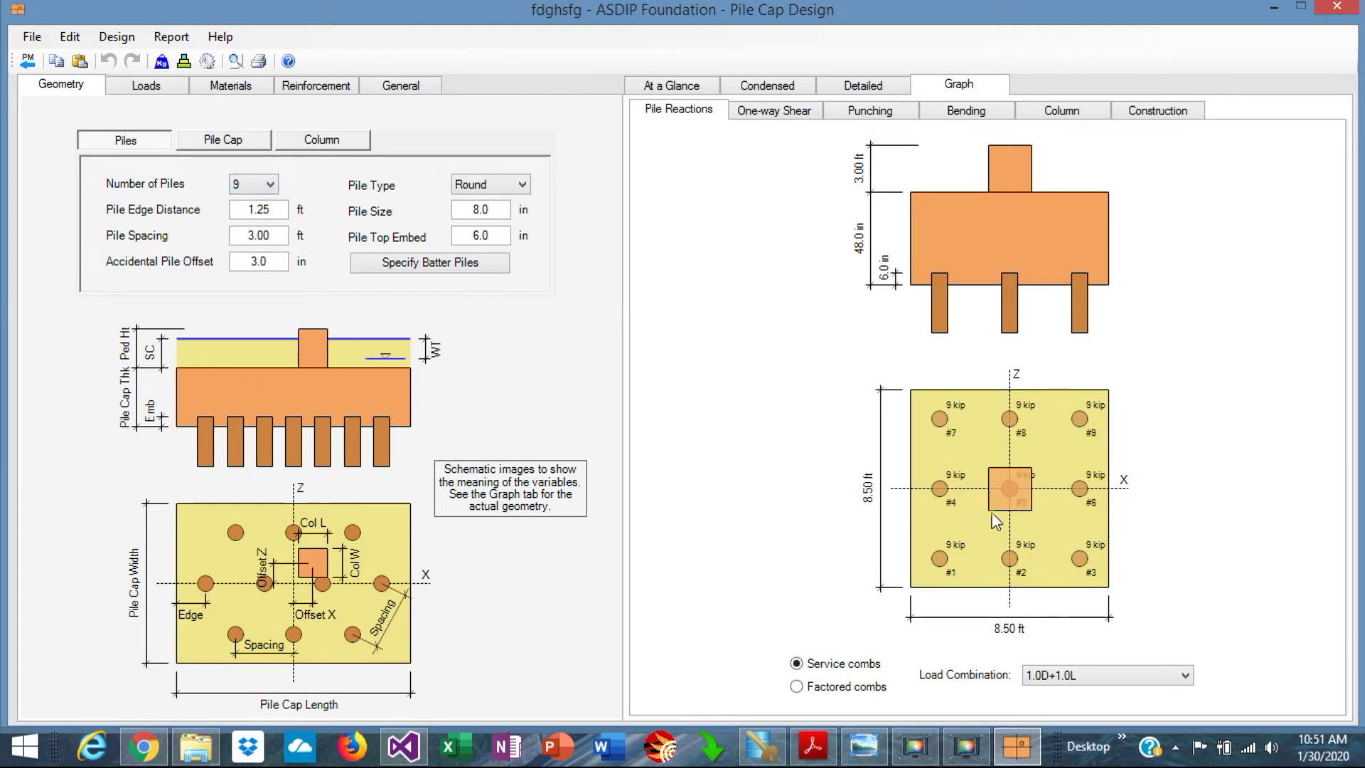
pyautogui.click(271, 186)
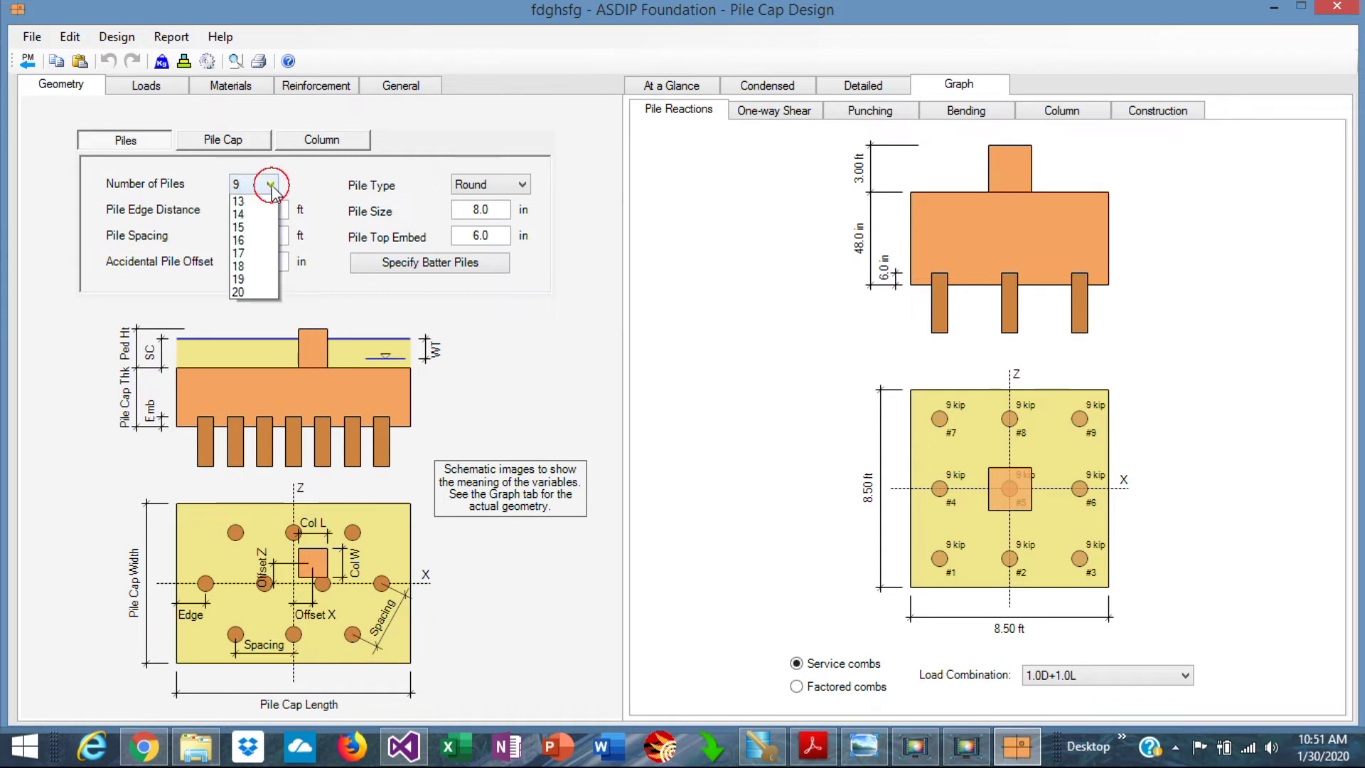
pyautogui.click(262, 281)
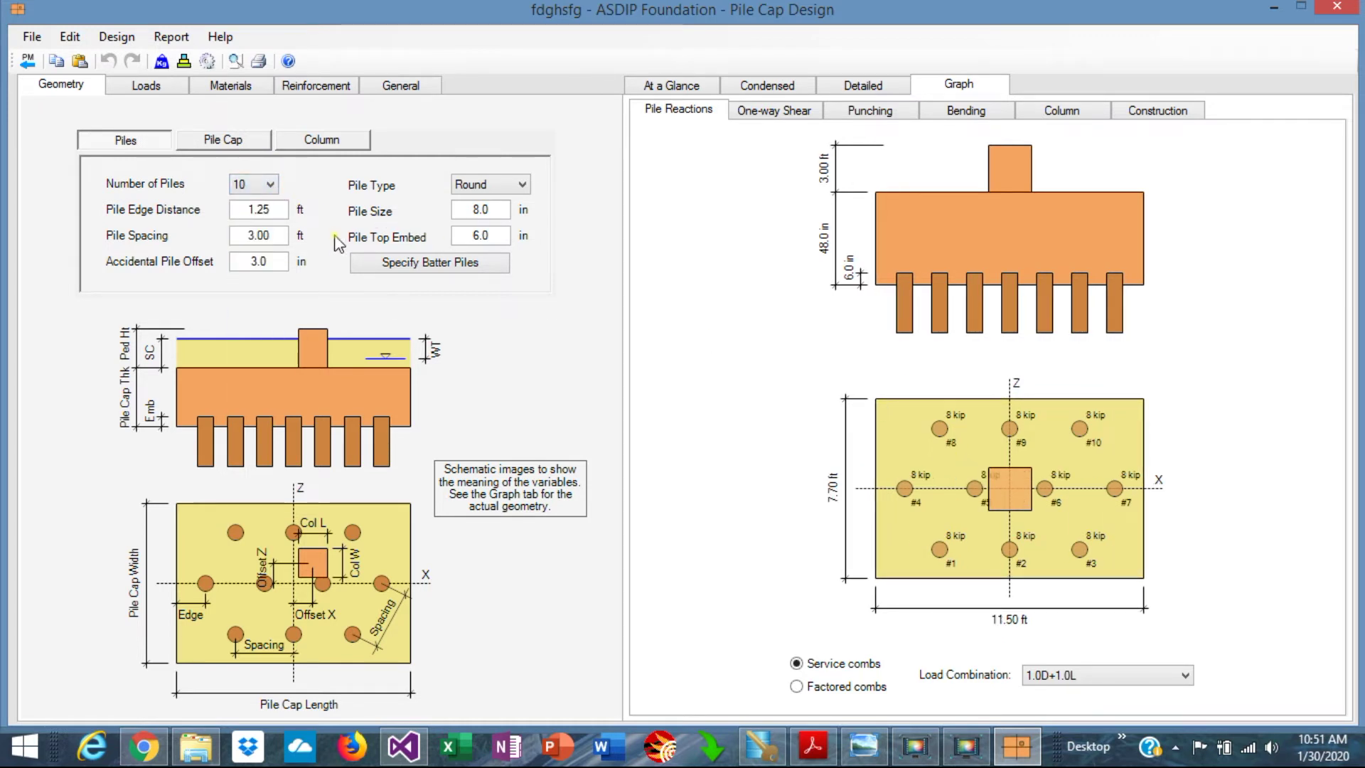
# Set the number of piles in the cap to 16.
pyautogui.click(271, 187)
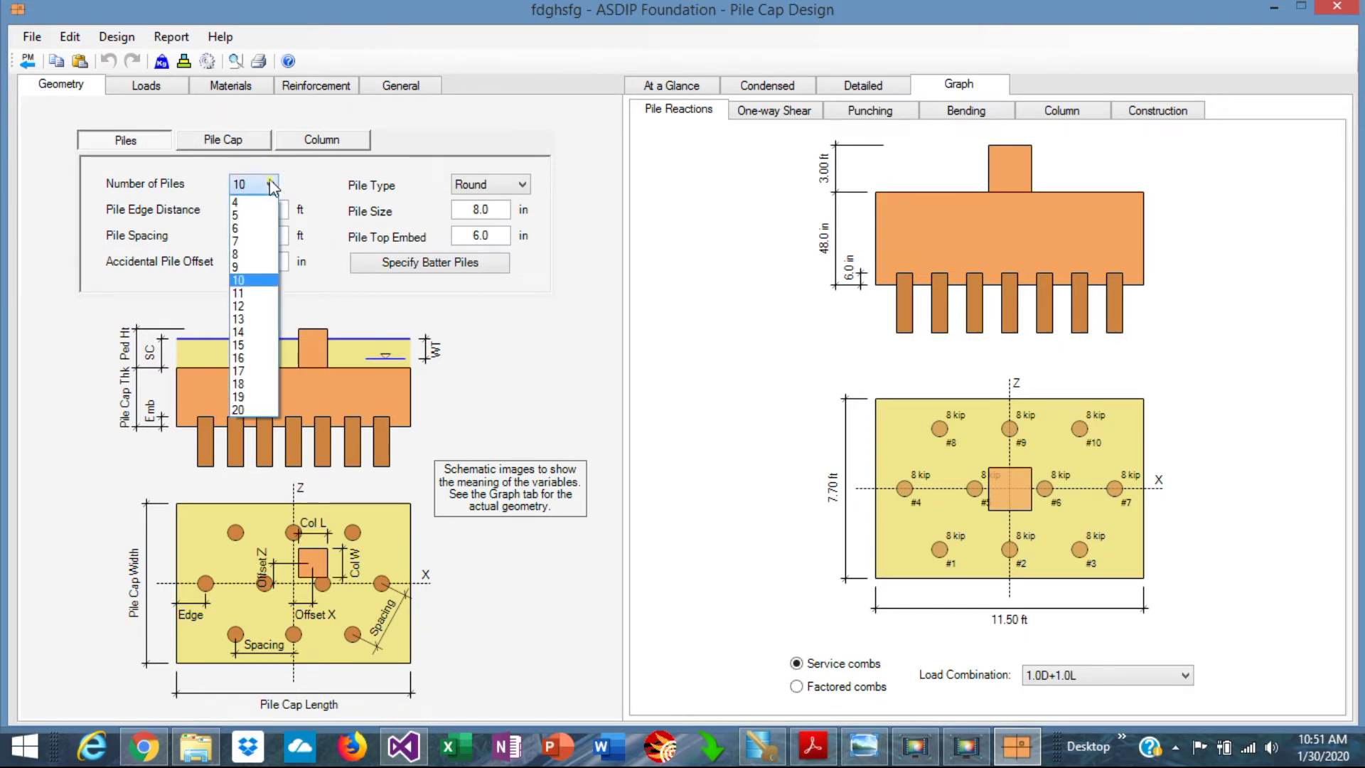
pyautogui.click(253, 359)
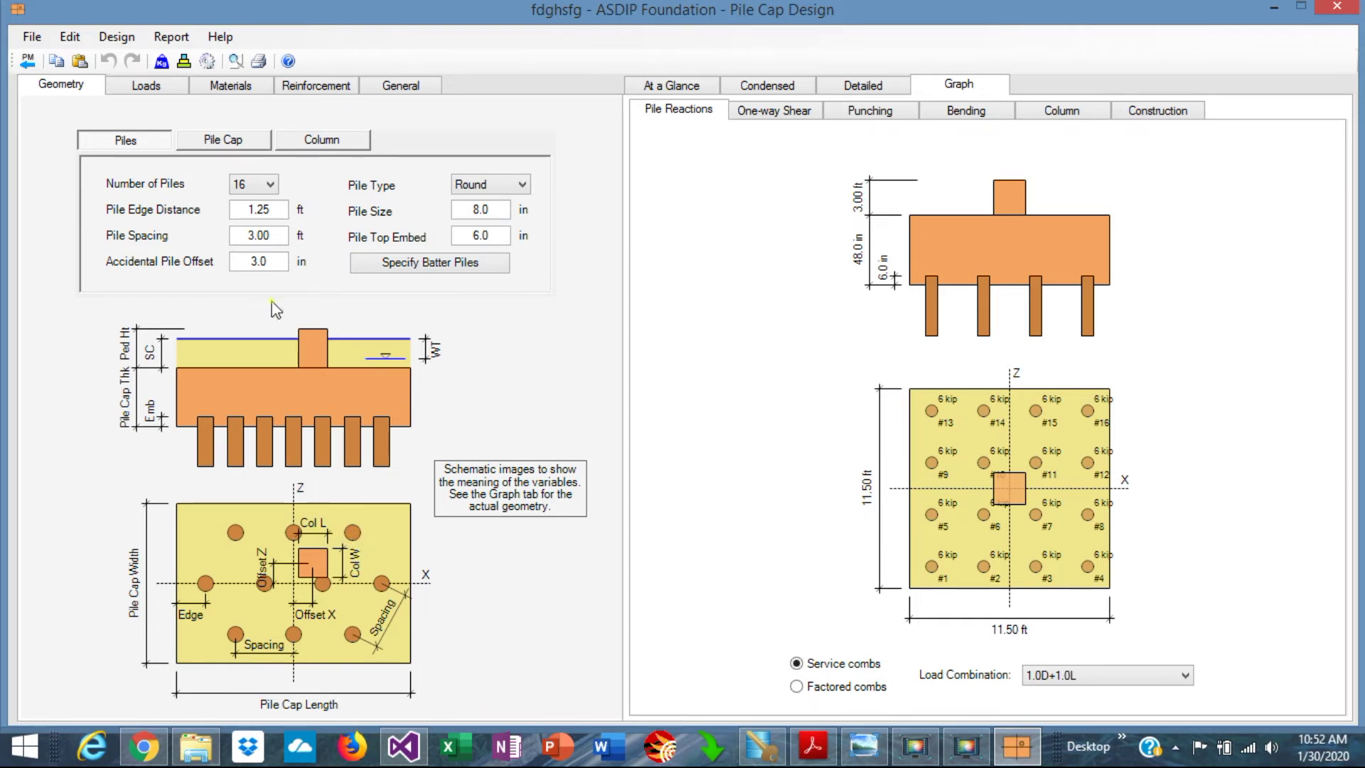
# Try the Square and Steel HP pile types and return the pile type to Round.
pyautogui.click(485, 187)
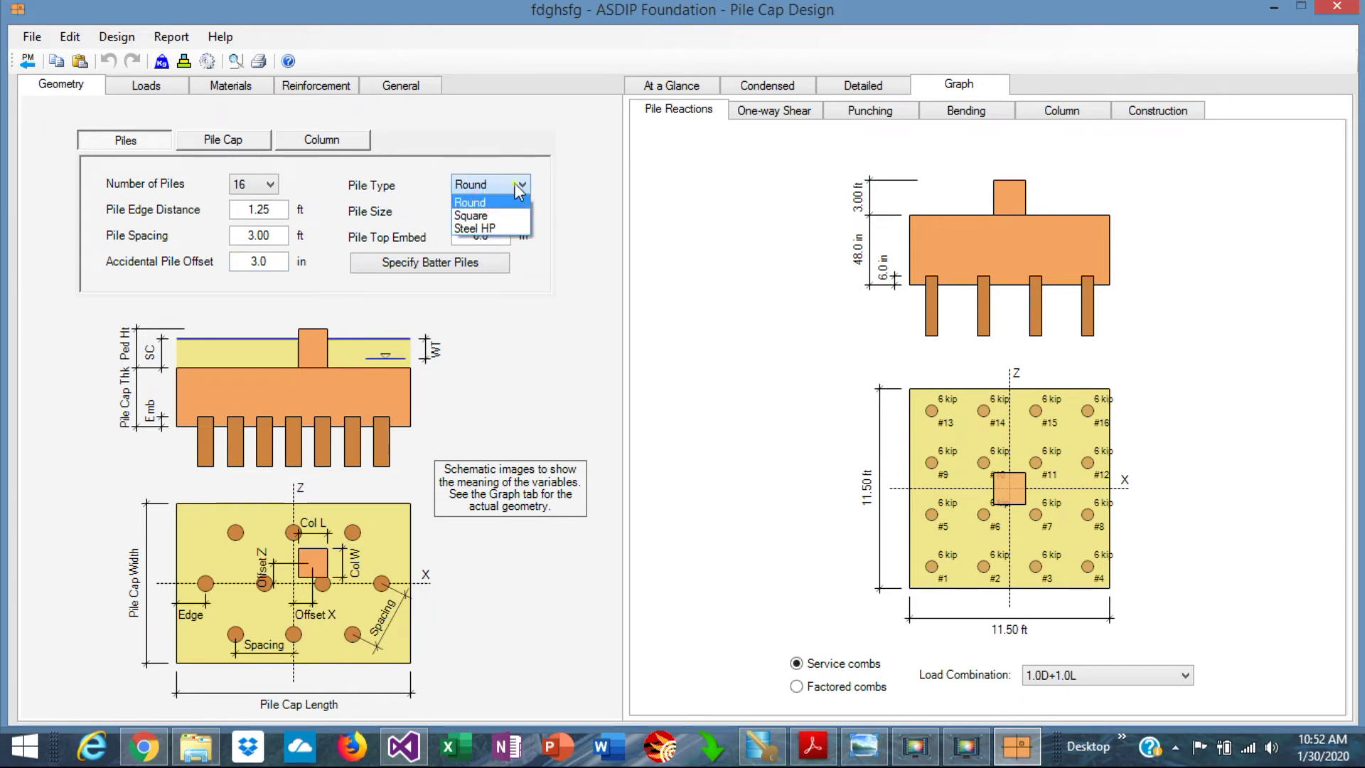
pyautogui.click(492, 217)
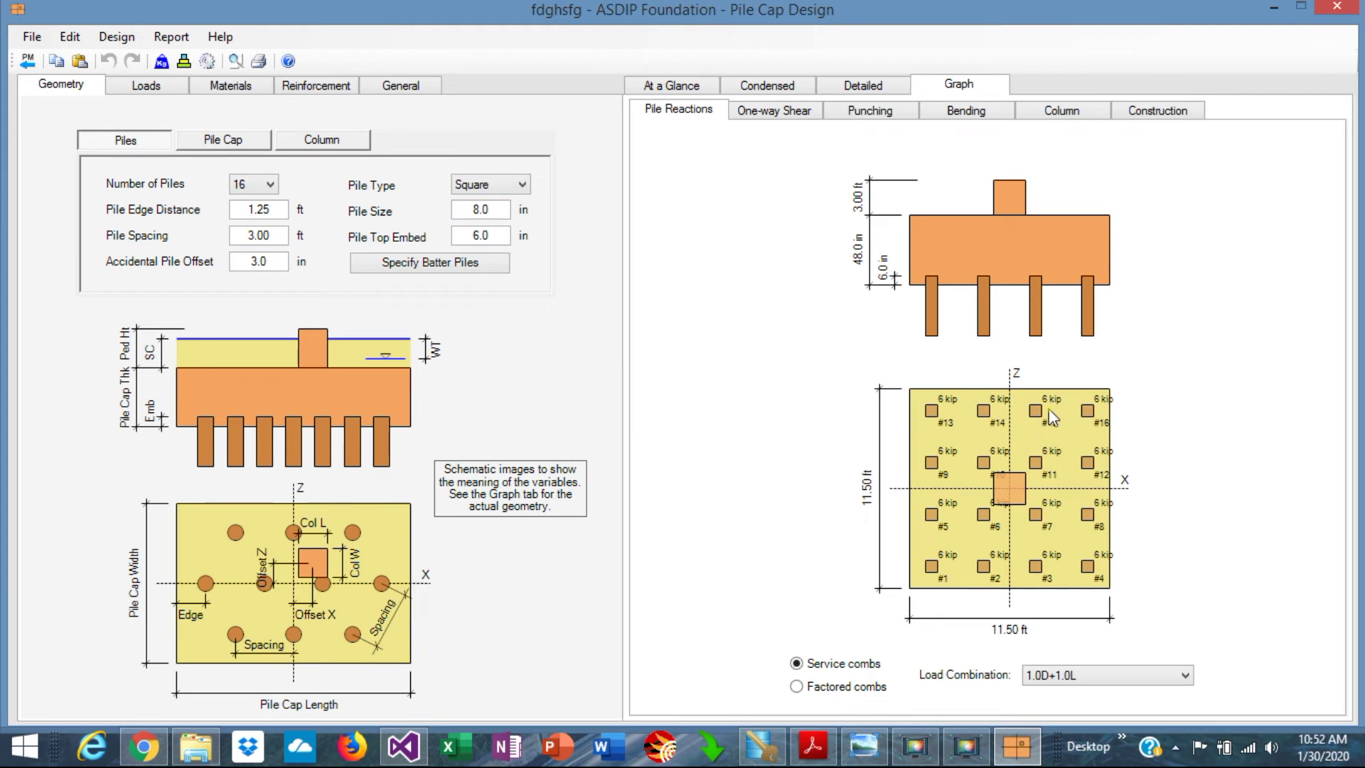
pyautogui.click(522, 184)
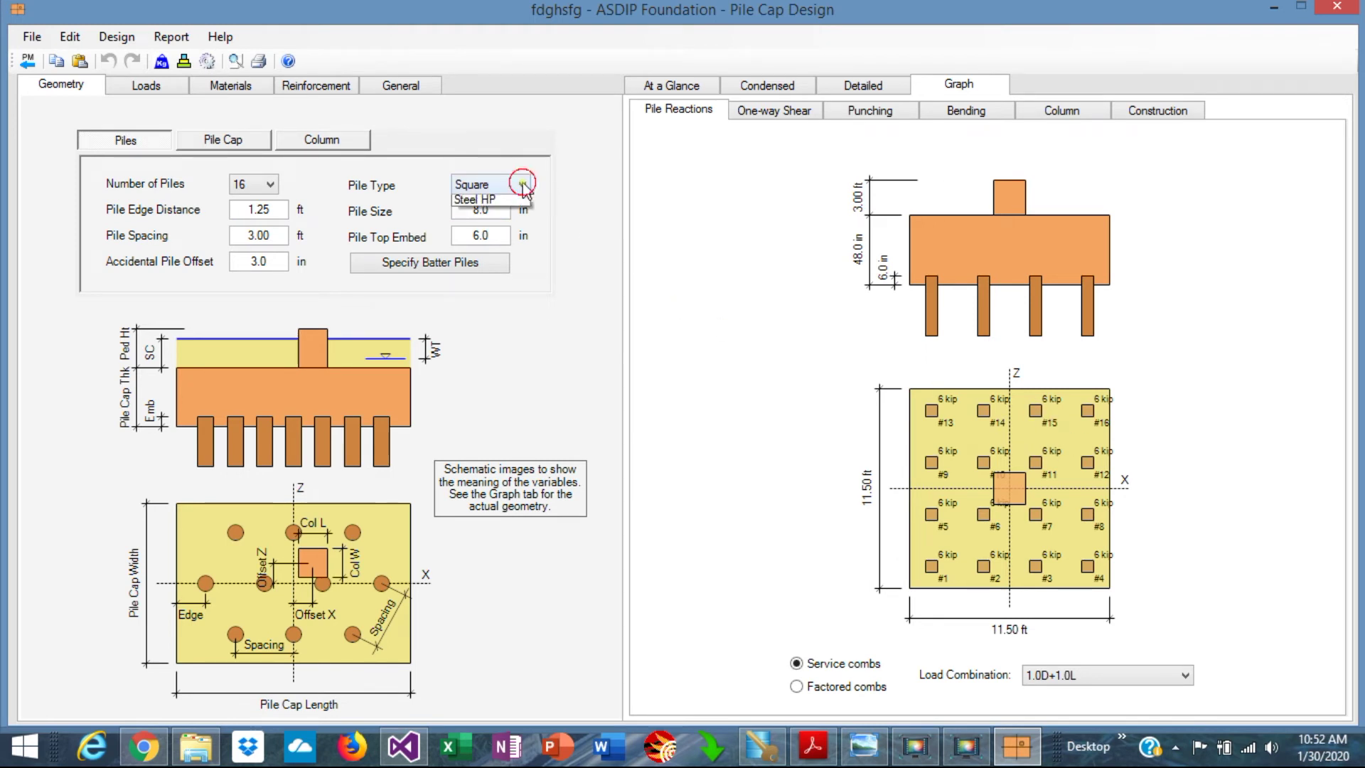
pyautogui.click(491, 229)
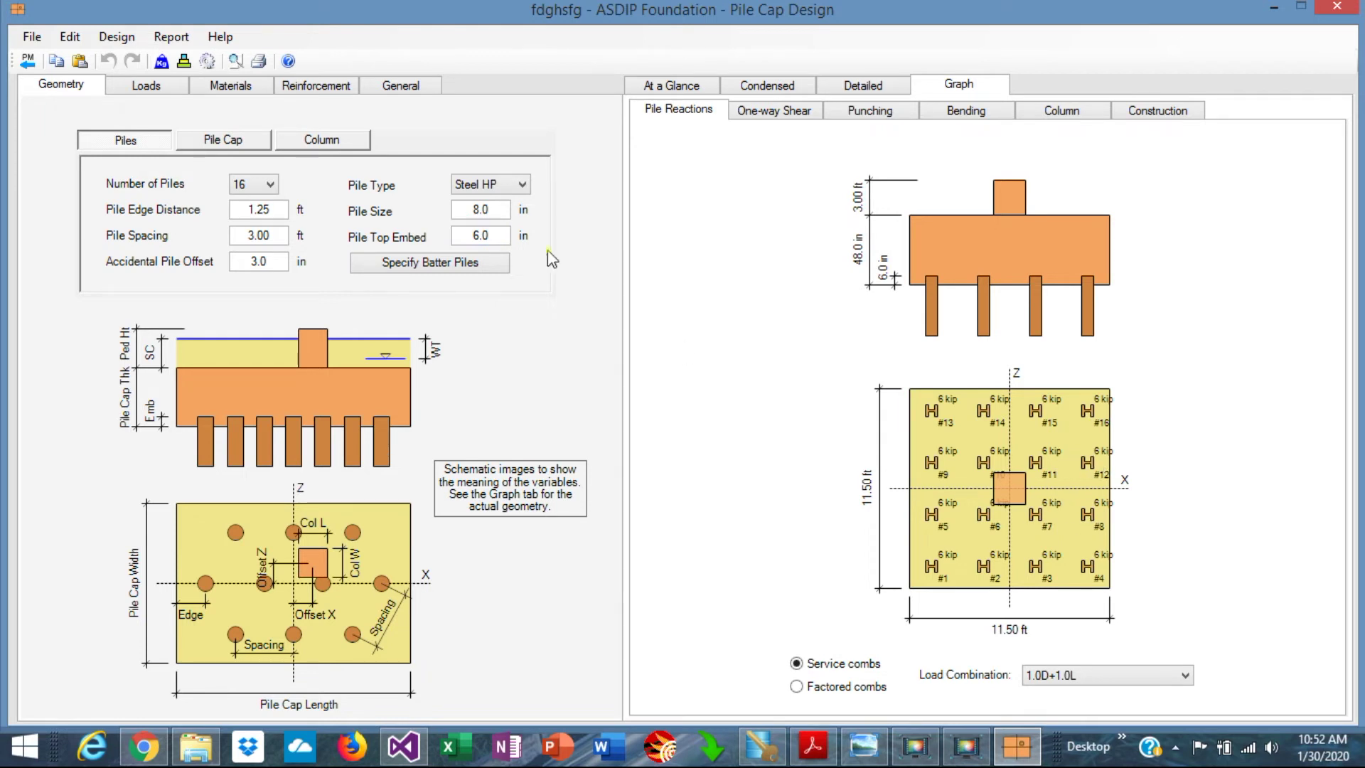
pyautogui.click(517, 185)
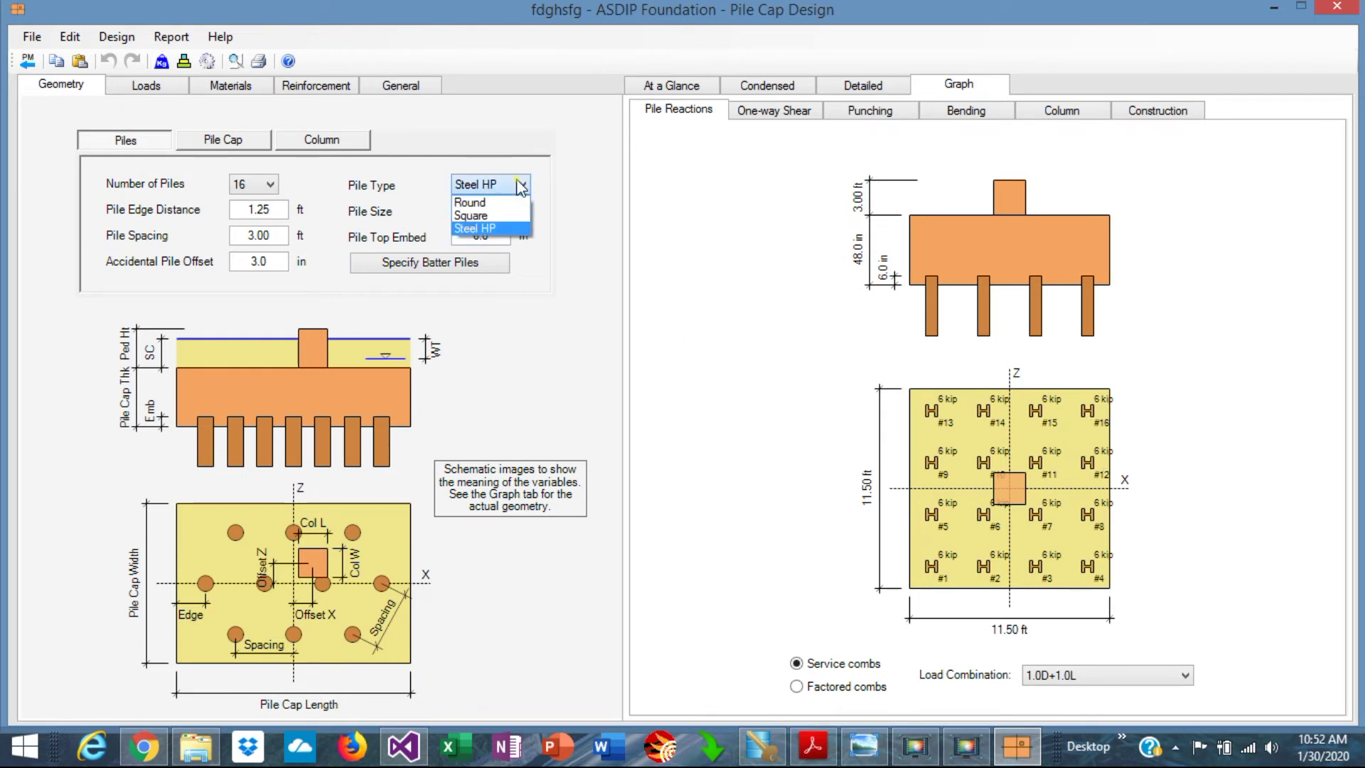
pyautogui.click(503, 203)
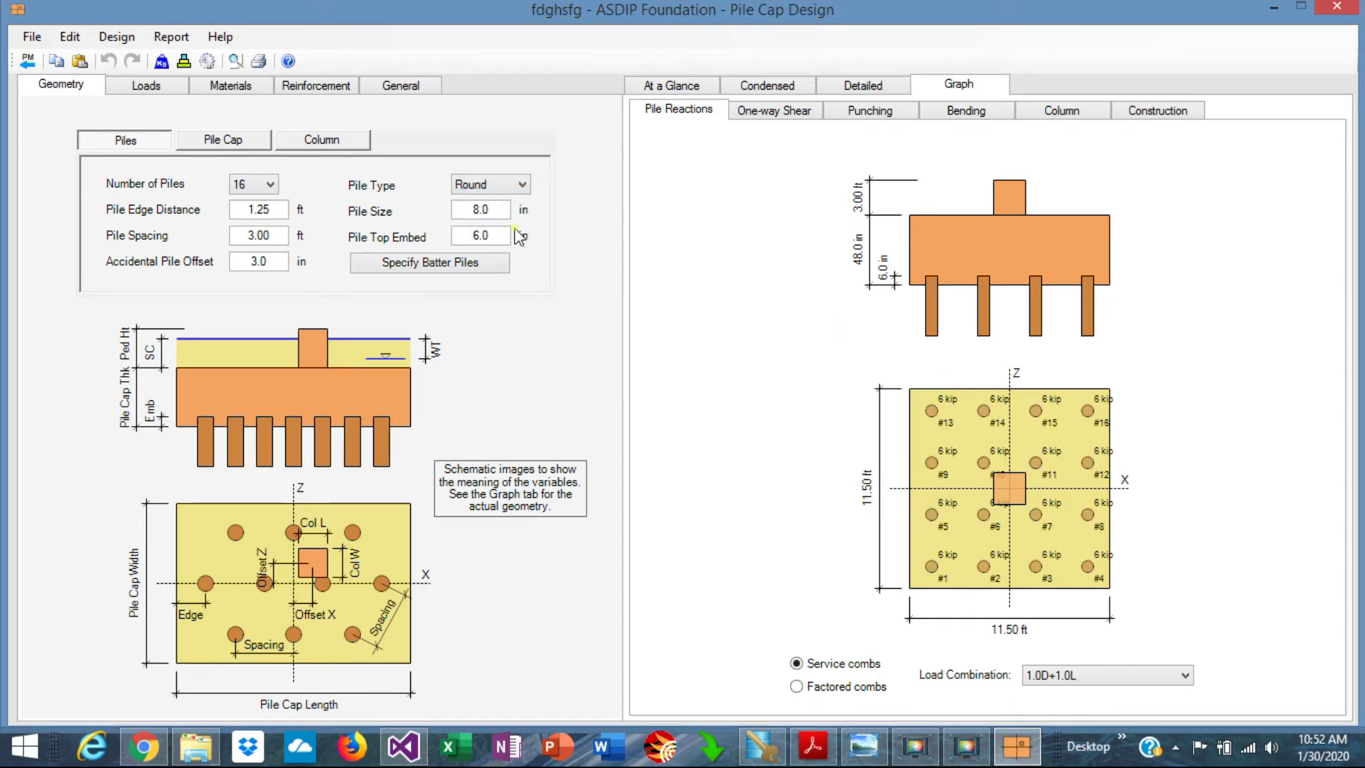
# Try a pile size of 10 in and restore it to 8 in.
pyautogui.click(496, 210)
pyautogui.write('10')
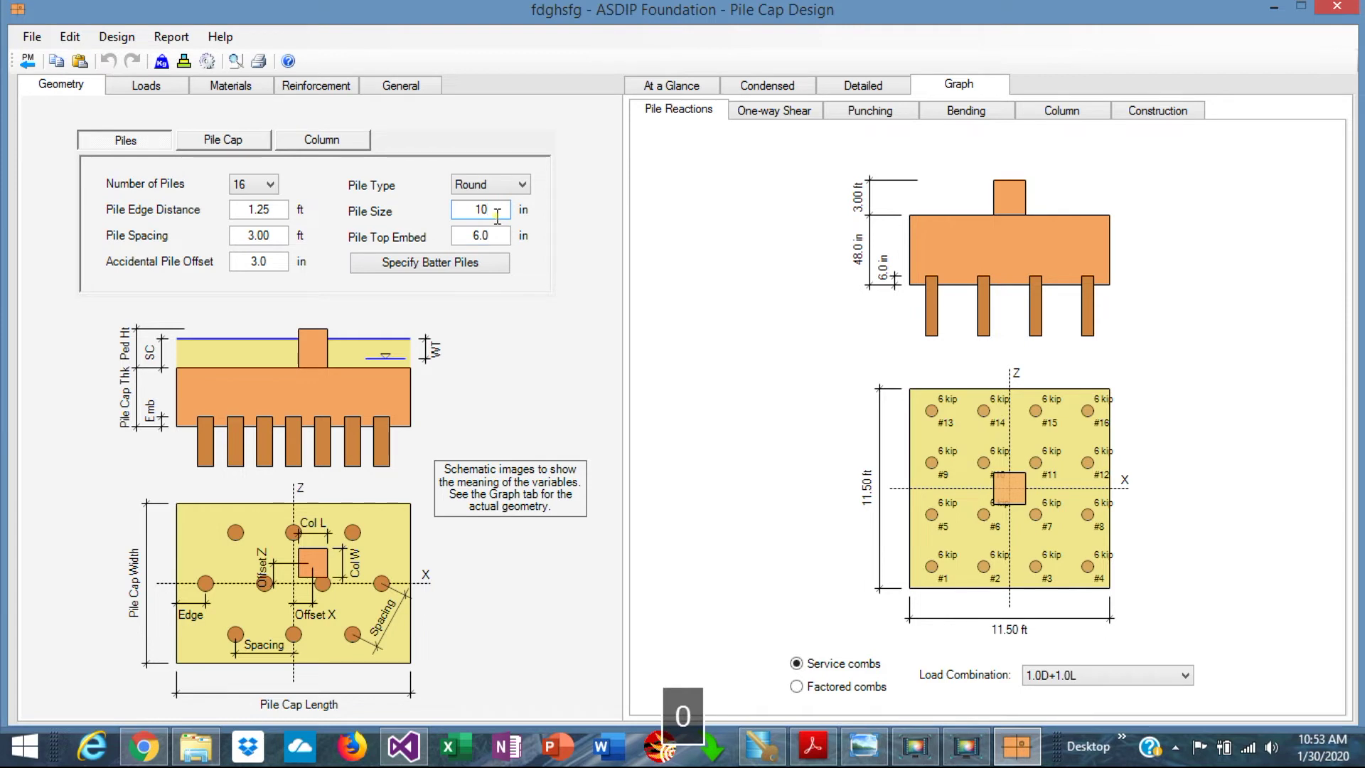
pyautogui.press('Return')
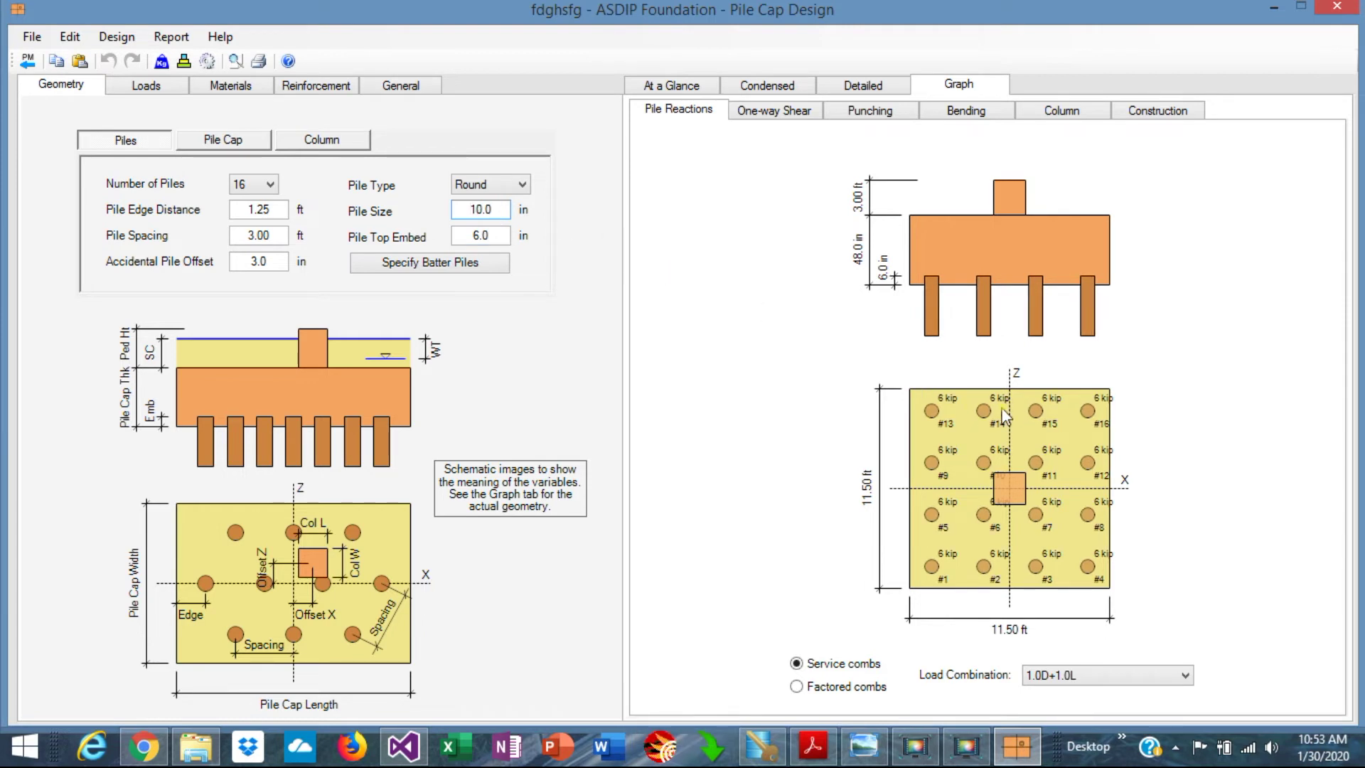
pyautogui.click(499, 210)
pyautogui.doubleClick(498, 210)
pyautogui.write('8')
pyautogui.press('Return')
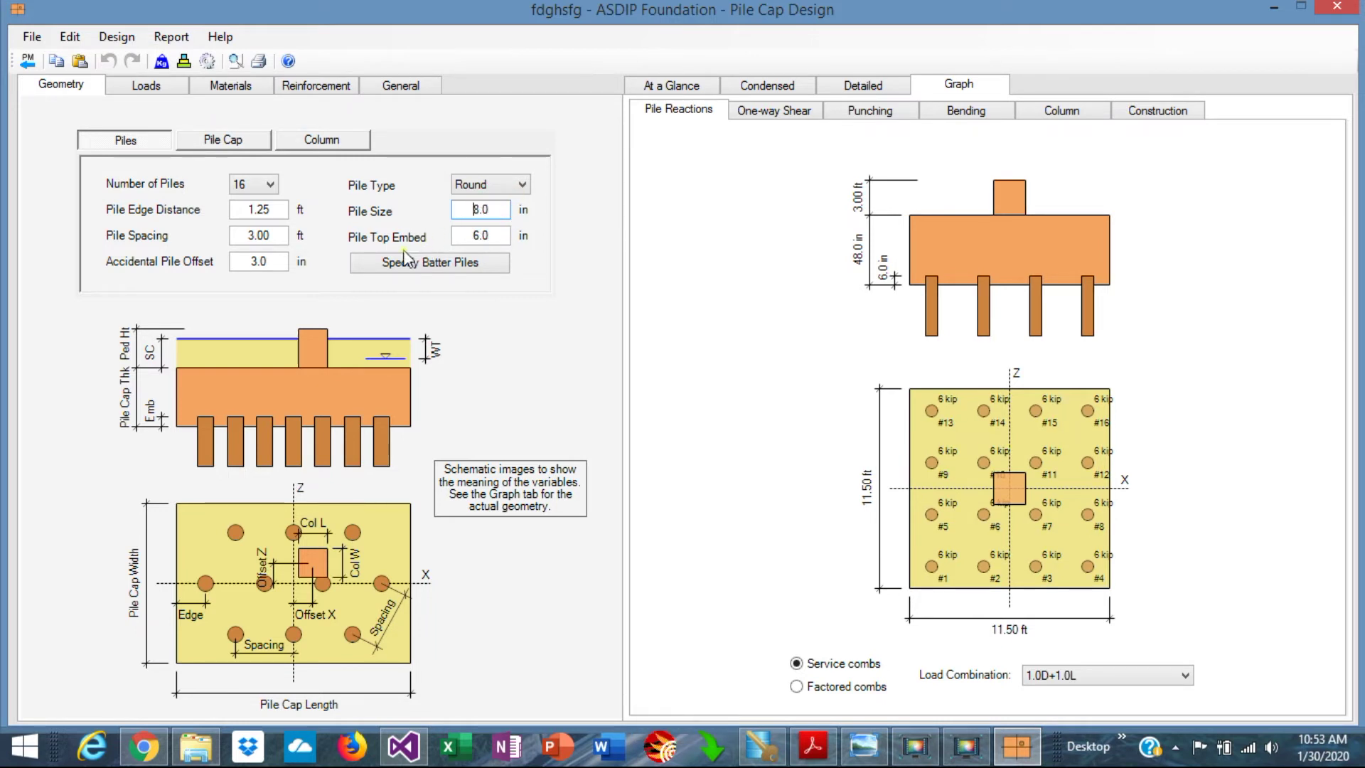
# Open the batter pile specification, batter pile 1 in the -X direction and set the batter angle to 14 degrees.
pyautogui.click(501, 237)
pyautogui.click(430, 265)
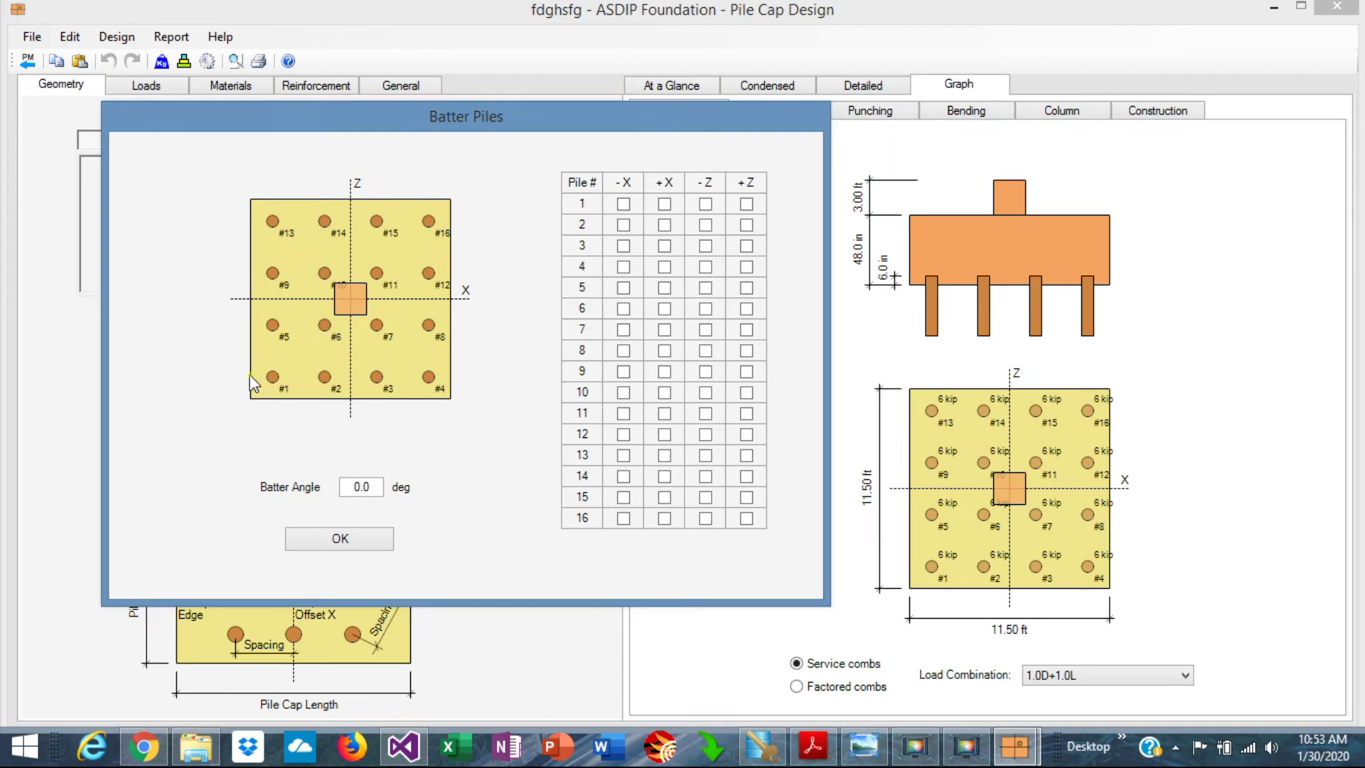
pyautogui.click(624, 205)
pyautogui.click(377, 482)
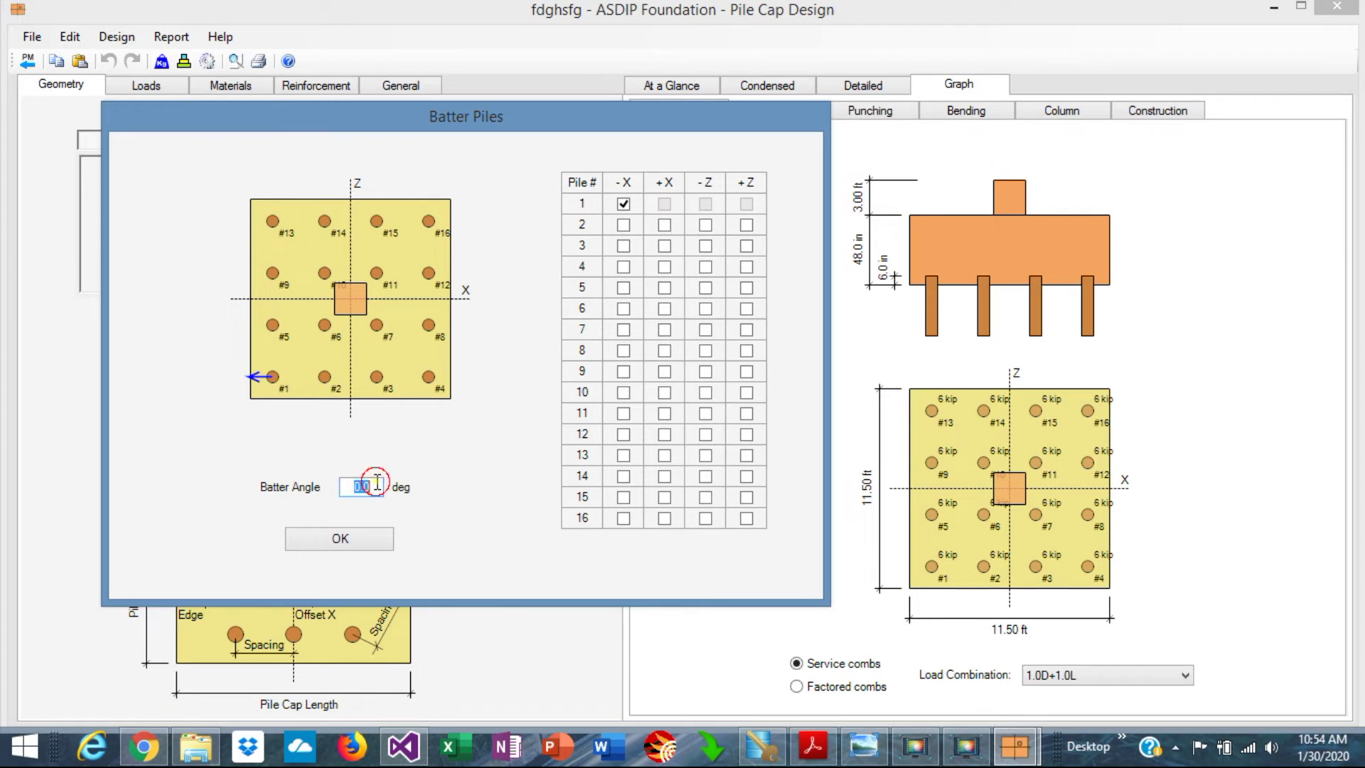
pyautogui.doubleClick(377, 481)
pyautogui.write('1')
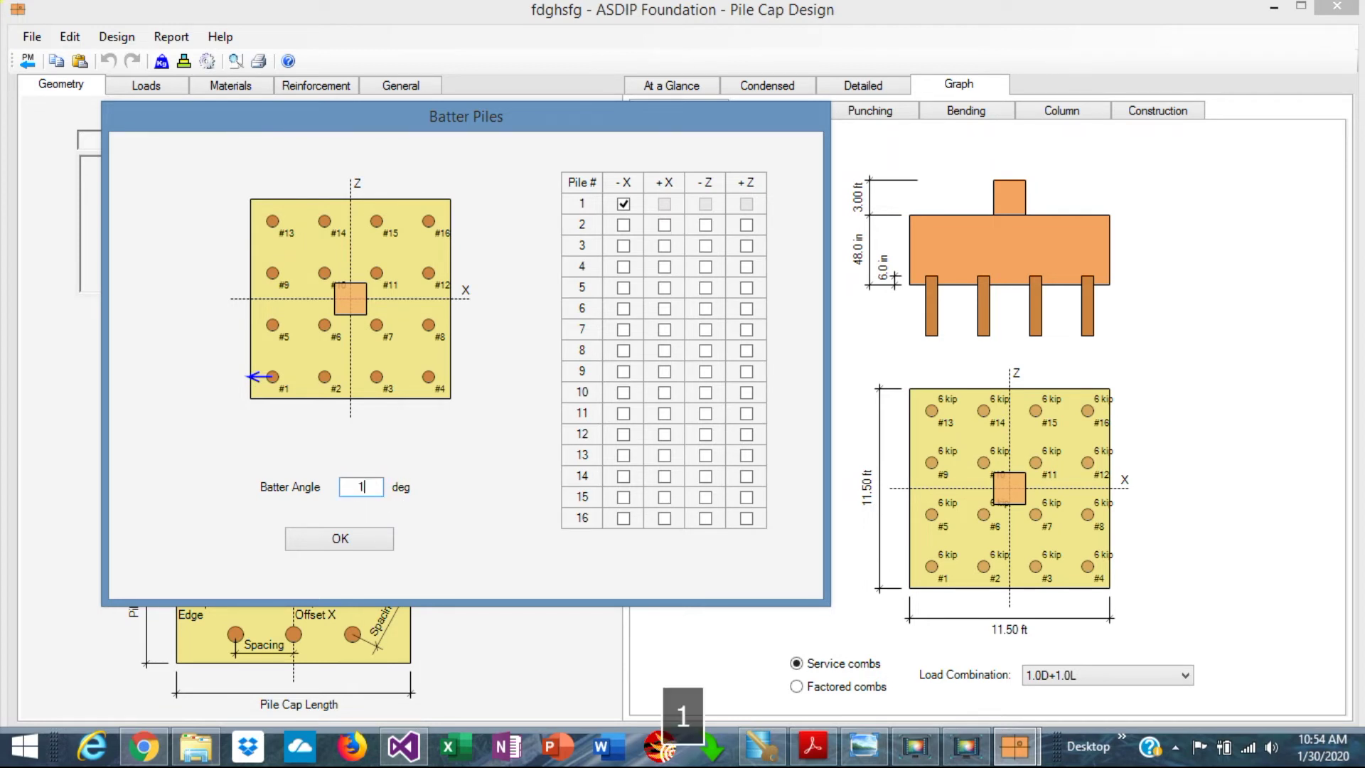
pyautogui.write('4')
pyautogui.press('Return')
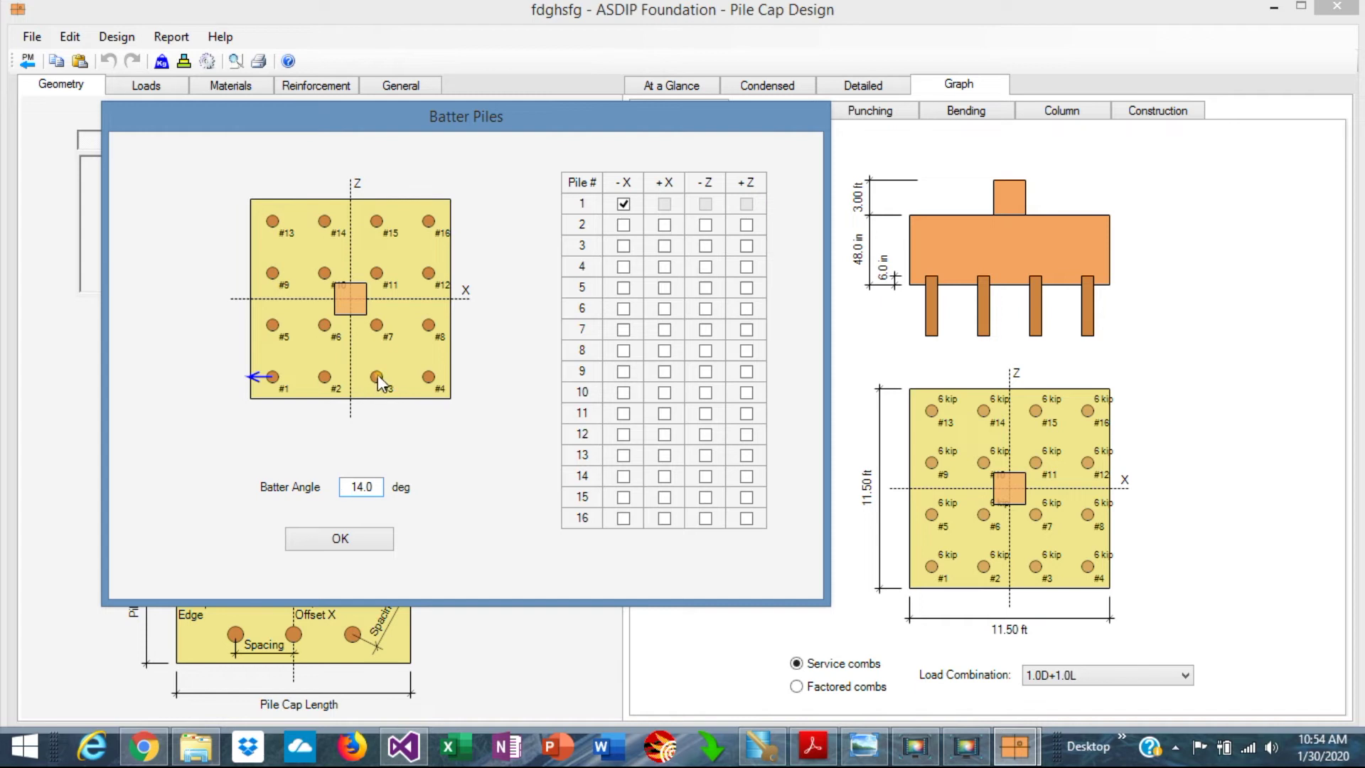
# Batter piles 2 and 3 toward -Z, 5 toward -X, 12 toward +X and 15 toward +Z, and accept the batter settings.
pyautogui.click(706, 245)
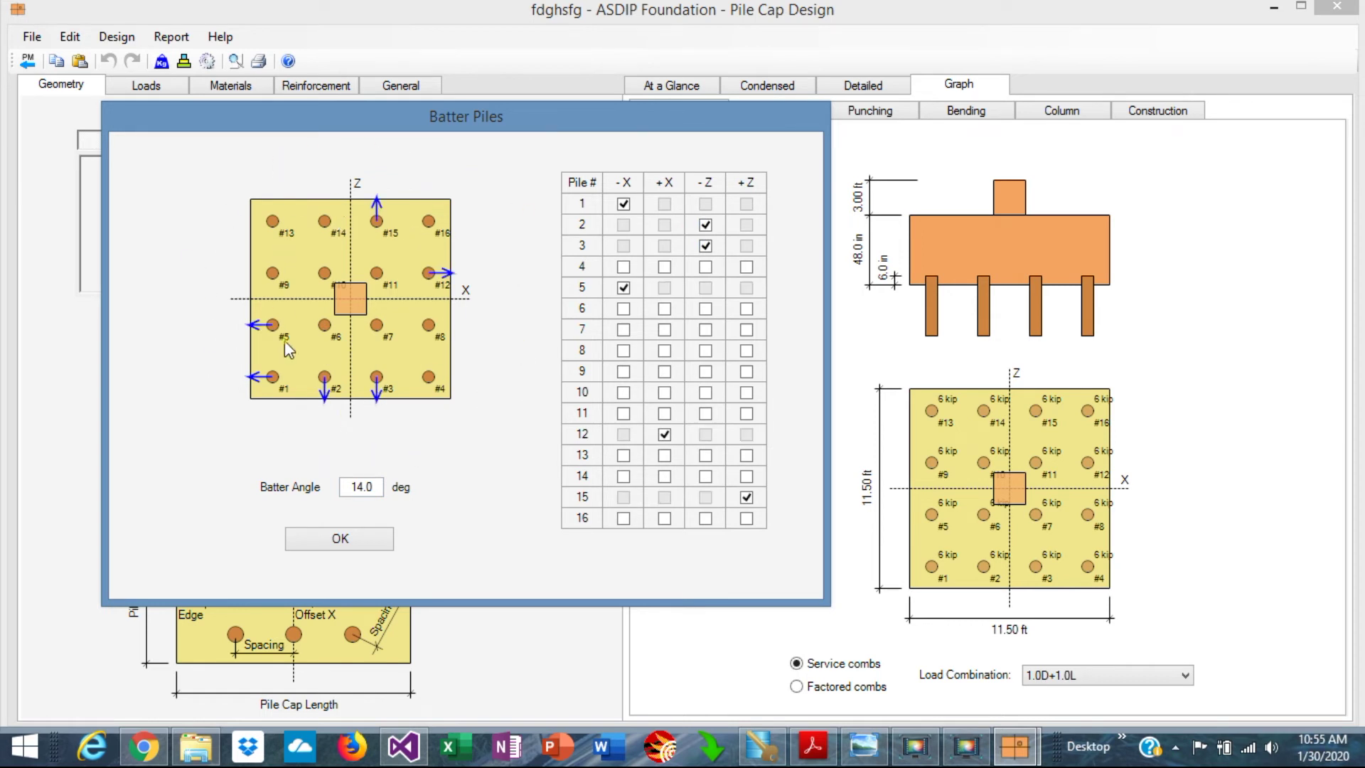
pyautogui.click(339, 539)
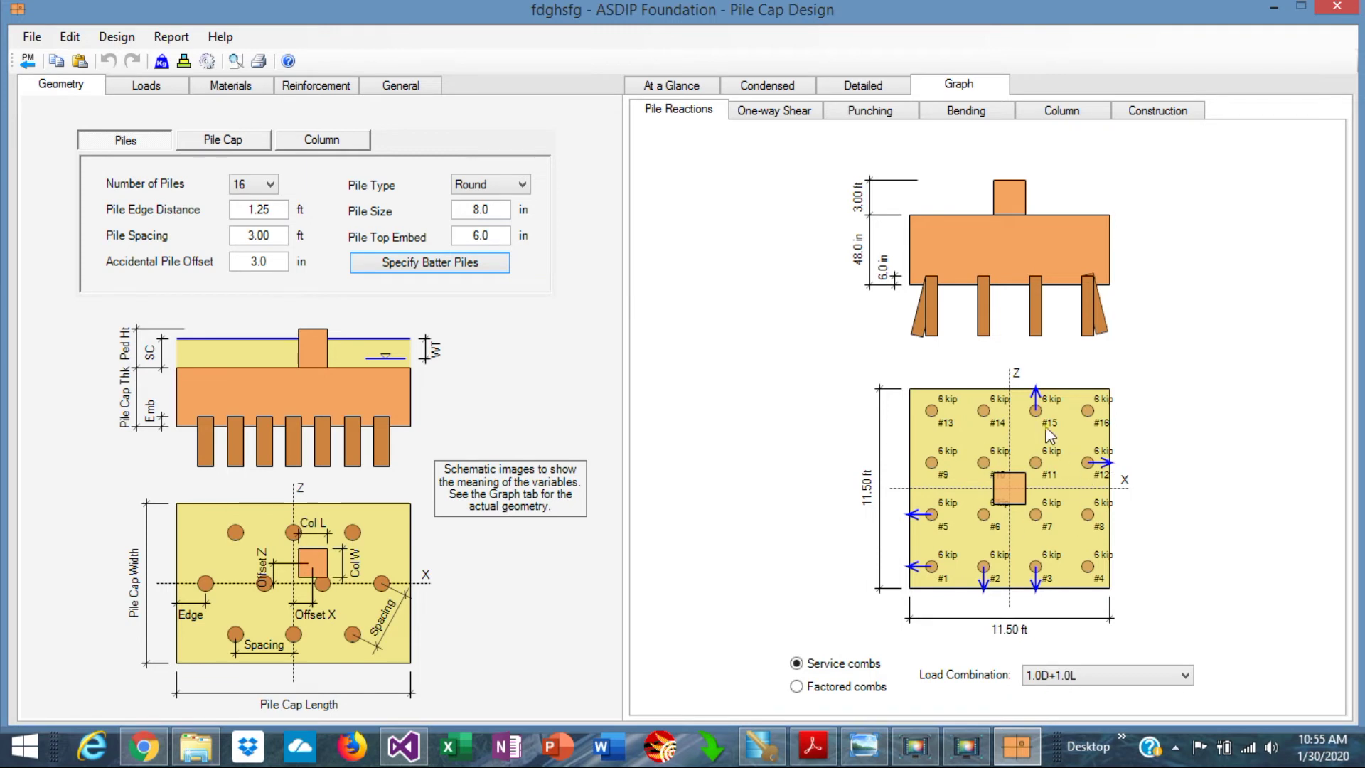
# Review the pile cap geometry, including its thickness and soil cover.
pyautogui.click(245, 144)
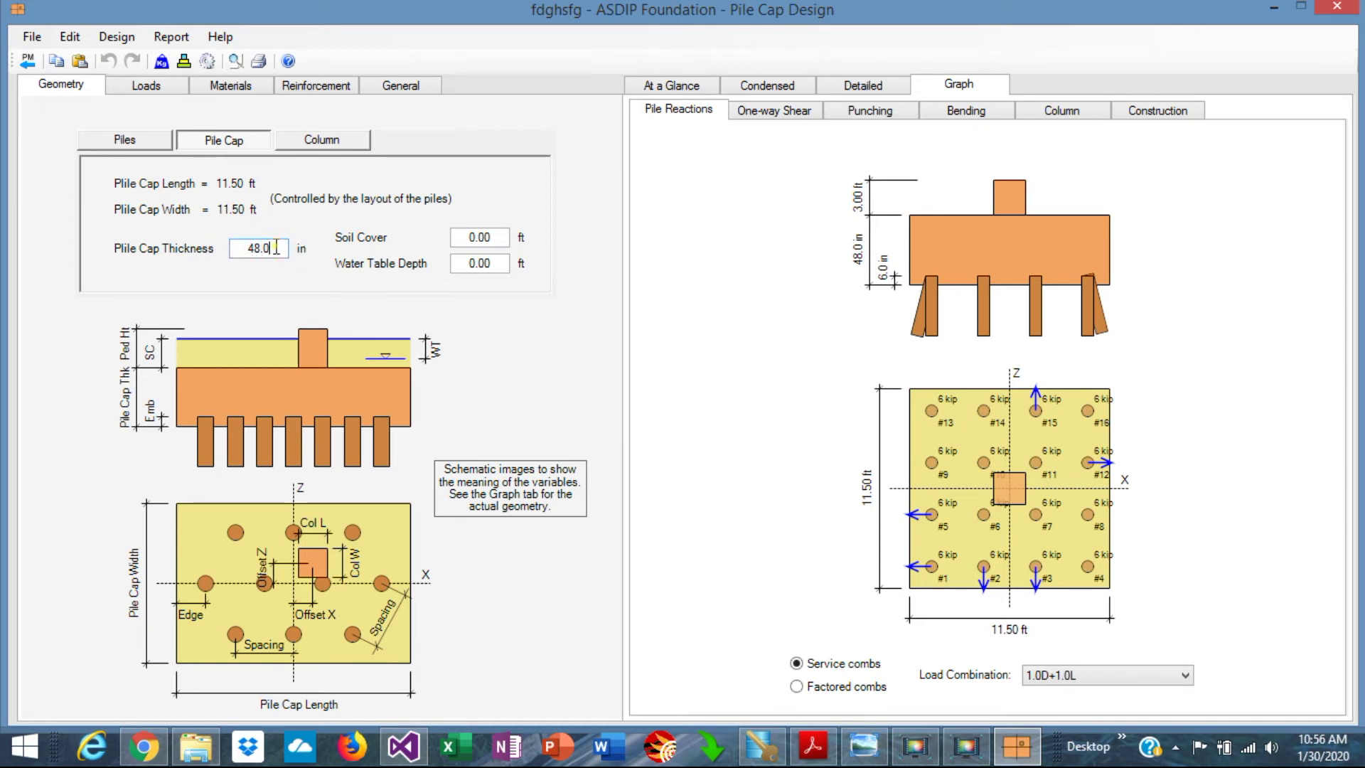
pyautogui.click(500, 237)
# Offset the column 12 in from the pile cap center in both the X and Z directions.
pyautogui.click(335, 142)
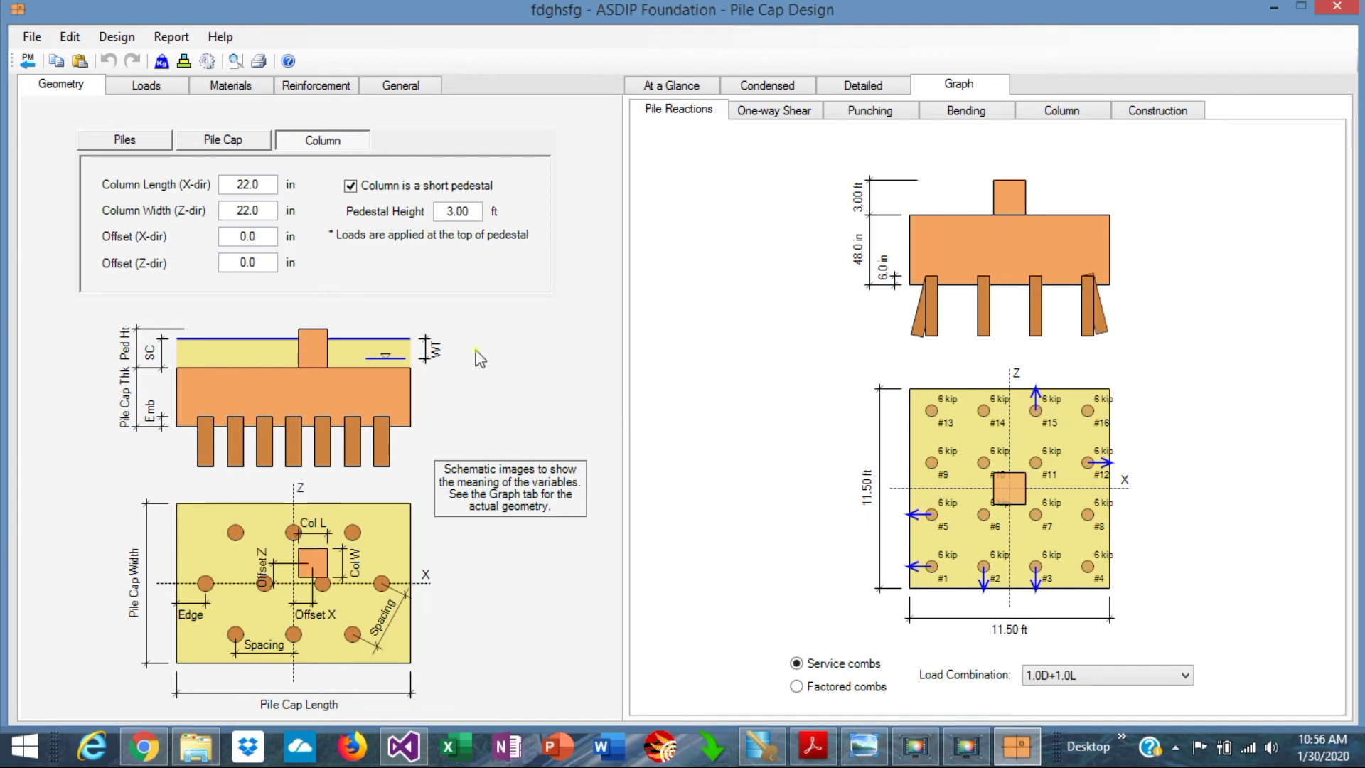
pyautogui.click(268, 237)
pyautogui.write('12')
pyautogui.press('Return')
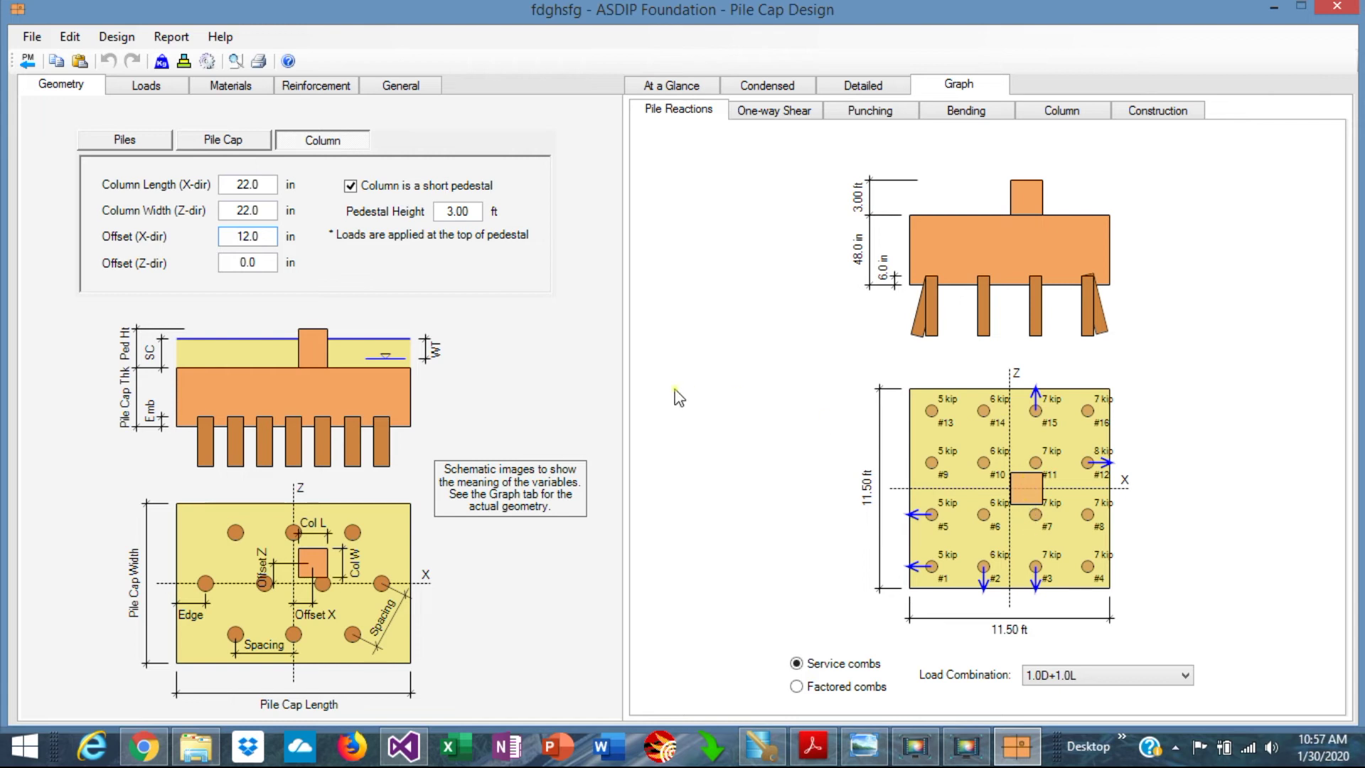
pyautogui.click(263, 264)
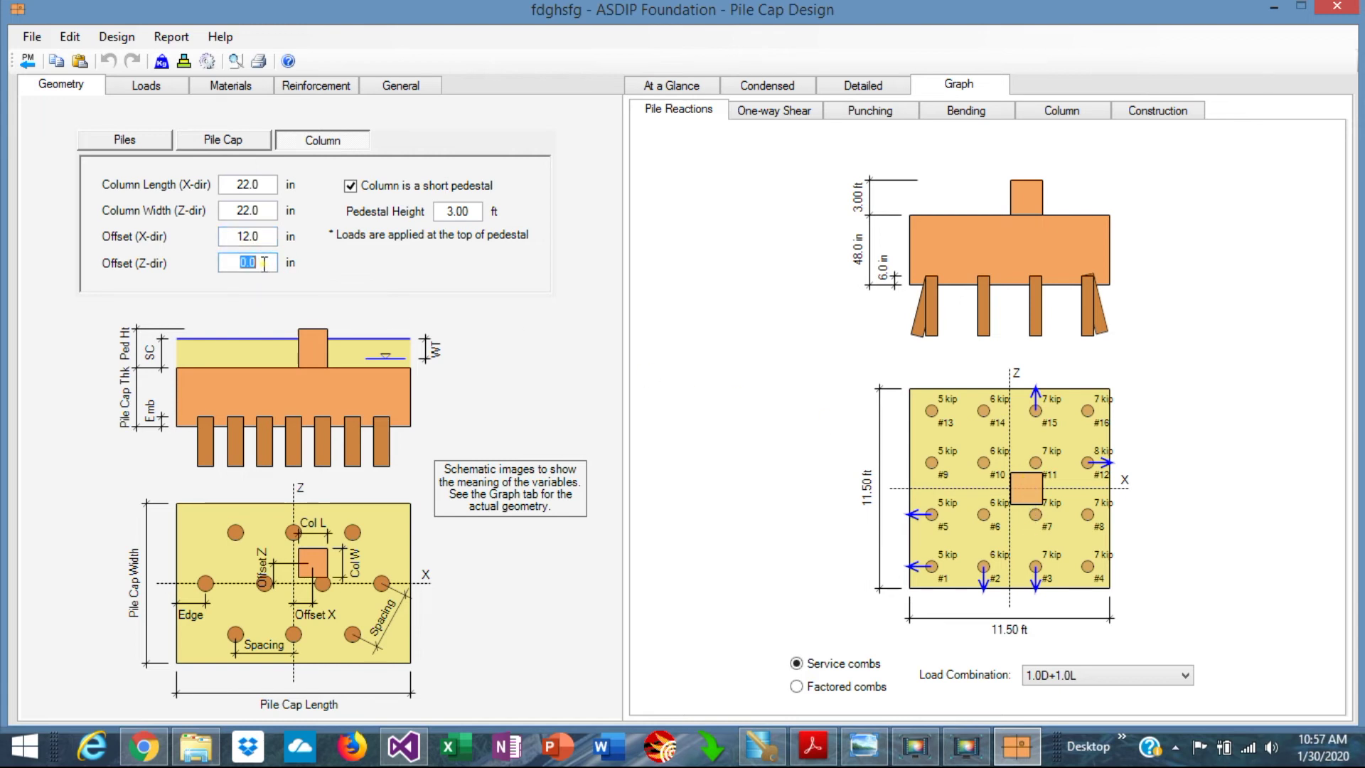
pyautogui.write('12')
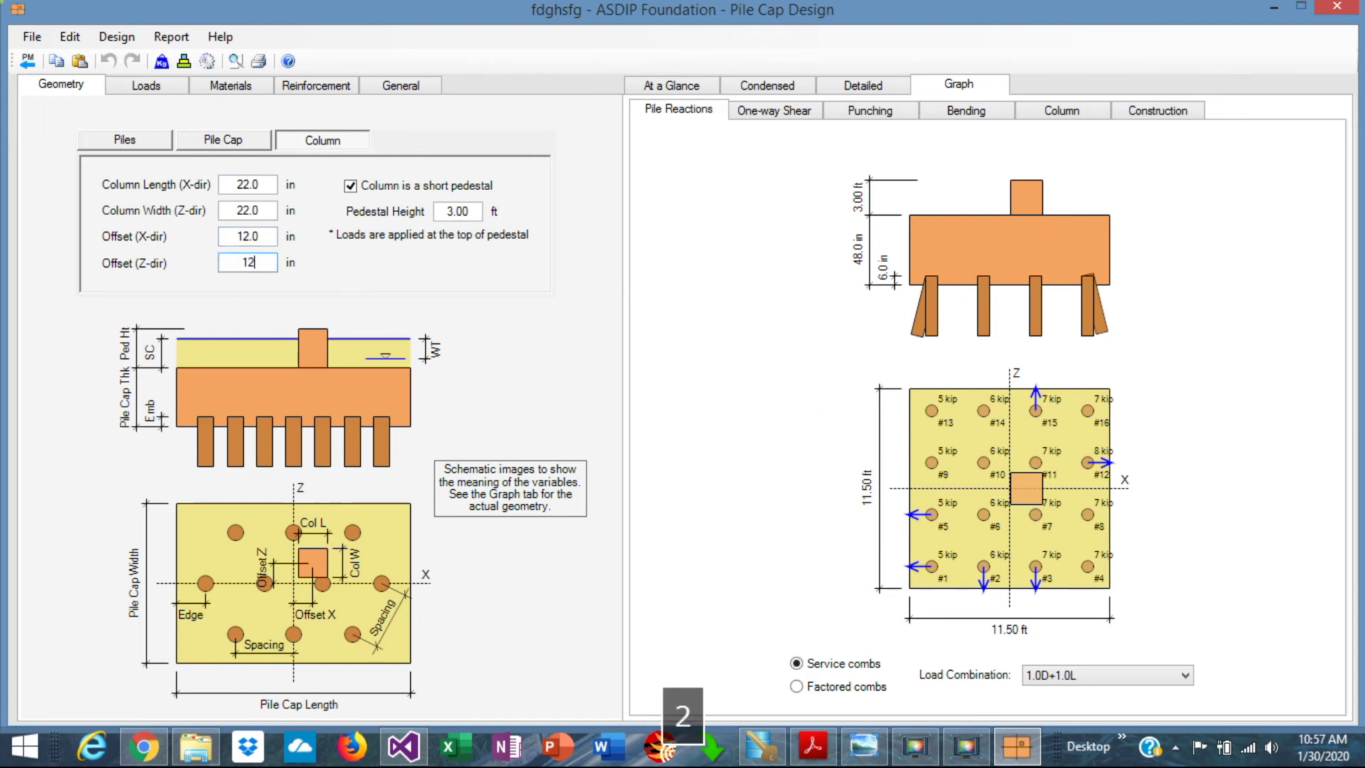
pyautogui.press('Return')
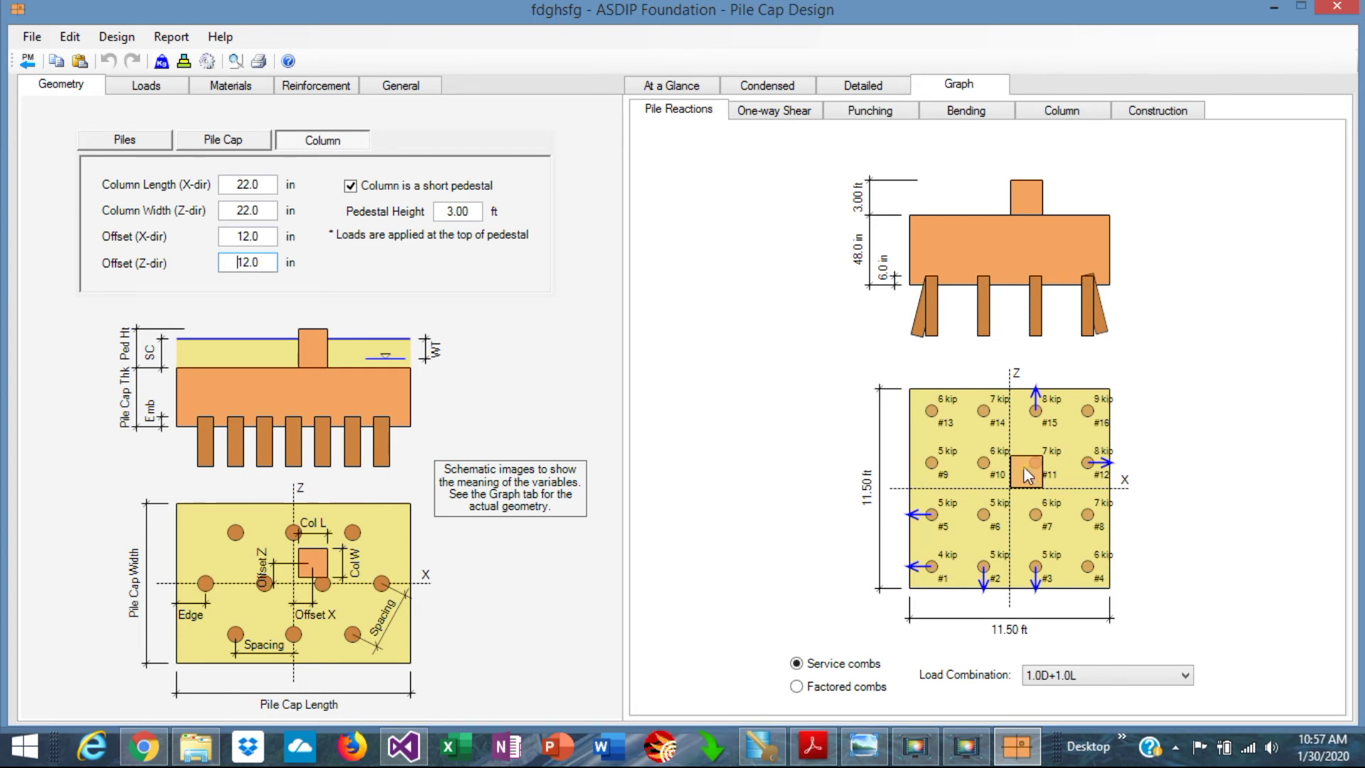
# Display the one-way shear graph for the load combination 1.2D+0.5L+0.5Lr+1.0W.
pyautogui.click(775, 112)
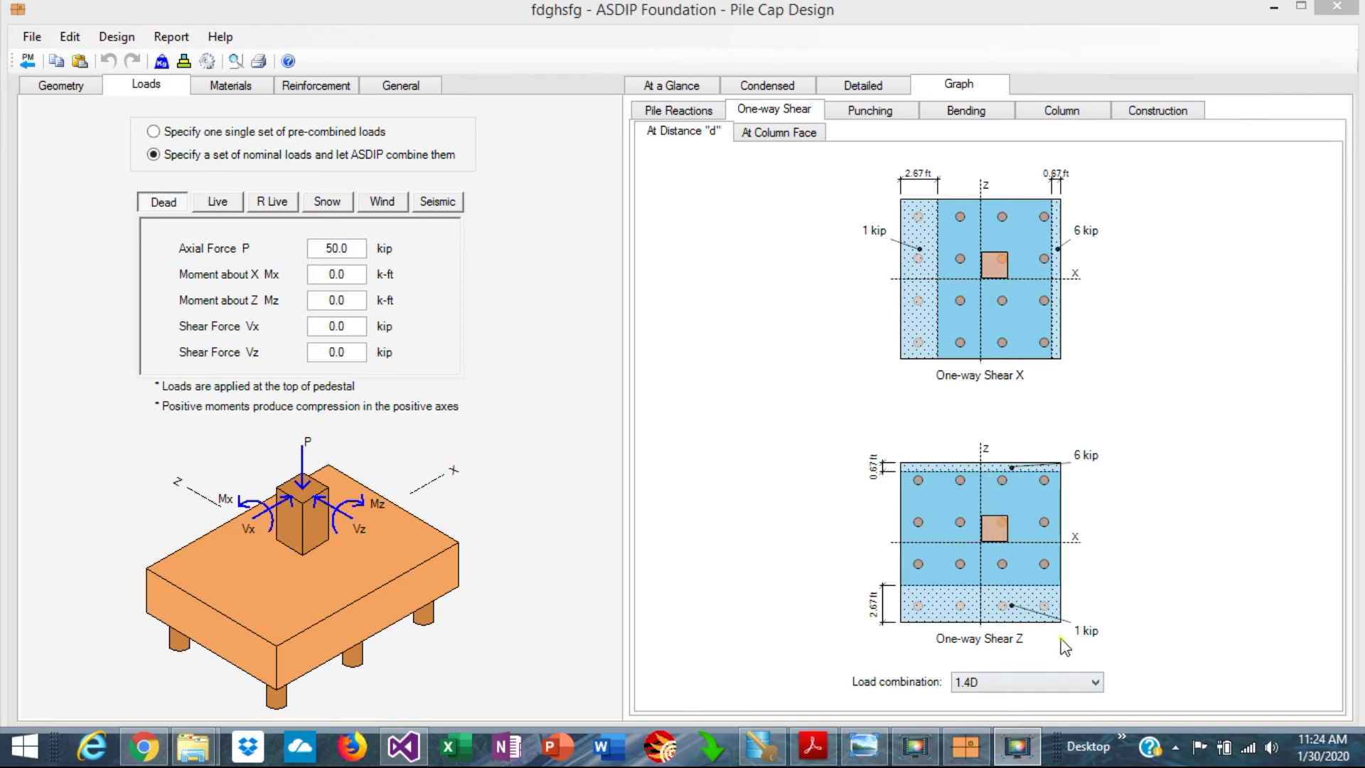
pyautogui.click(1097, 686)
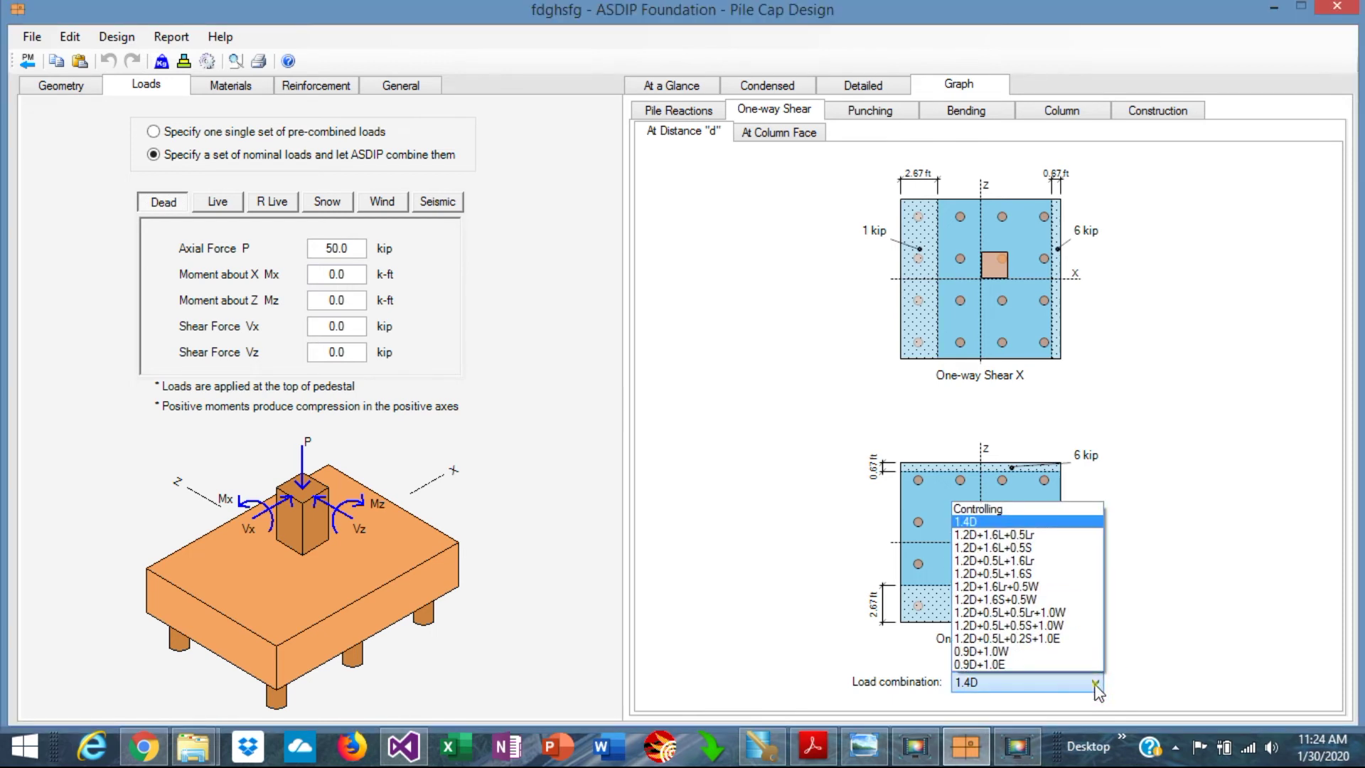
pyautogui.click(1029, 616)
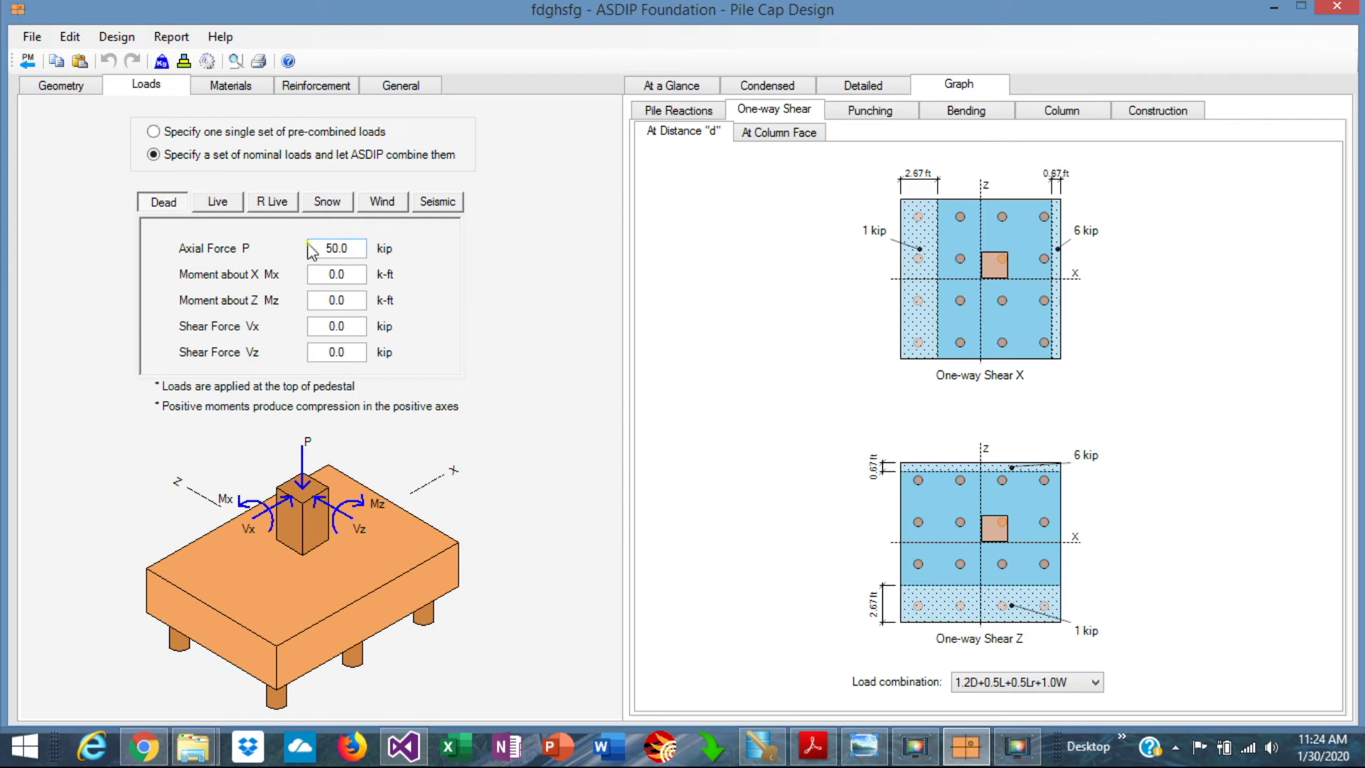
# Try a single set of pre-combined loads and return to nominal loads combined by ASDIP.
pyautogui.click(154, 134)
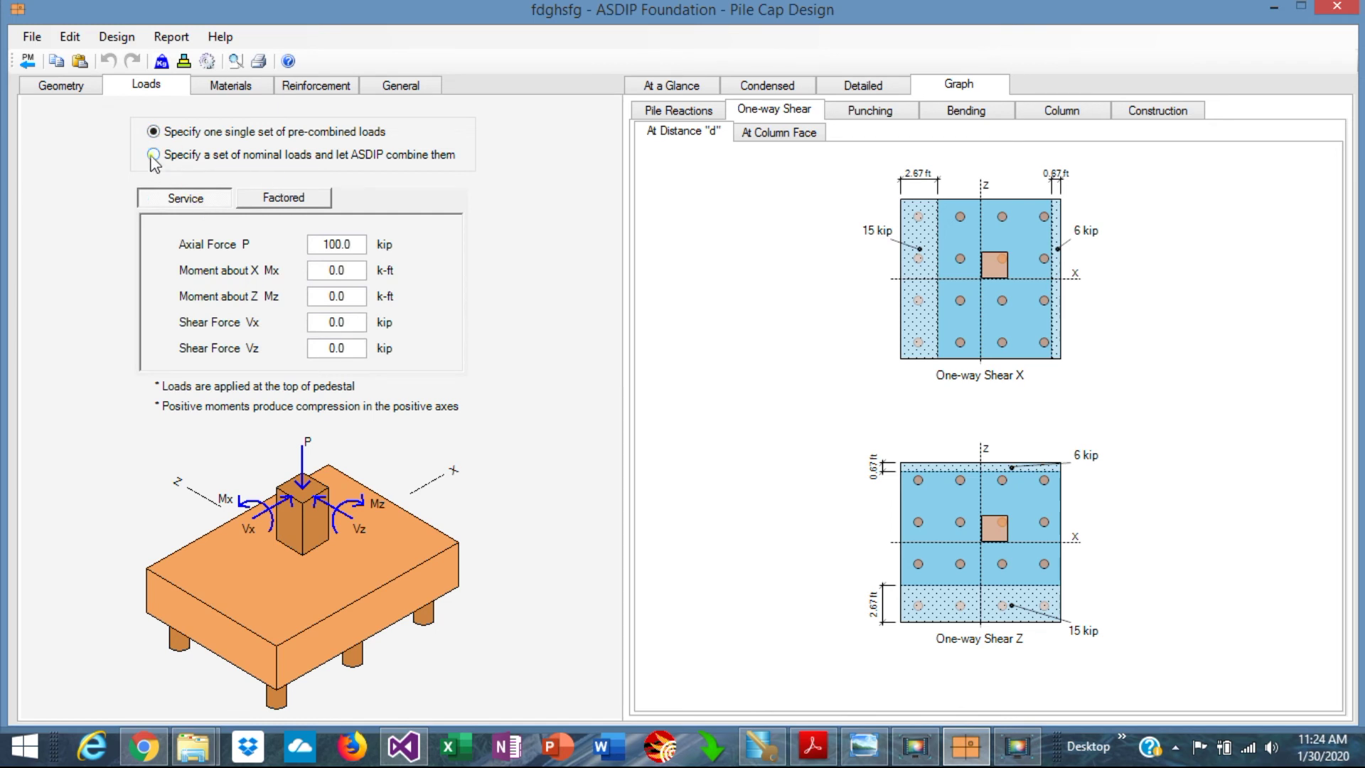
pyautogui.click(152, 155)
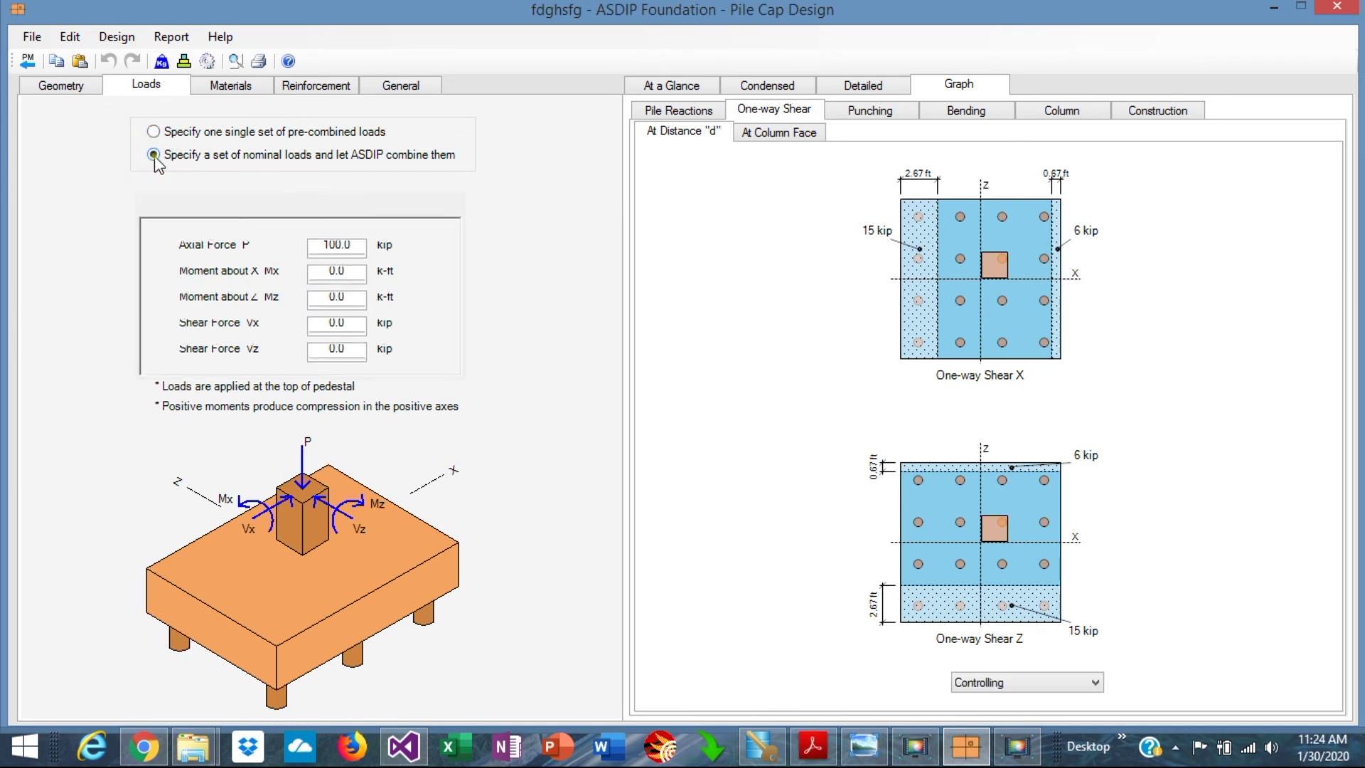
# Set the dead load axial force P on the pile cap to 500 kip.
pyautogui.doubleClick(354, 249)
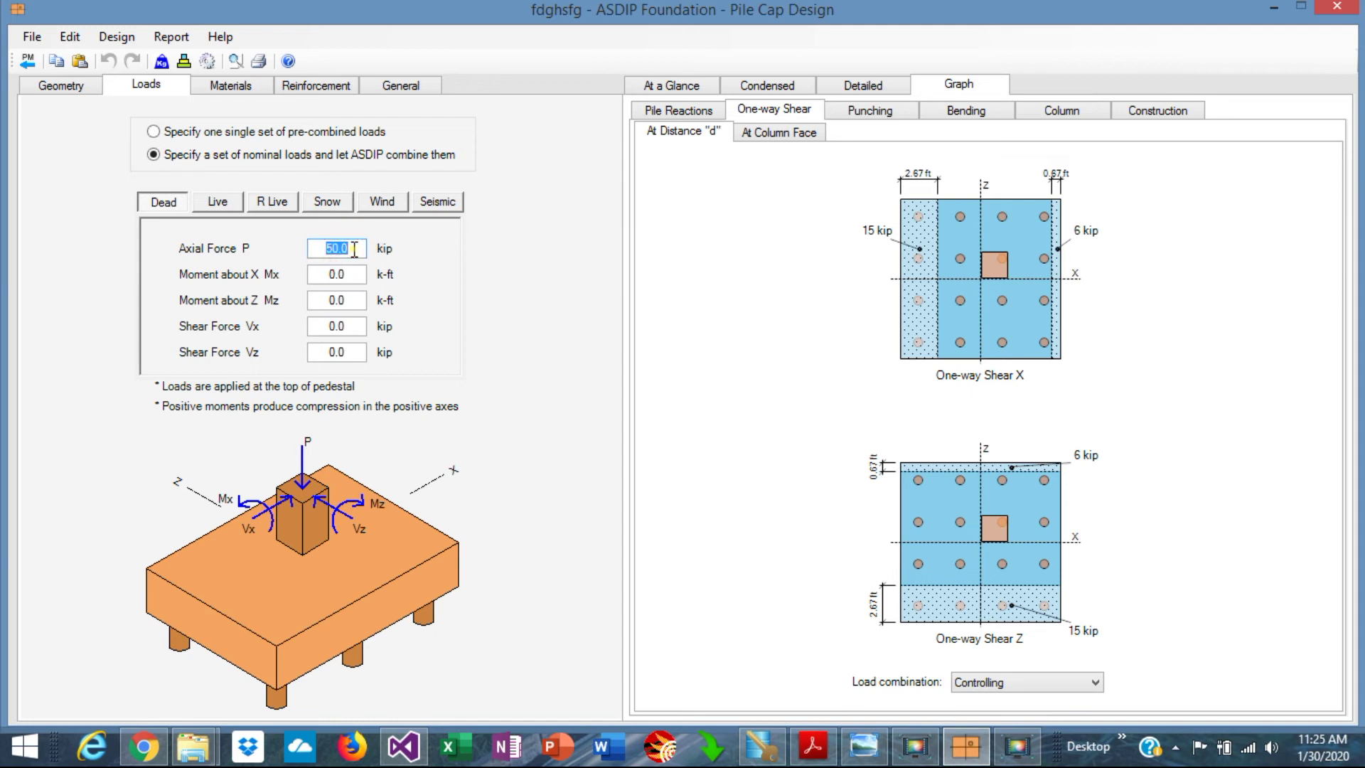
pyautogui.write('500')
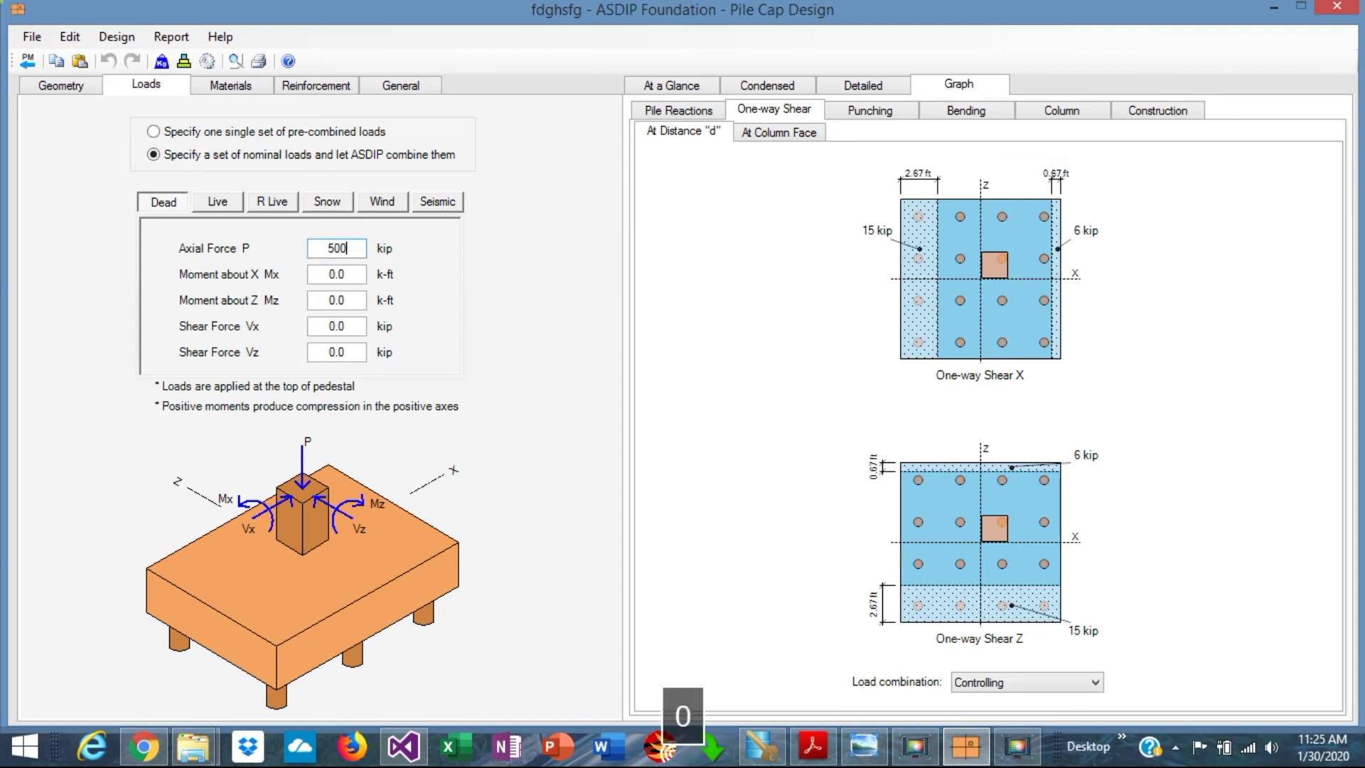
pyautogui.press('Return')
# Display the one-way shear graphs for the controlling load combination, comparing shear at distance "d" with shear at the column face.
pyautogui.click(1097, 683)
pyautogui.click(1097, 682)
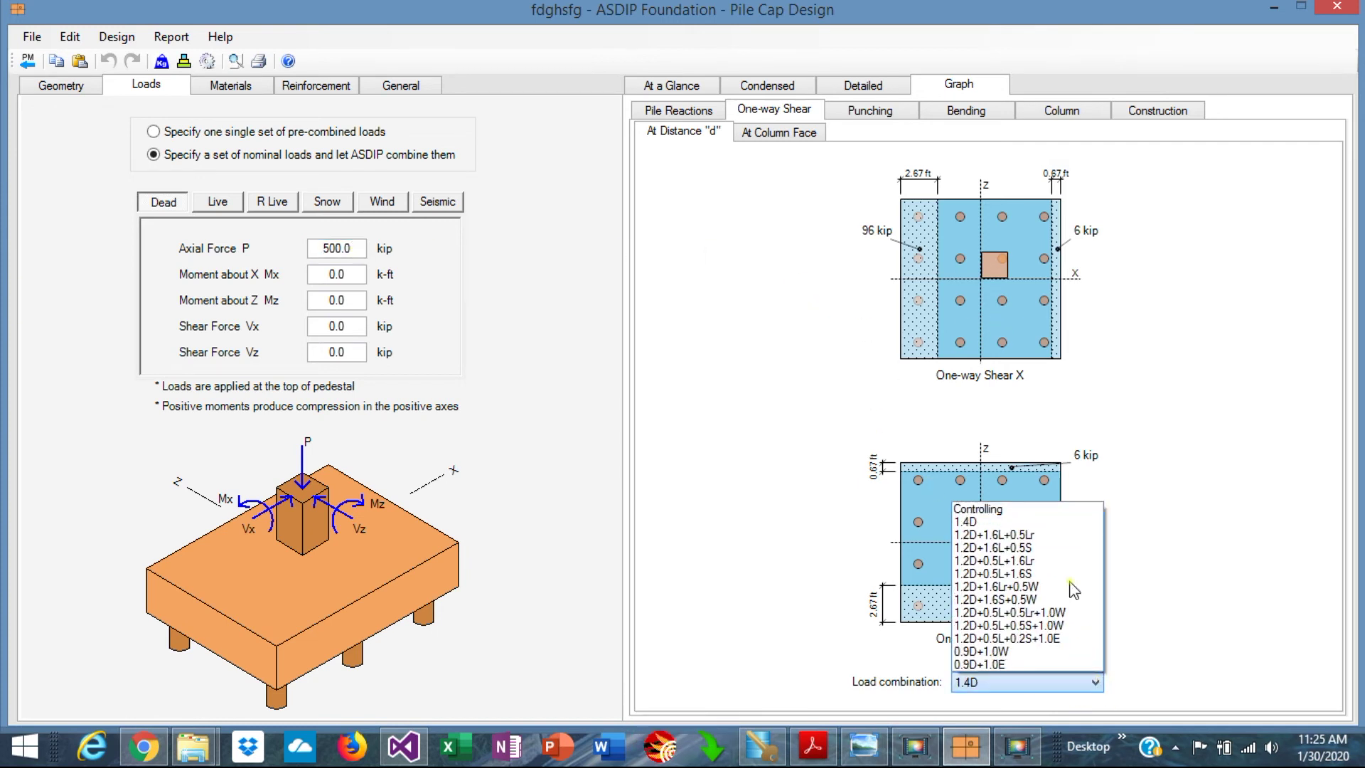
pyautogui.click(1000, 510)
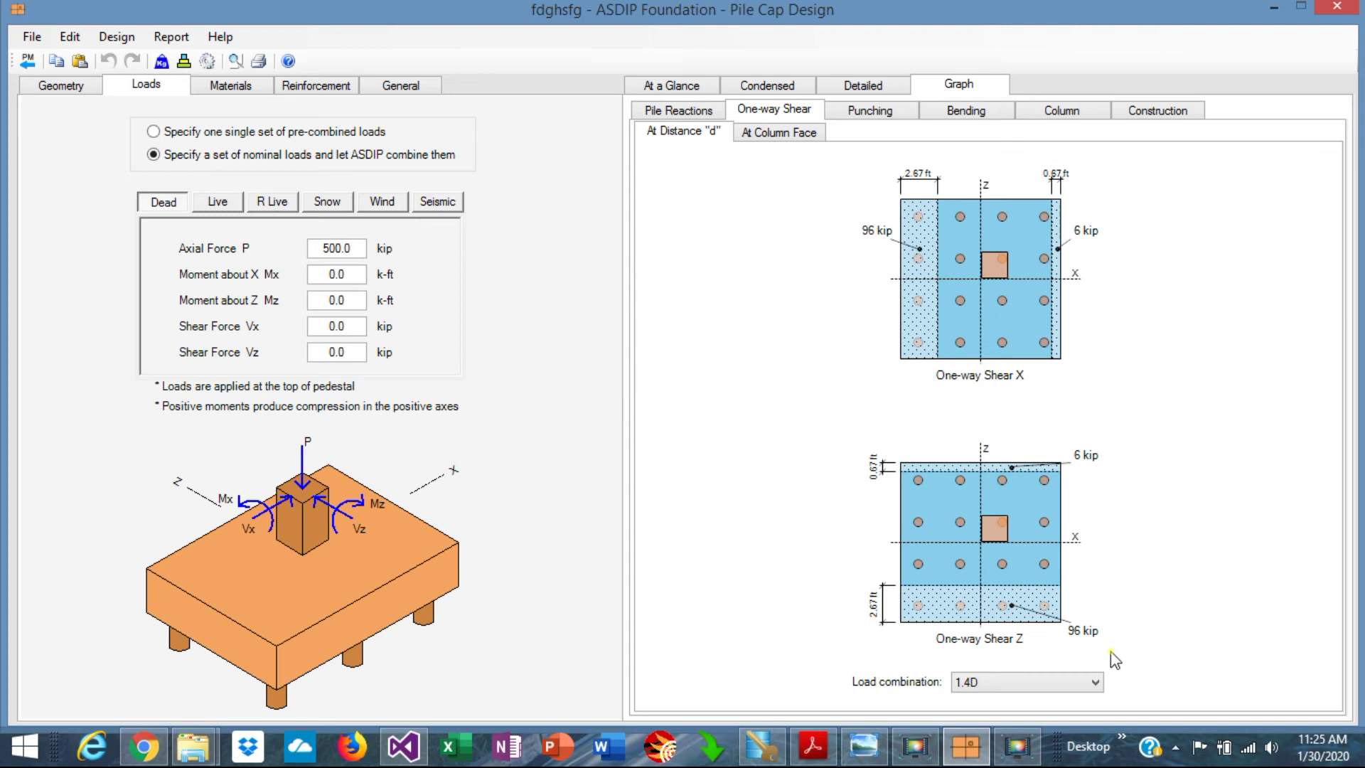
pyautogui.click(771, 135)
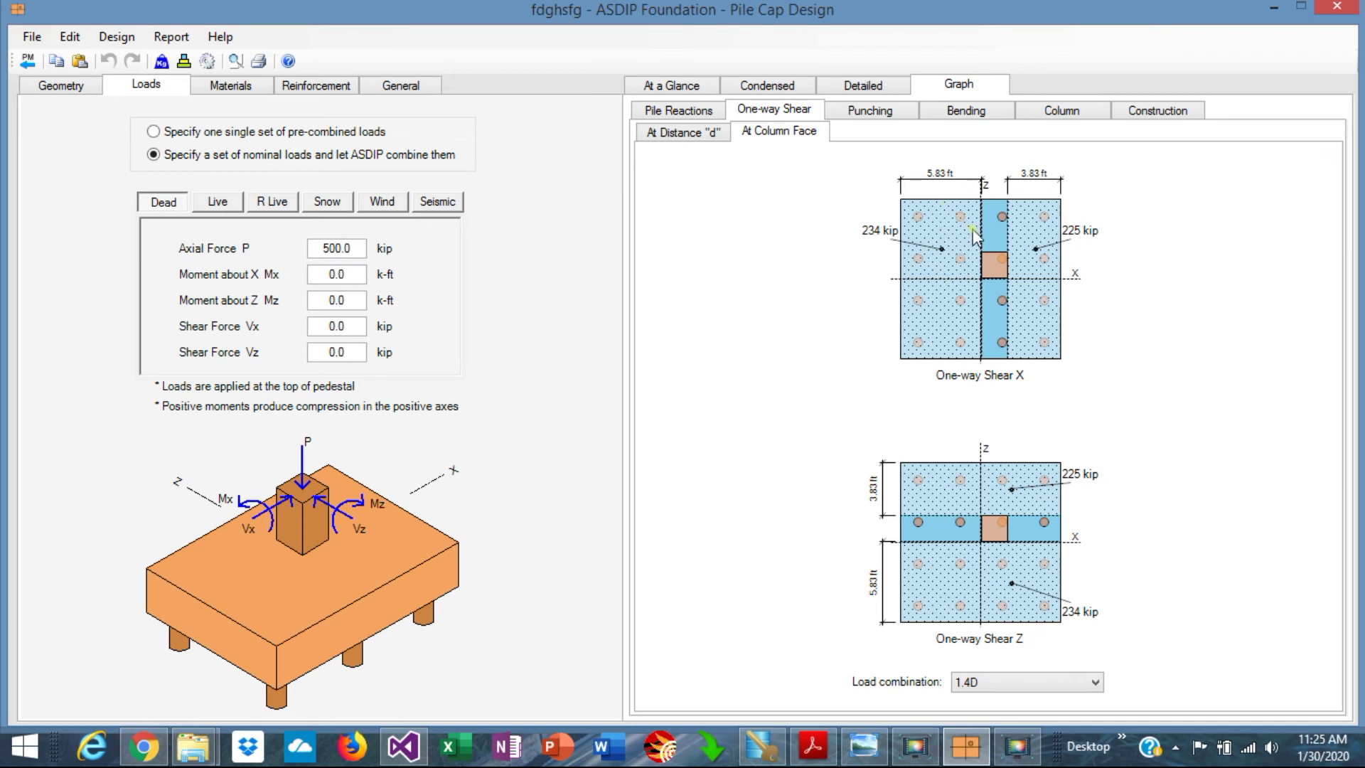
pyautogui.click(687, 133)
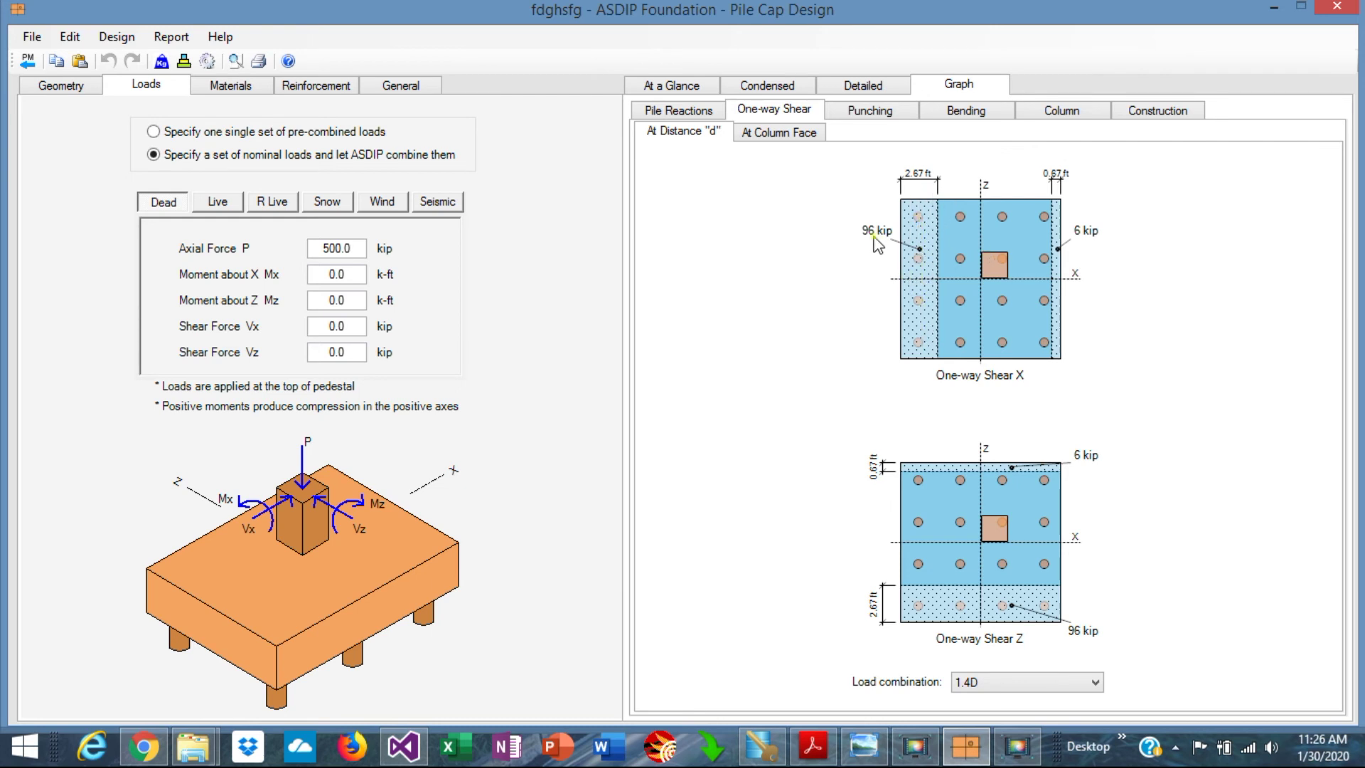
pyautogui.click(774, 135)
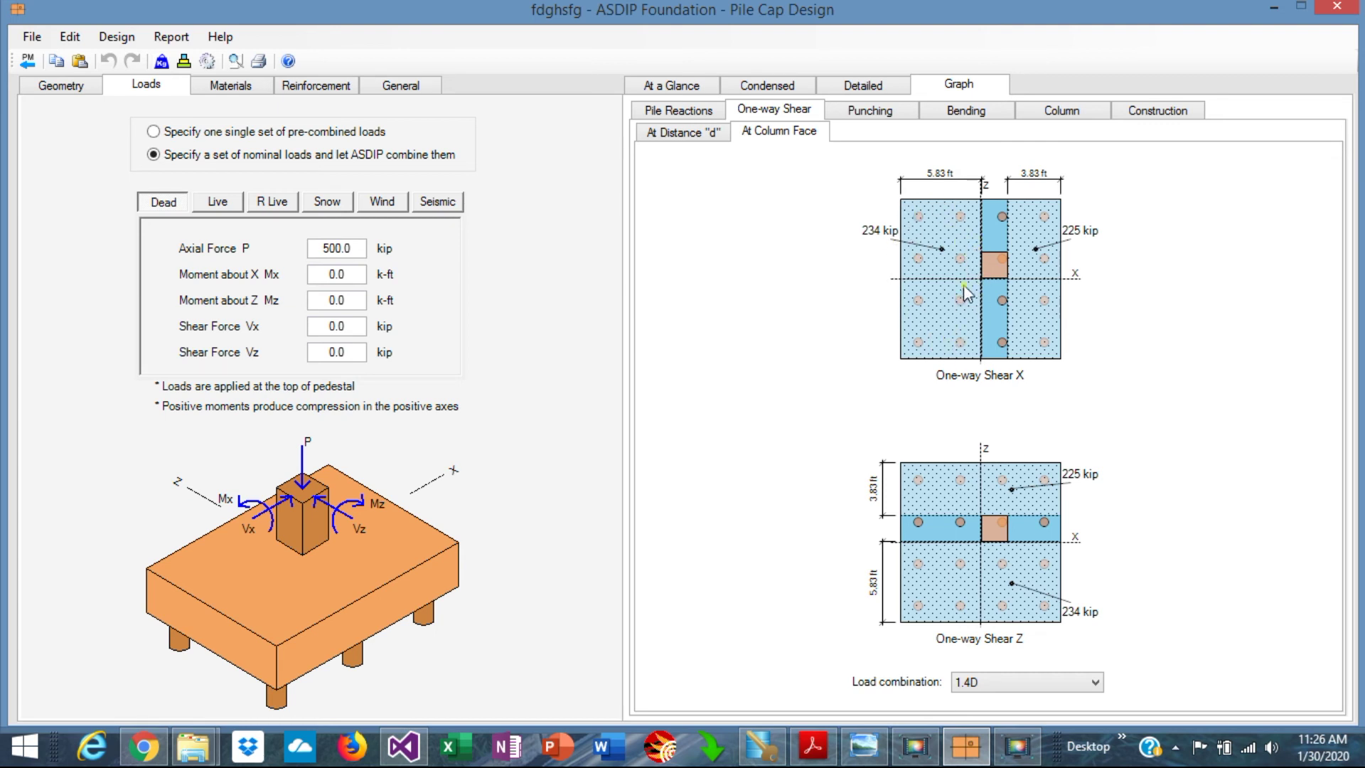
# Review the pile cap's punching, bending, column interaction and construction graphs.
pyautogui.click(871, 110)
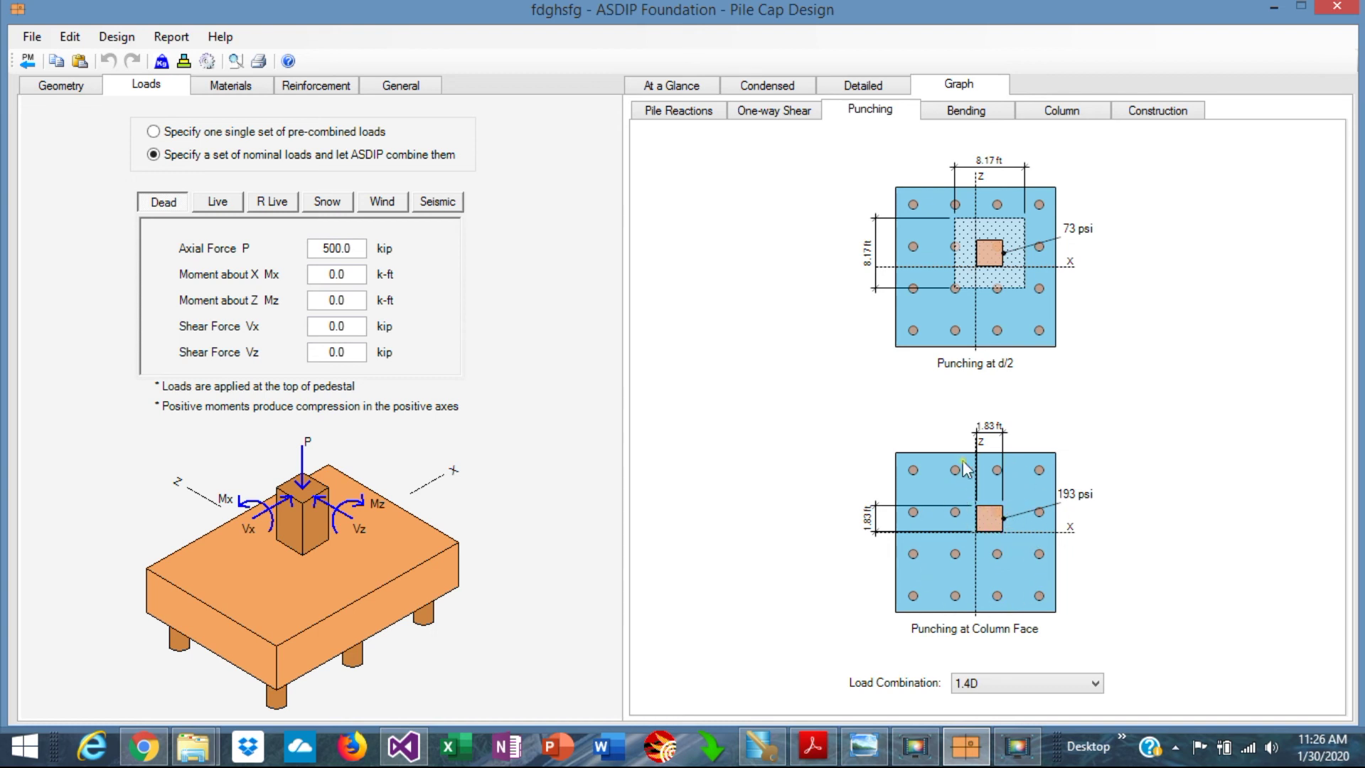
pyautogui.click(971, 111)
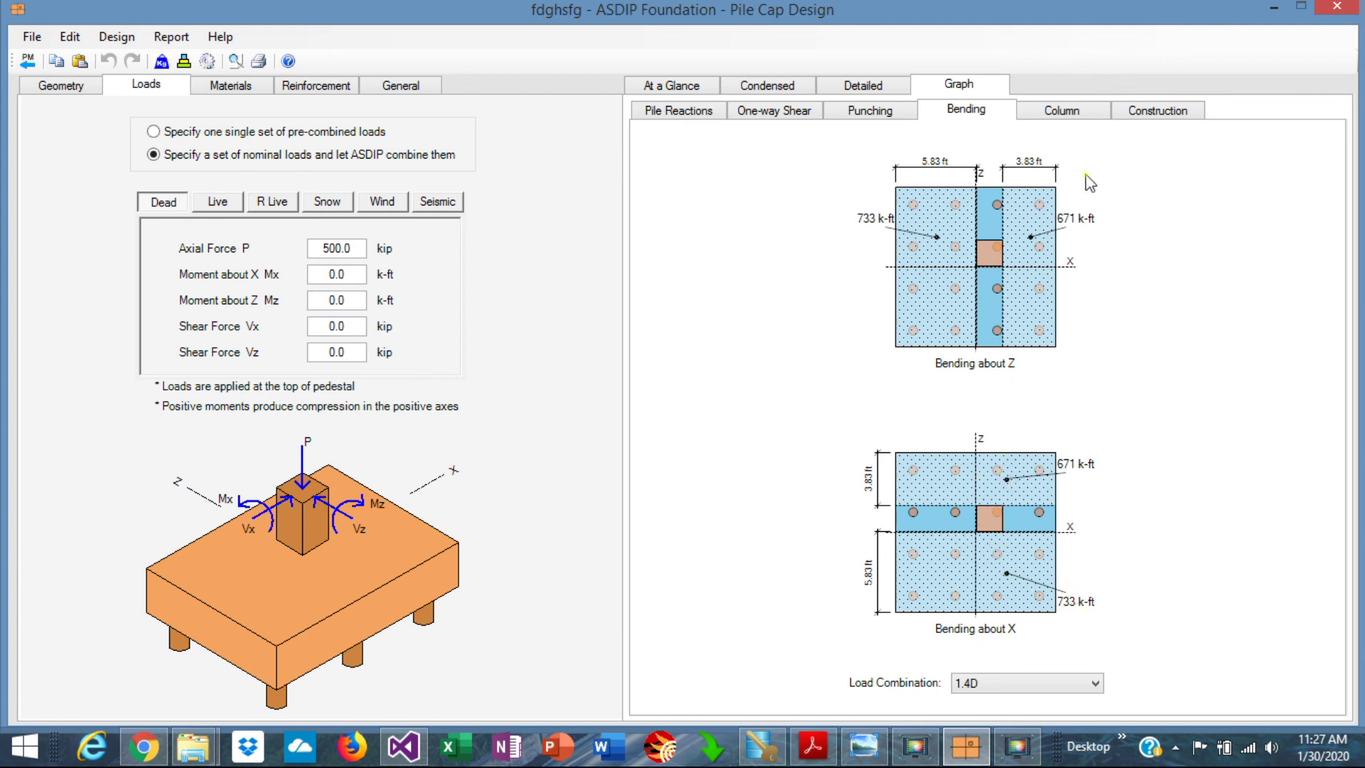
pyautogui.click(1059, 116)
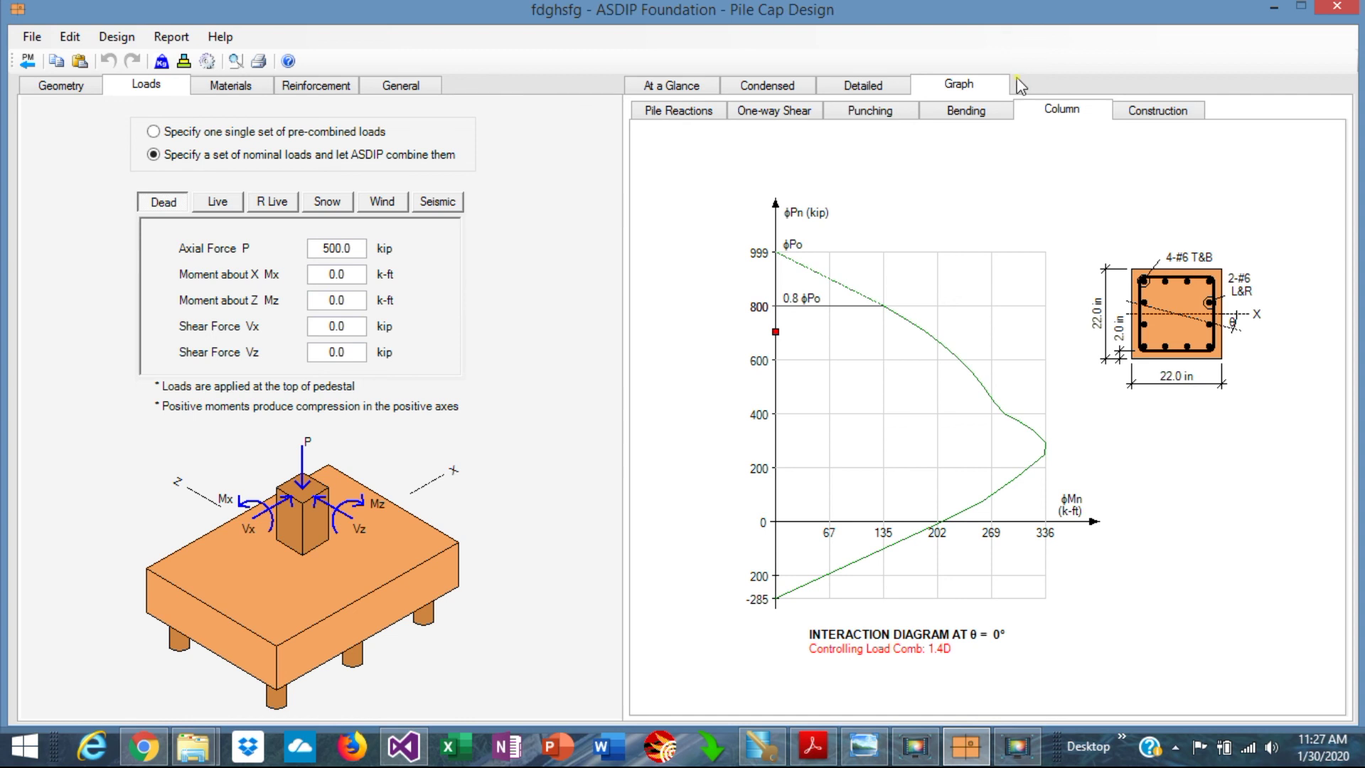
pyautogui.click(1162, 112)
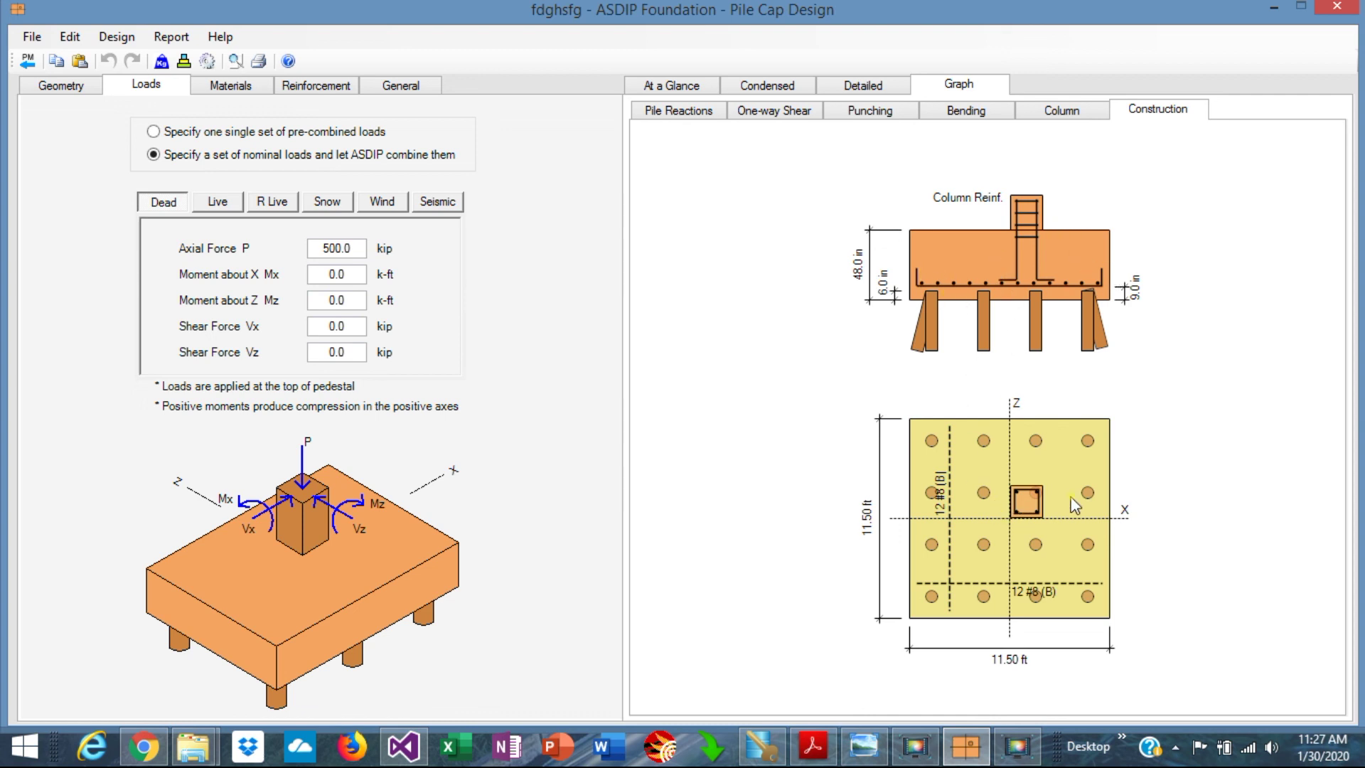
# Preview the condensed pile cap report for printing, page through to its last page and close the preview.
pyautogui.click(235, 62)
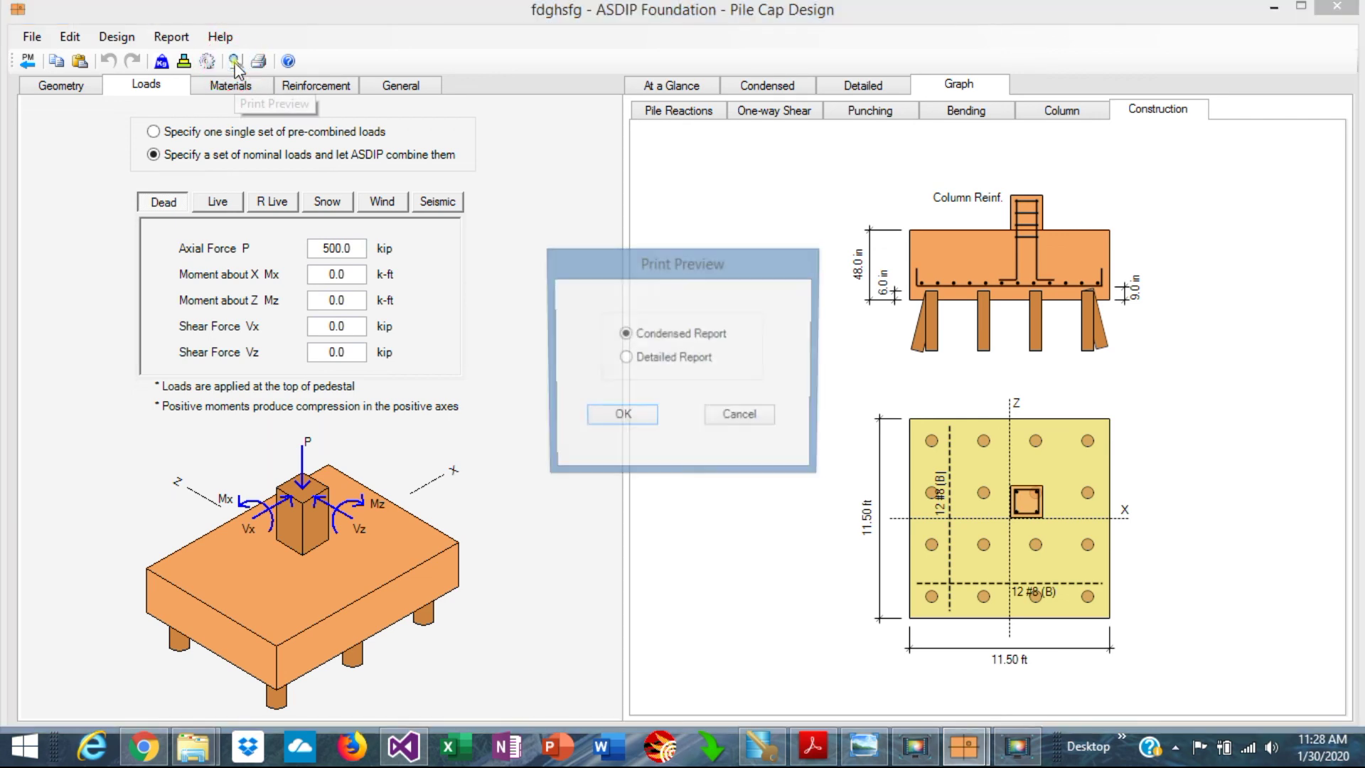
pyautogui.click(622, 418)
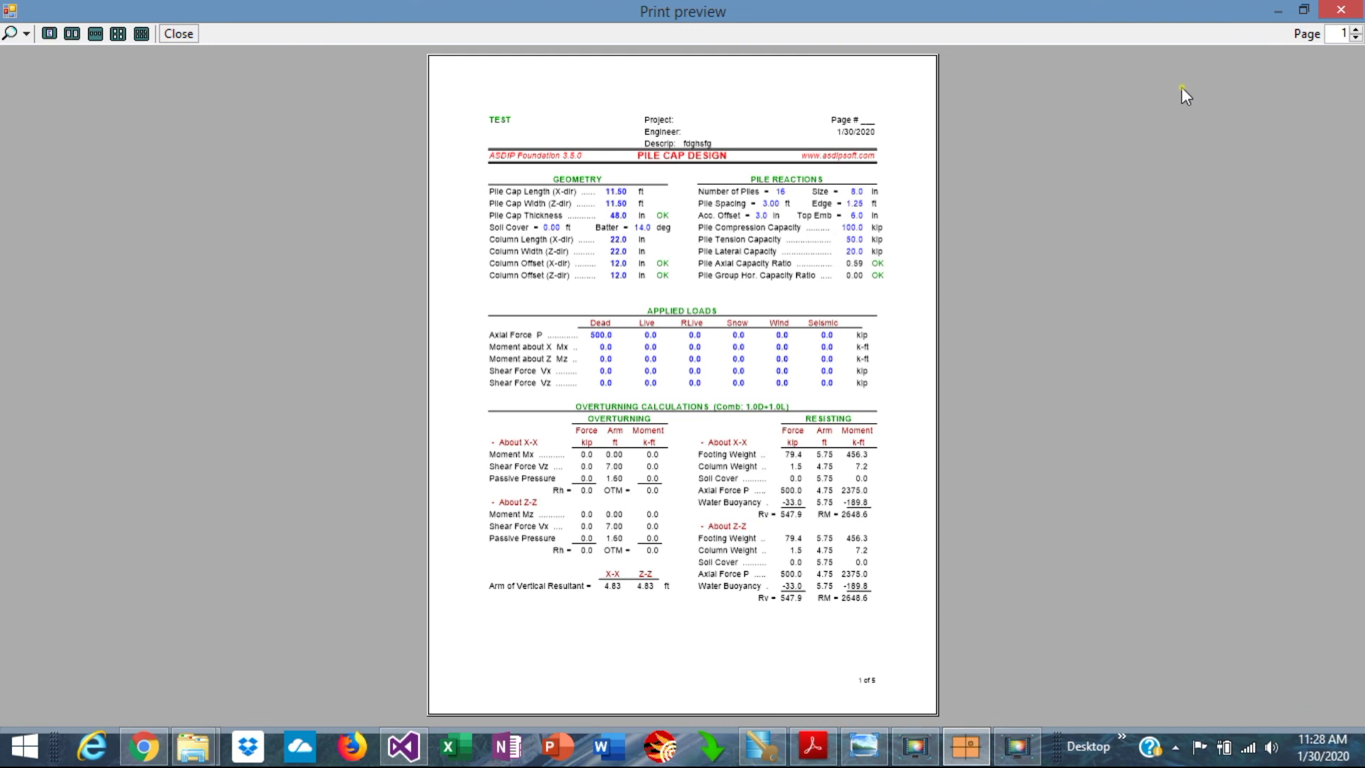
pyautogui.click(1356, 32)
pyautogui.click(1356, 31)
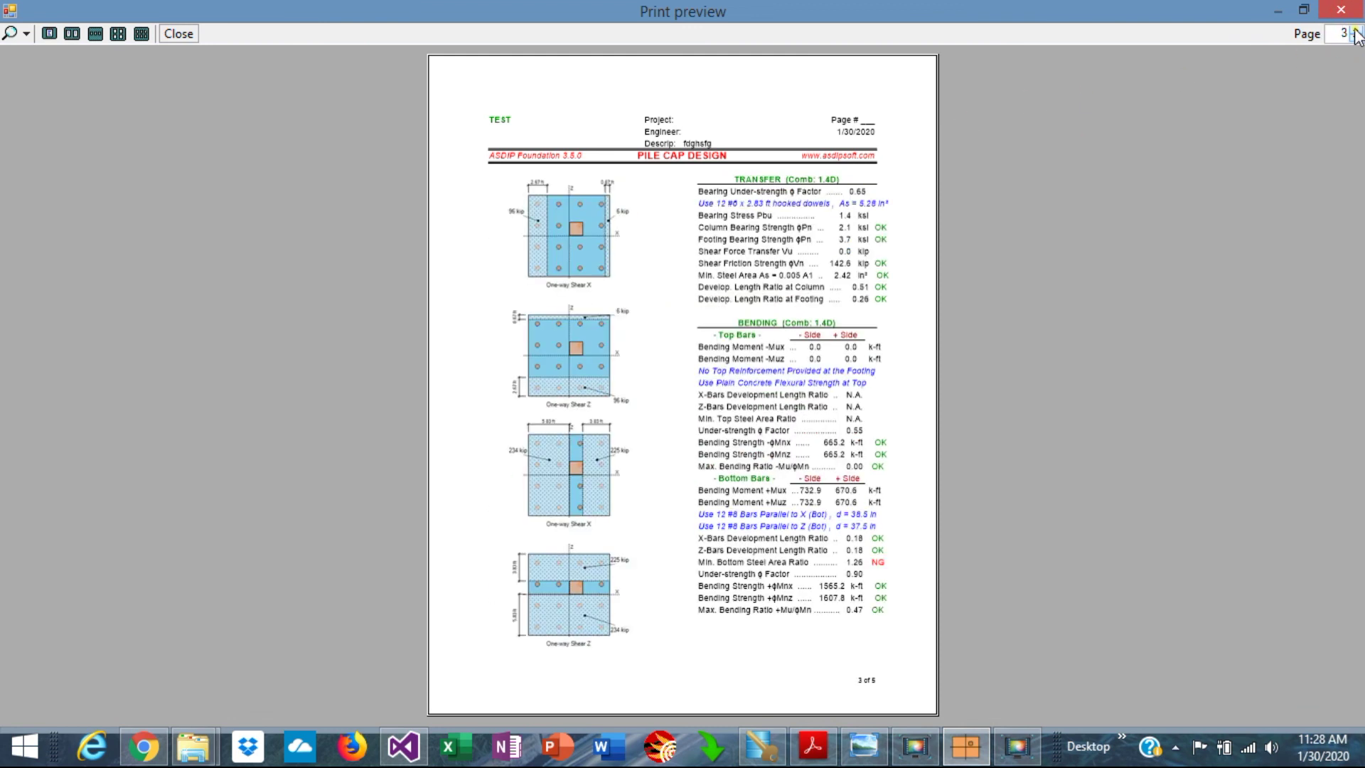
pyautogui.click(1355, 31)
pyautogui.click(1355, 31)
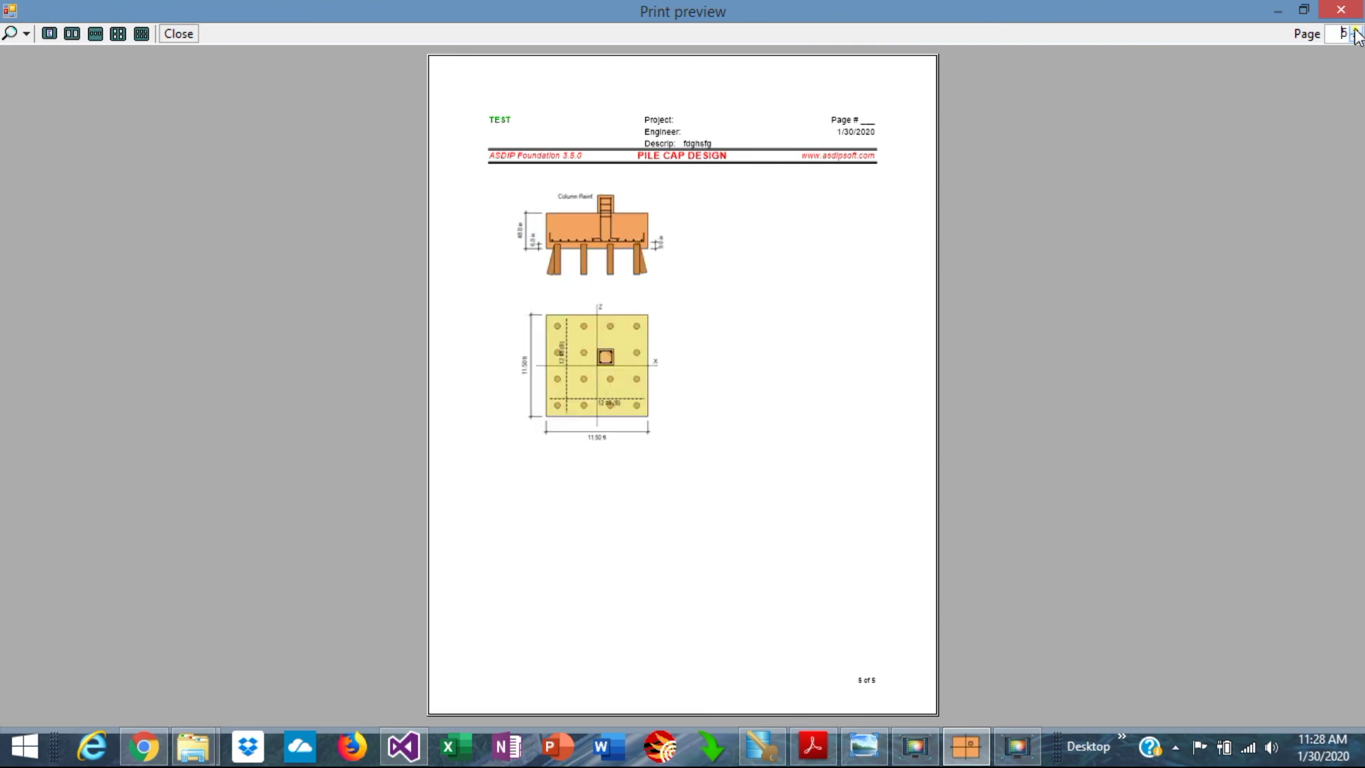
pyautogui.click(179, 34)
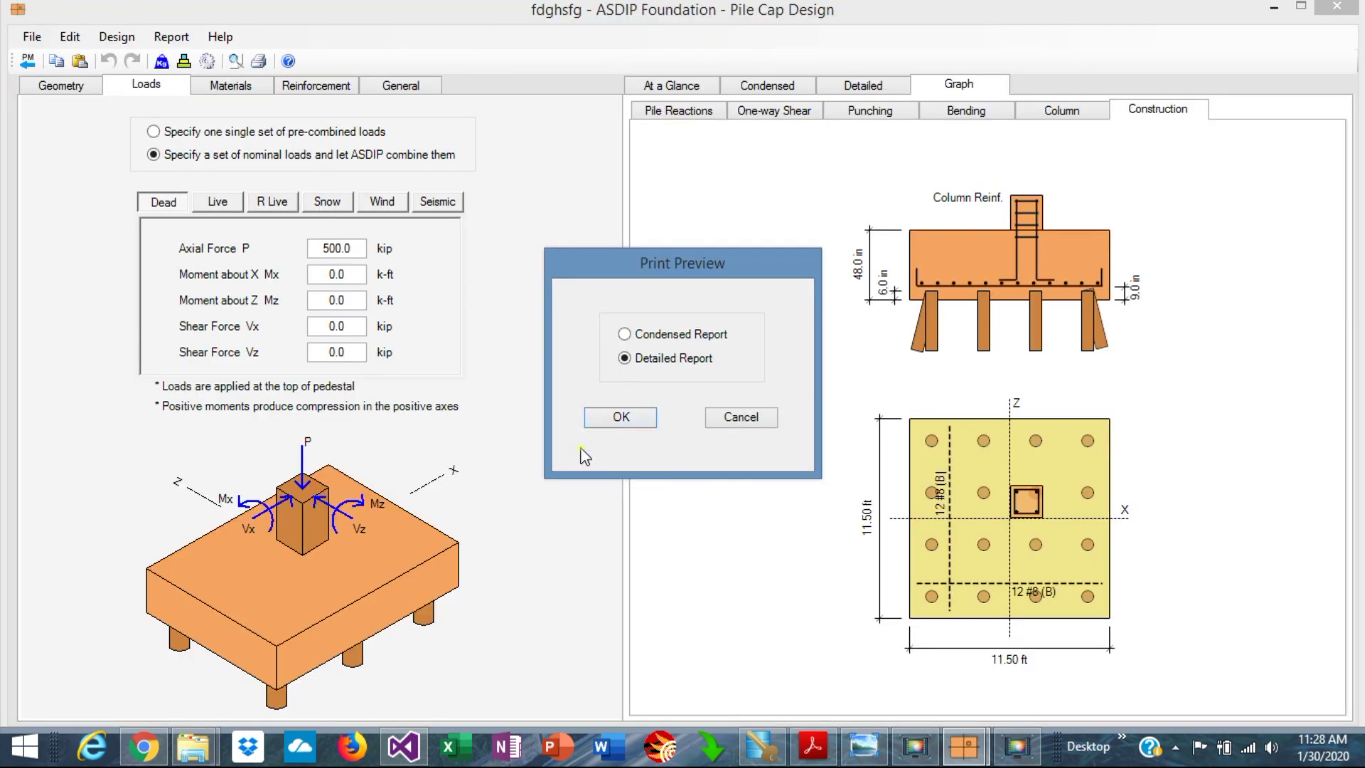
# Preview the detailed pile cap report for printing, page through to page 11 and close the preview.
pyautogui.click(617, 418)
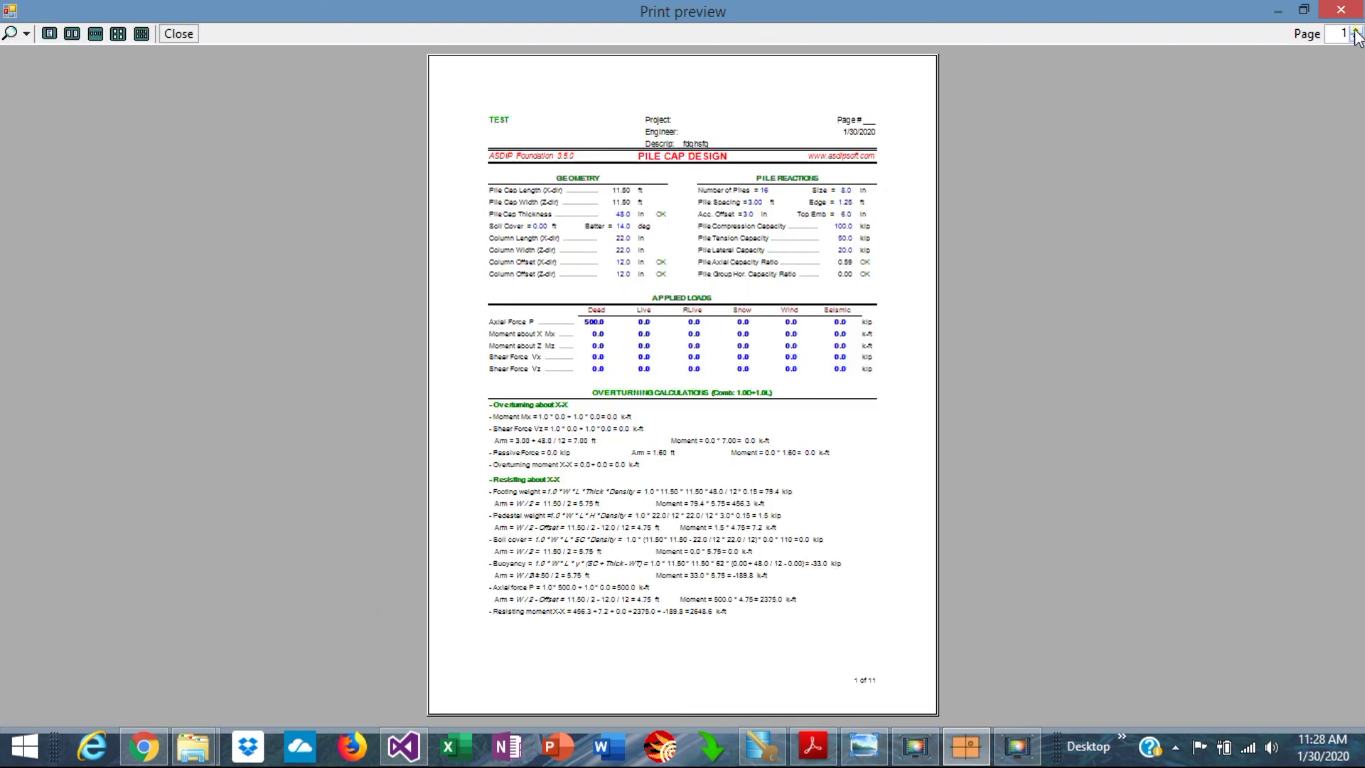
pyautogui.click(1356, 32)
pyautogui.click(1356, 32)
pyautogui.click(1356, 32)
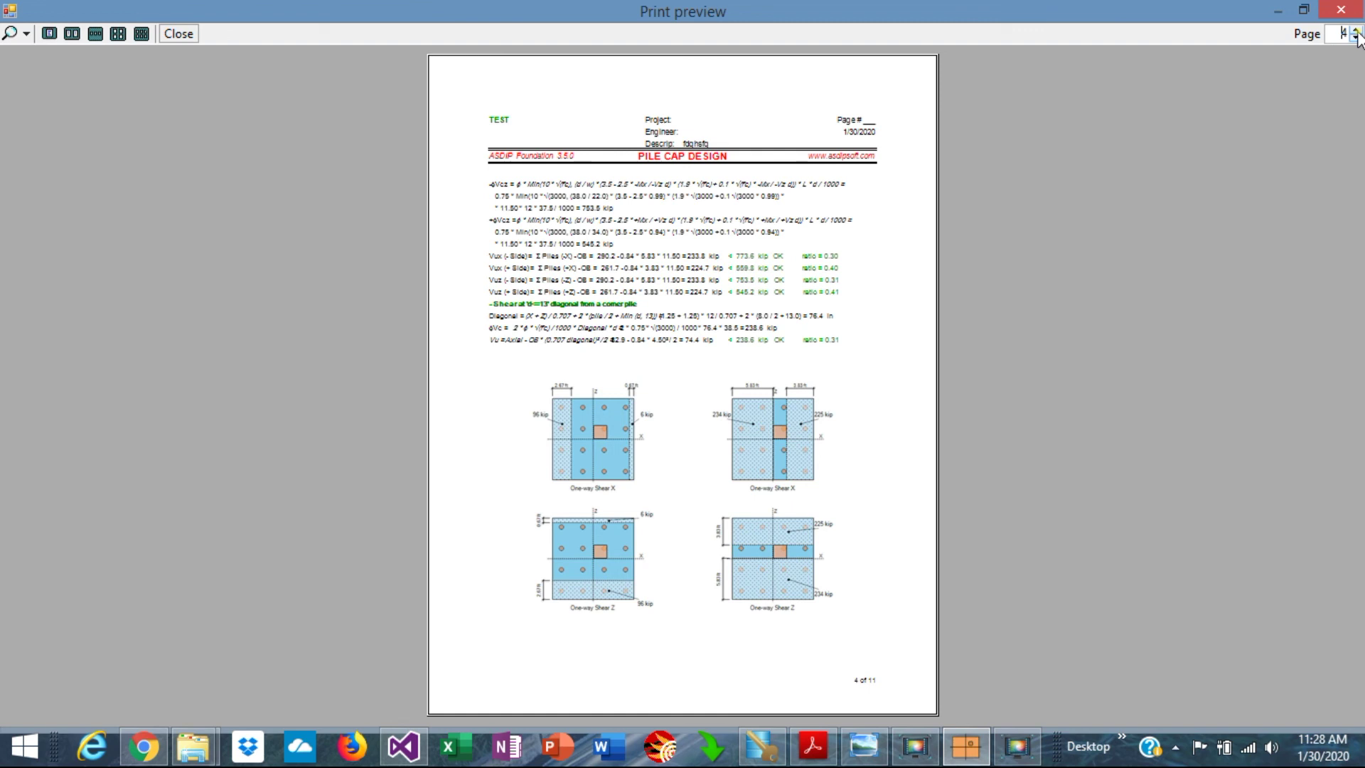
pyautogui.click(1356, 32)
pyautogui.click(1356, 32)
pyautogui.click(1356, 32)
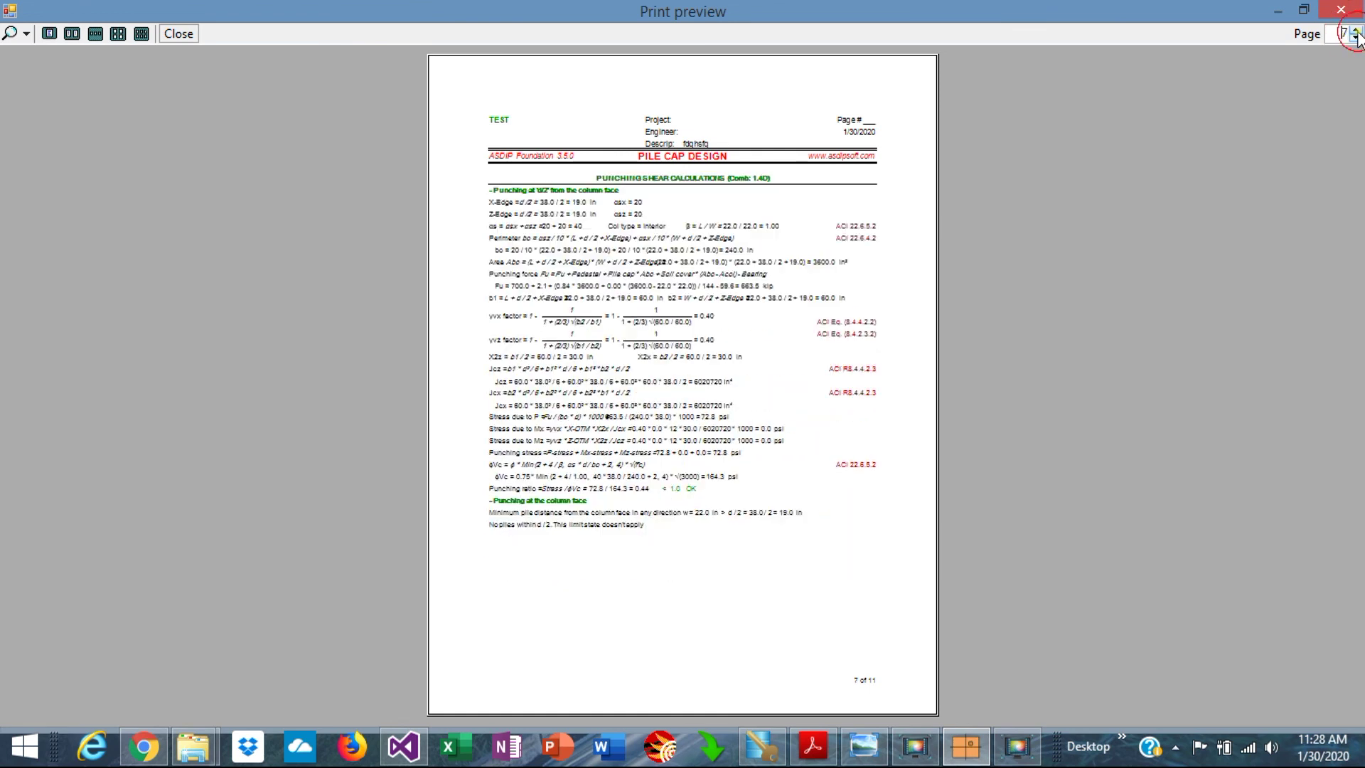
pyautogui.click(1356, 32)
pyautogui.click(1356, 32)
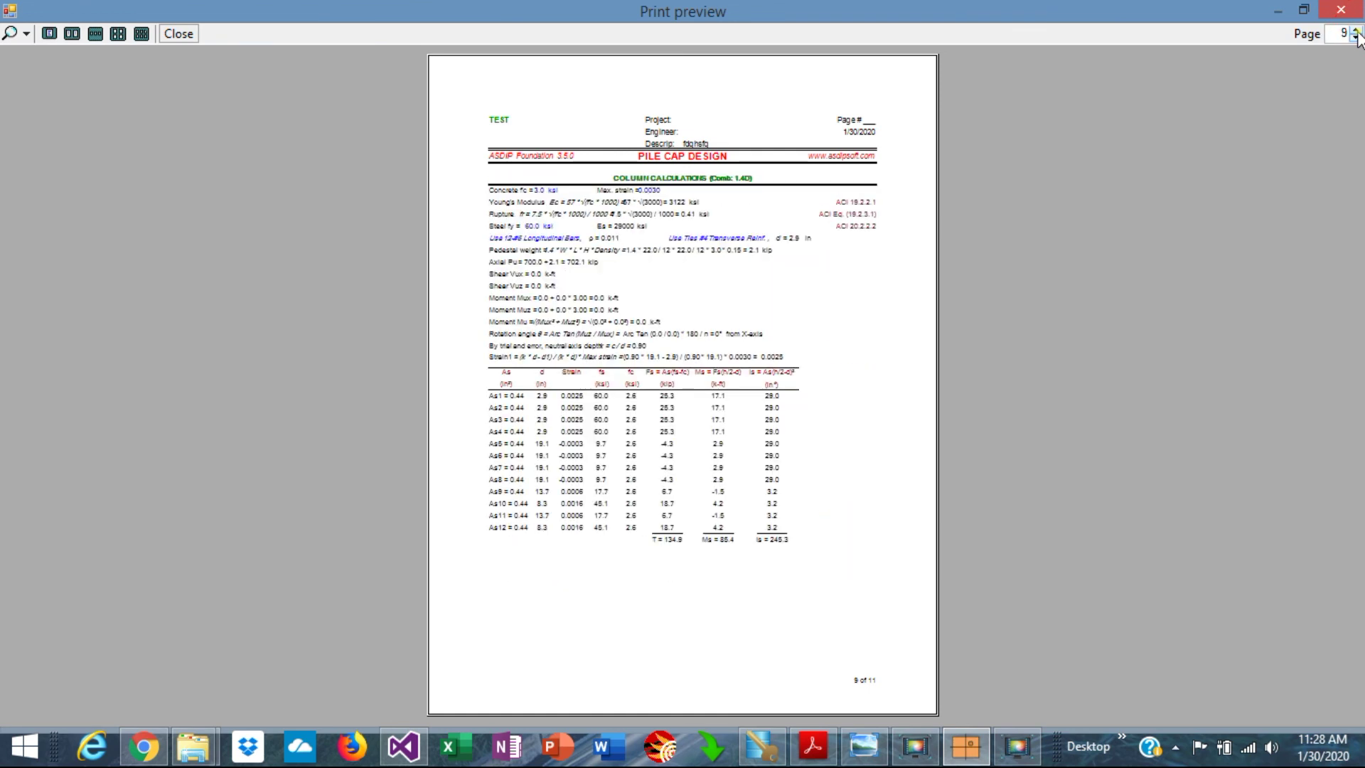
pyautogui.click(1356, 32)
pyautogui.click(1356, 32)
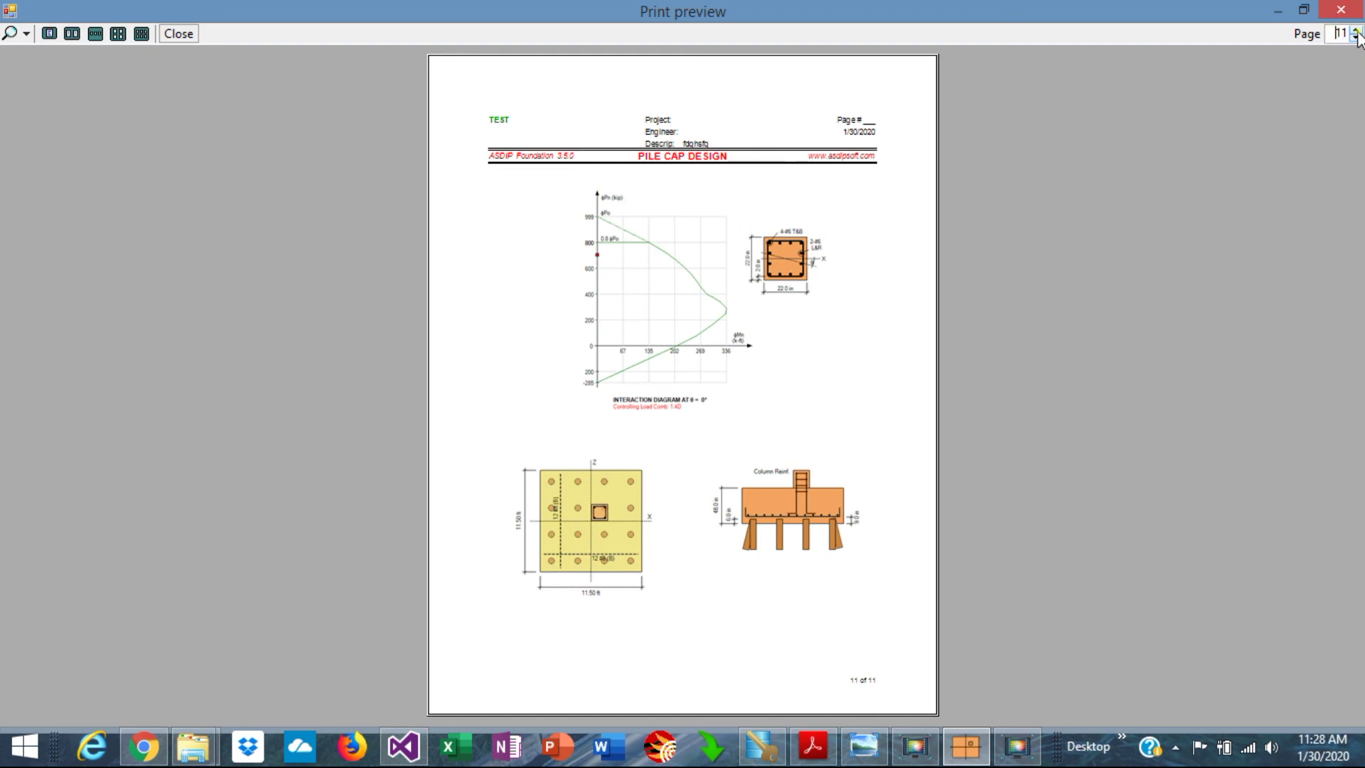
pyautogui.click(1340, 10)
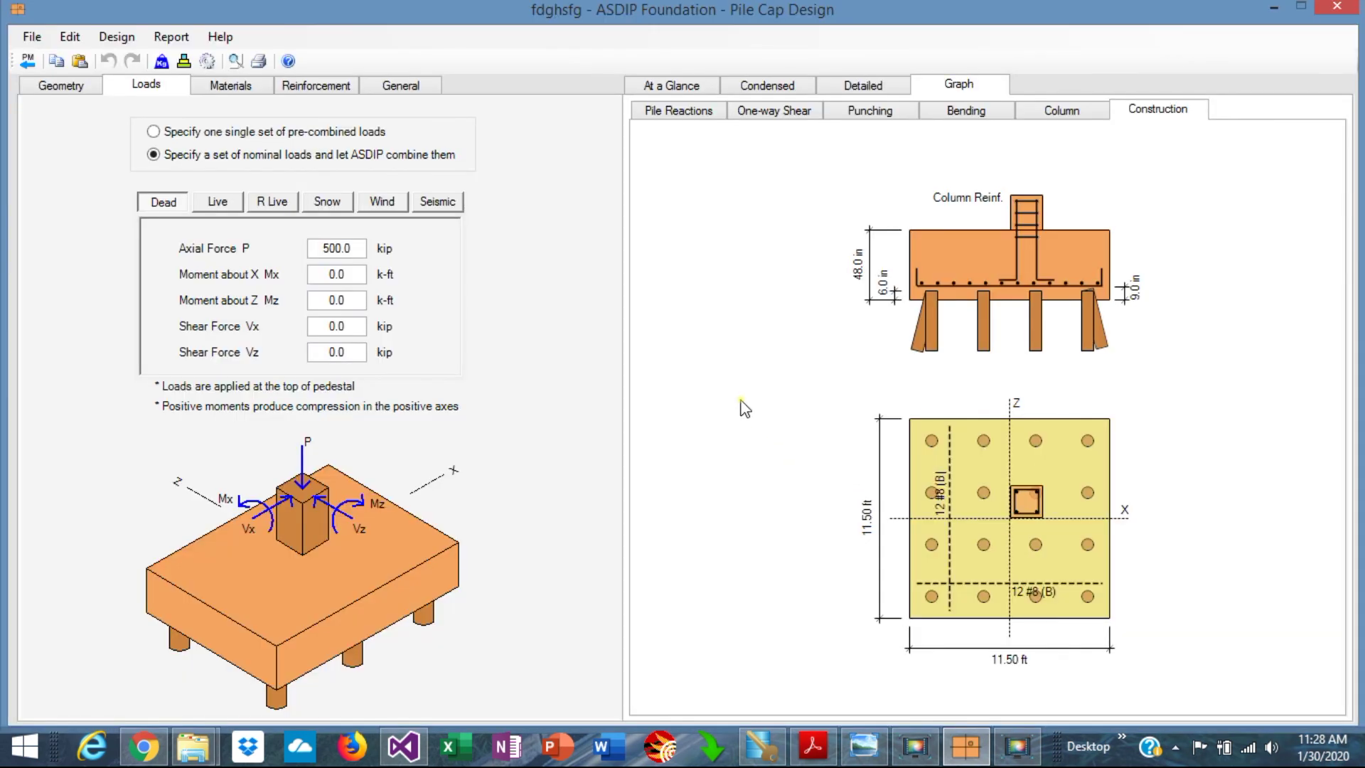